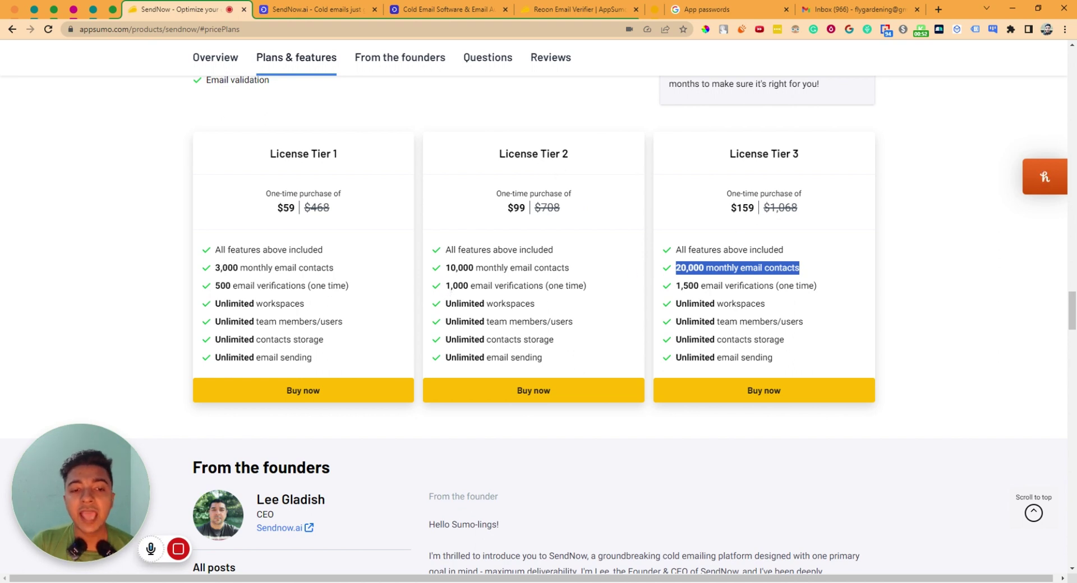
Compare the one-time email verification allowances of SendNow's License Tiers 1, 2 and 3.
{"action": "left_click_drag", "start_coordinate": [450, 286], "coordinate": [617, 292]}
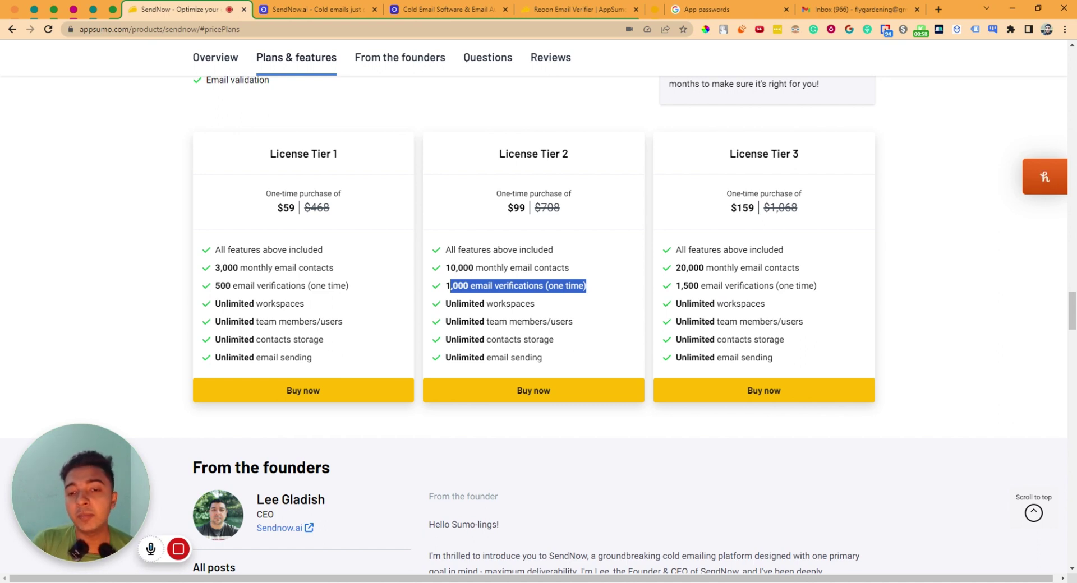
{"action": "triple_click", "coordinate": [792, 287]}
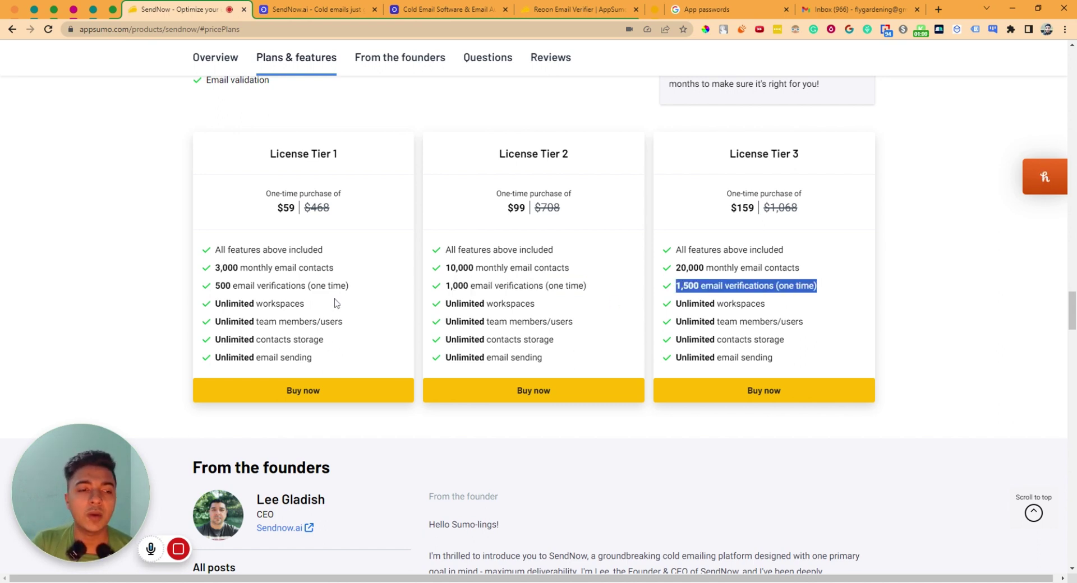
{"action": "triple_click", "coordinate": [285, 291]}
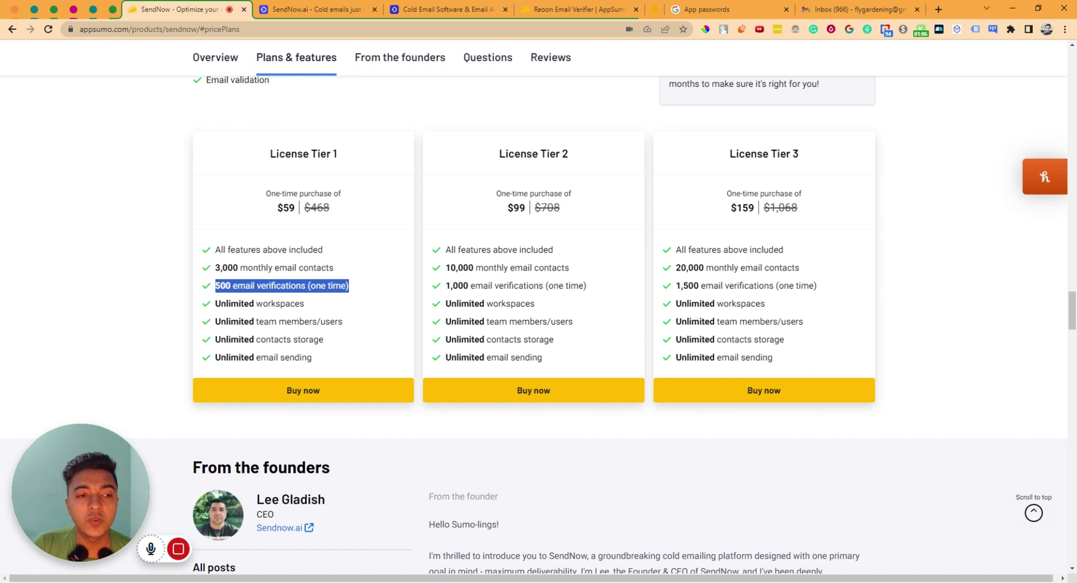
{"action": "scroll", "coordinate": [392, 213], "scroll_direction": "up", "scroll_amount": 2}
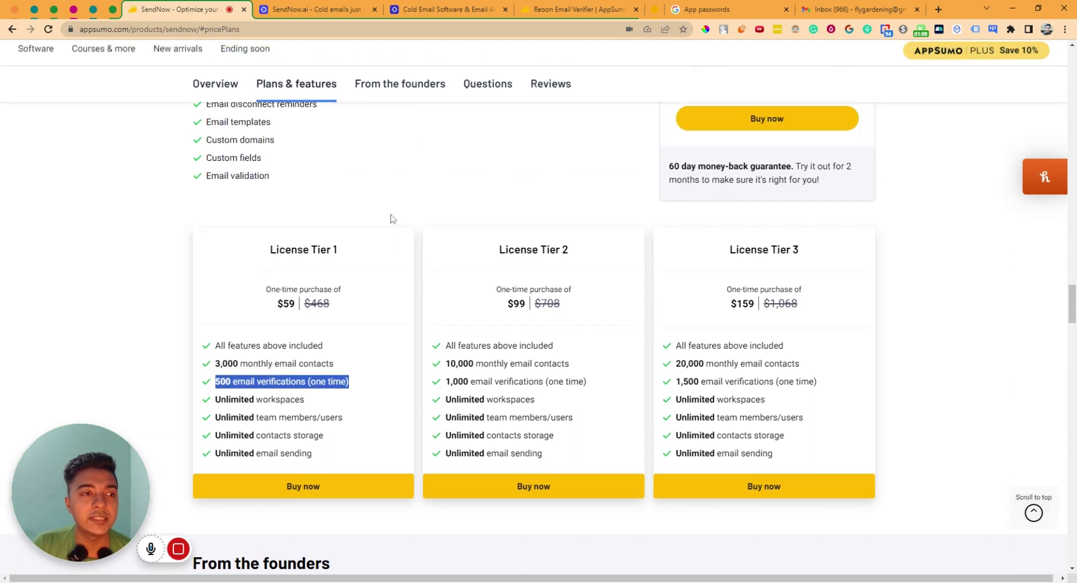
{"action": "scroll", "coordinate": [392, 219], "scroll_direction": "down", "scroll_amount": 2}
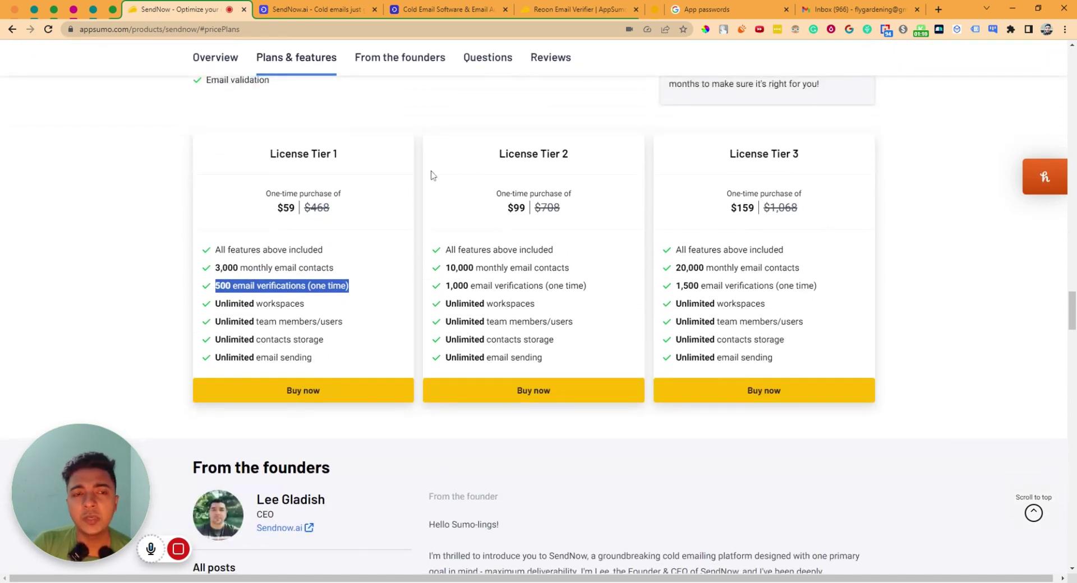
Switch to the Reoon Email Verifier deal and examine the daily credits included in Plan 1.
{"action": "left_click", "coordinate": [582, 15]}
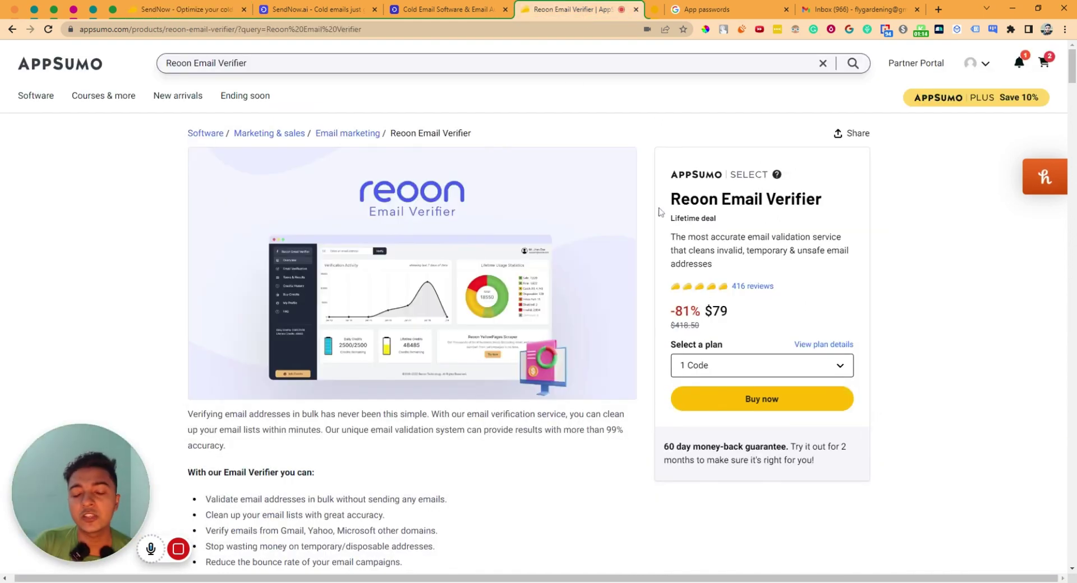
{"action": "scroll", "coordinate": [660, 212], "scroll_direction": "down", "scroll_amount": 5}
{"action": "scroll", "coordinate": [660, 212], "scroll_direction": "down", "scroll_amount": 4}
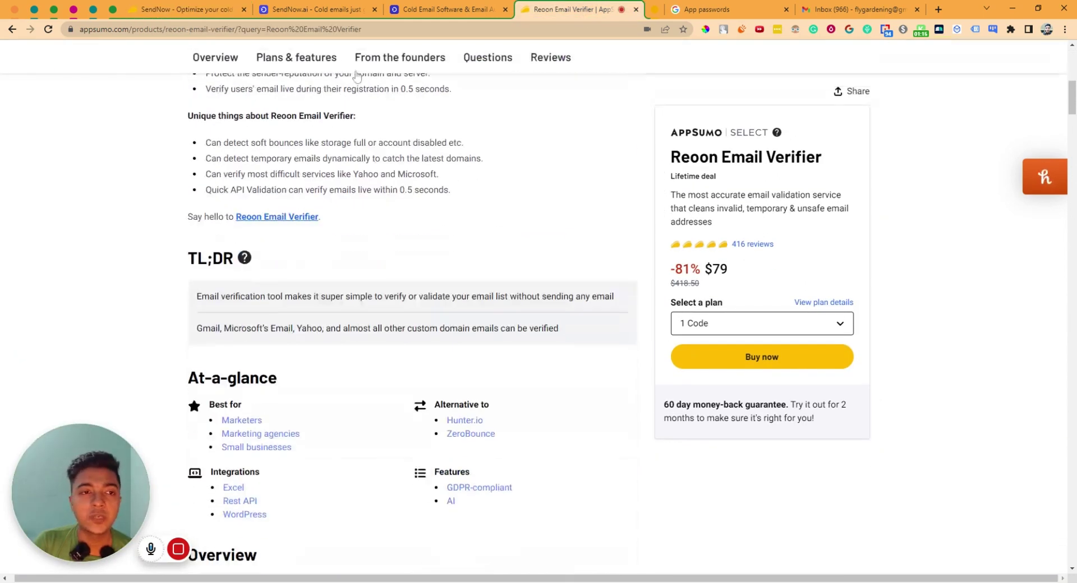
{"action": "scroll", "coordinate": [391, 363], "scroll_direction": "down", "scroll_amount": 10}
{"action": "scroll", "coordinate": [392, 364], "scroll_direction": "down", "scroll_amount": 3}
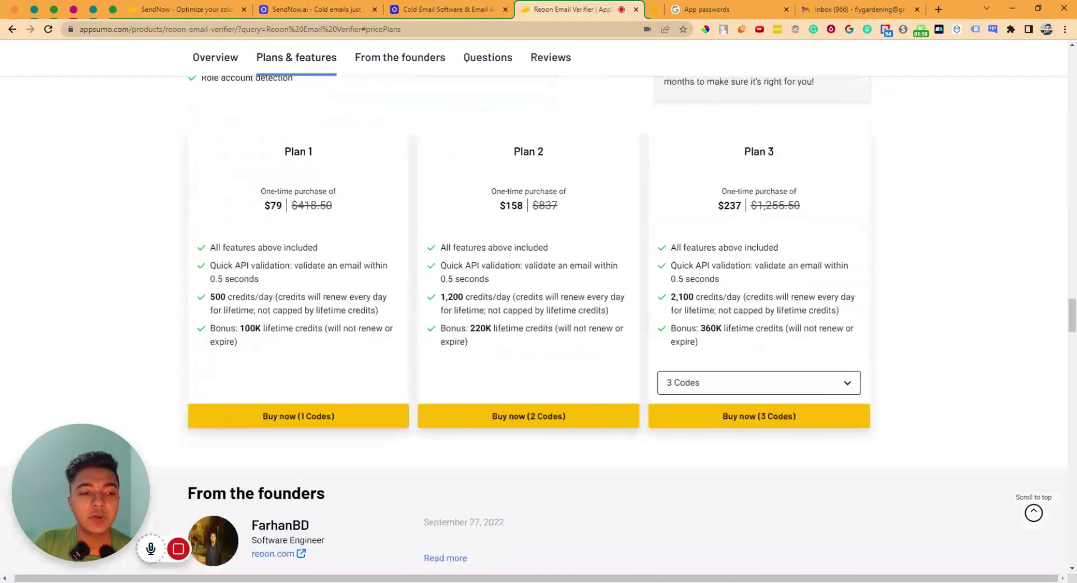
{"action": "left_click_drag", "start_coordinate": [215, 297], "coordinate": [273, 297]}
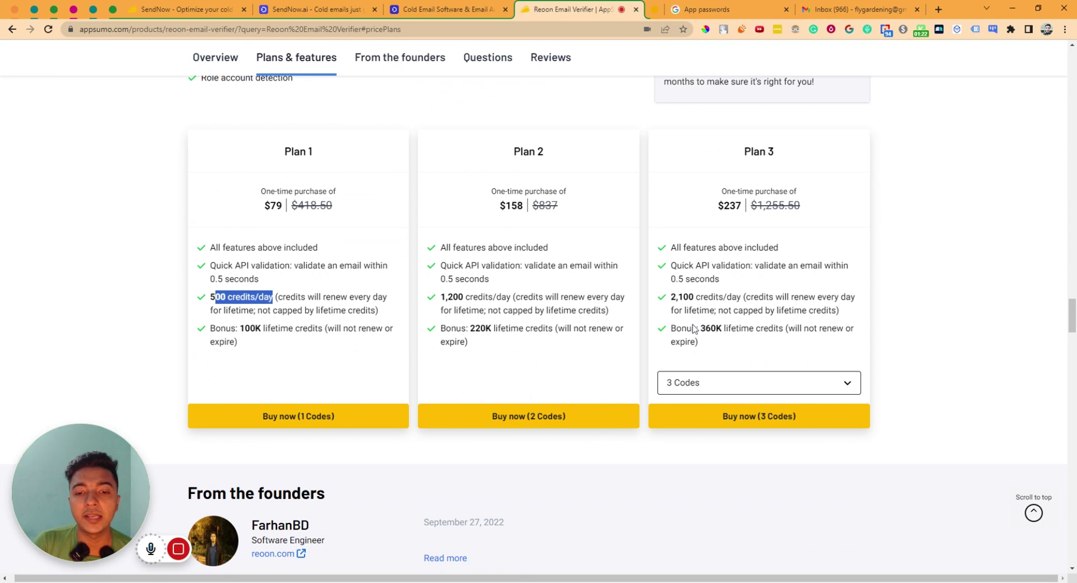
Select the 5 Codes option for the highest Reoon Email Verifier plan to view its price and credits.
{"action": "left_click", "coordinate": [712, 387]}
{"action": "left_click", "coordinate": [715, 458]}
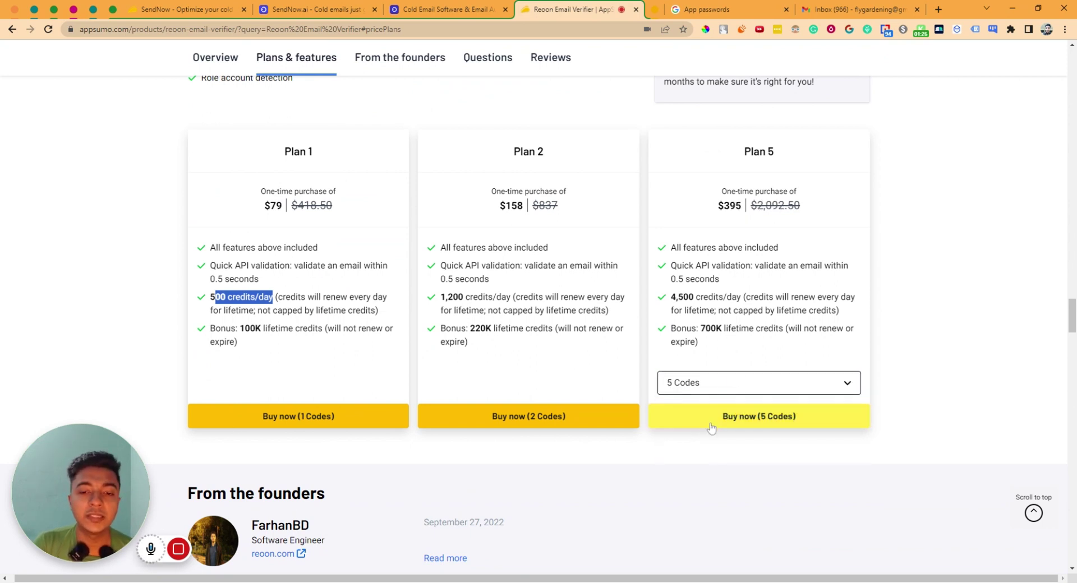
{"action": "scroll", "coordinate": [703, 463], "scroll_direction": "up", "scroll_amount": 15}
{"action": "scroll", "coordinate": [672, 235], "scroll_direction": "up", "scroll_amount": 5}
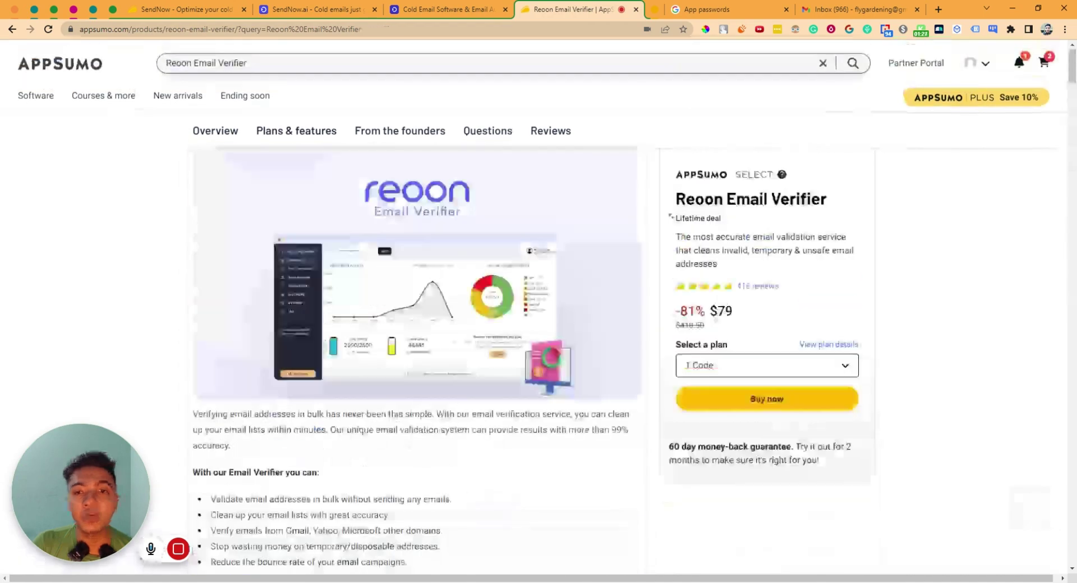
Return to the SendNow deal and review License Tier 2's monthly contact and email sending limits.
{"action": "left_click", "coordinate": [191, 10]}
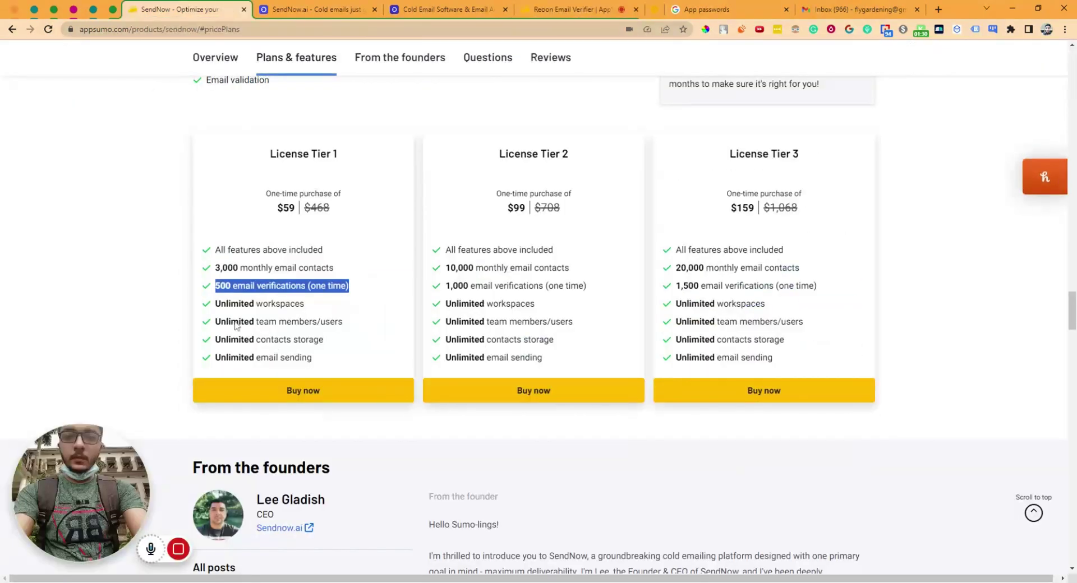
{"action": "double_click", "coordinate": [460, 267]}
{"action": "triple_click", "coordinate": [460, 267]}
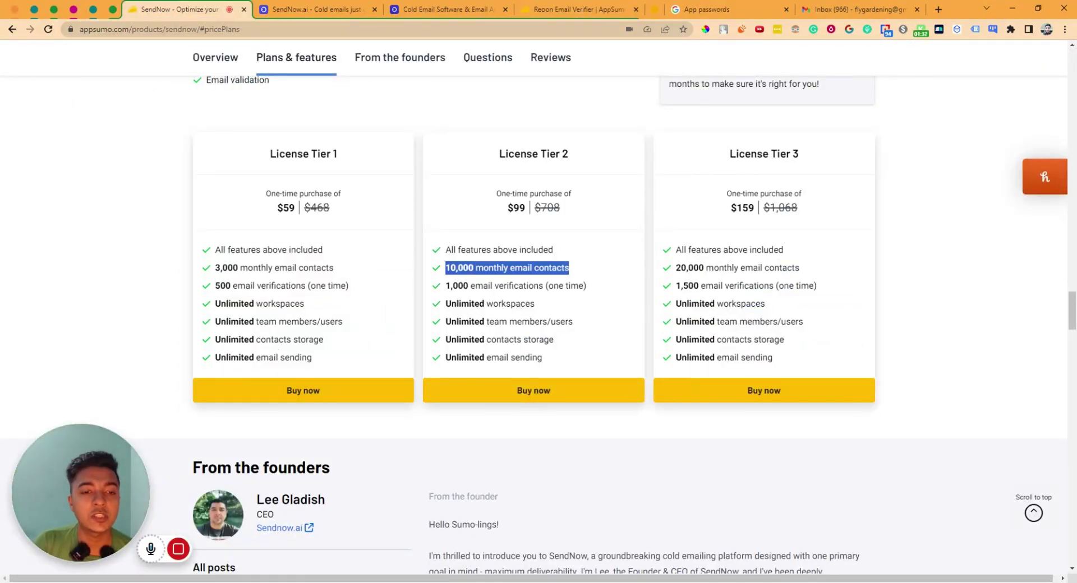
{"action": "triple_click", "coordinate": [493, 358]}
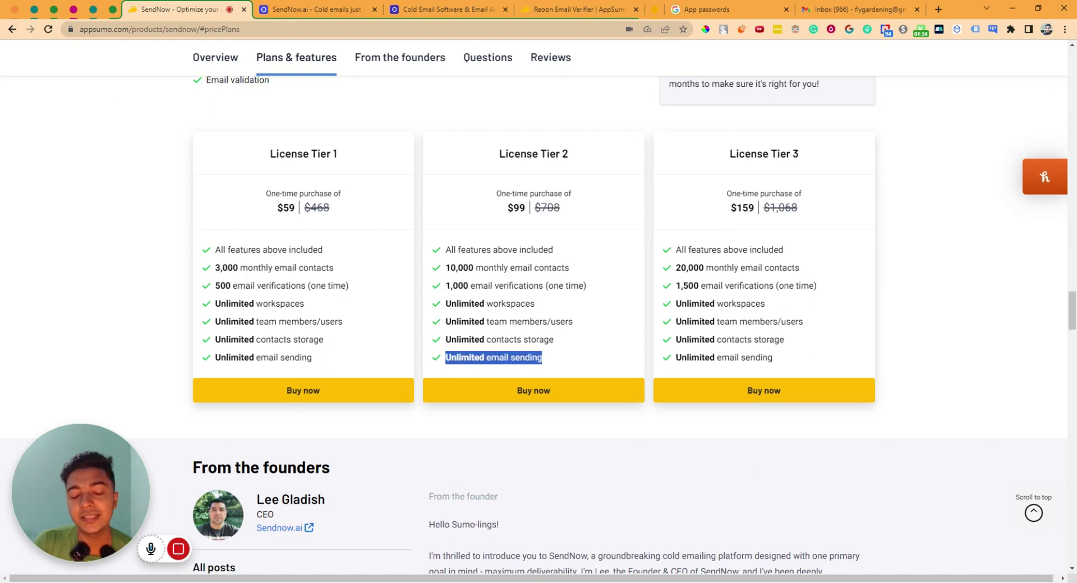
{"action": "left_click", "coordinate": [583, 505]}
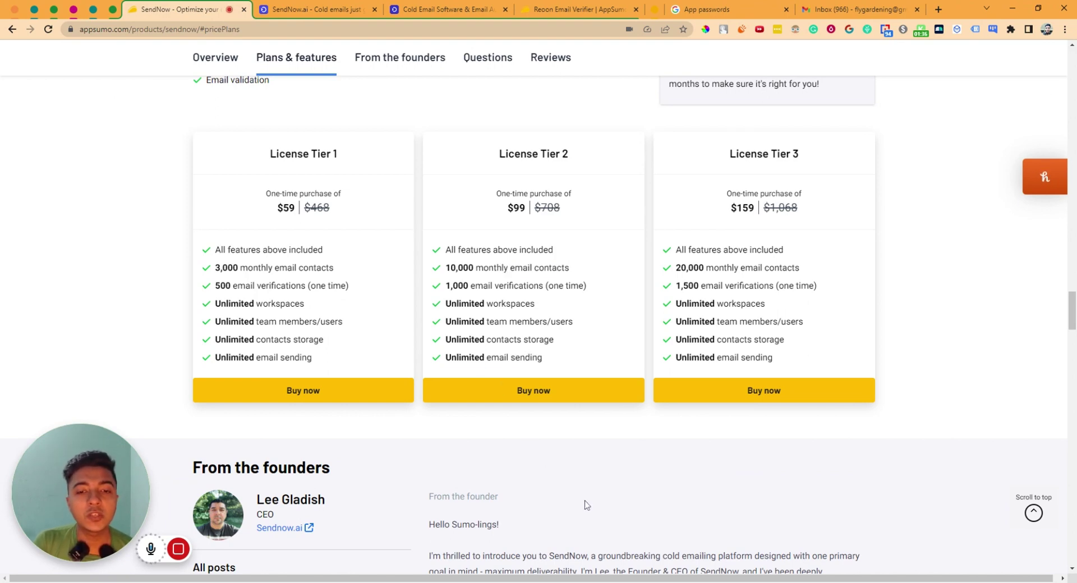
{"action": "scroll", "coordinate": [591, 258], "scroll_direction": "up", "scroll_amount": 10}
{"action": "scroll", "coordinate": [591, 258], "scroll_direction": "up", "scroll_amount": 10}
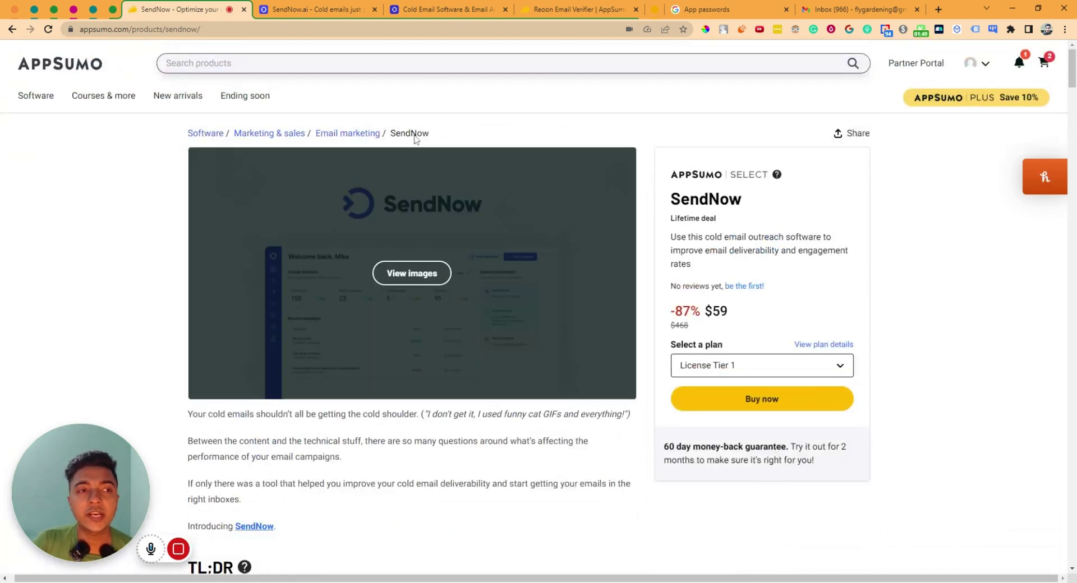
In the SendNow.ai app, start connecting a new Google sender email account using the Google App Password method.
{"action": "left_click", "coordinate": [293, 12]}
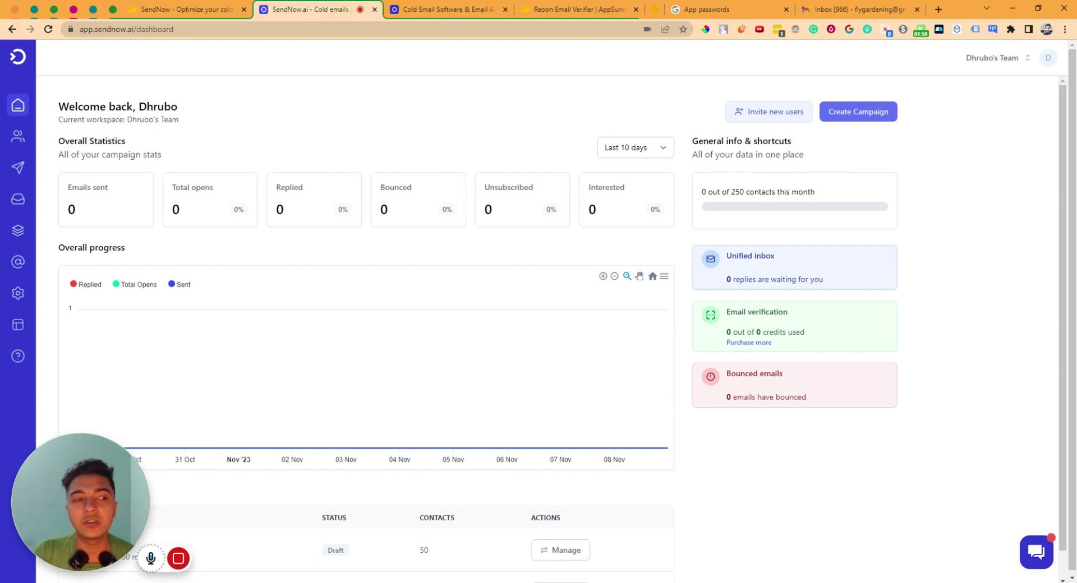
{"action": "left_click", "coordinate": [18, 264]}
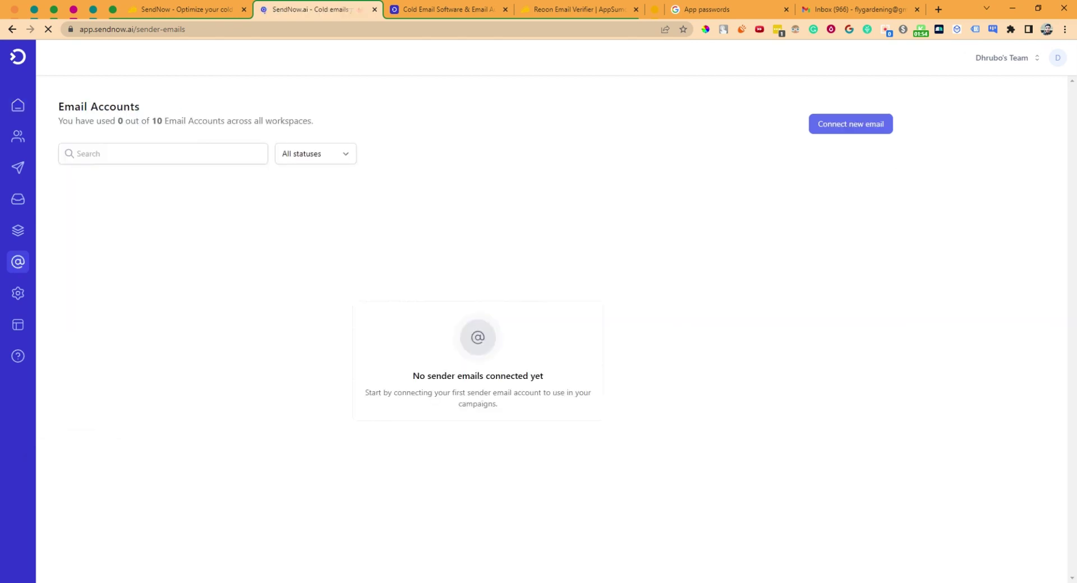
{"action": "left_click", "coordinate": [841, 128]}
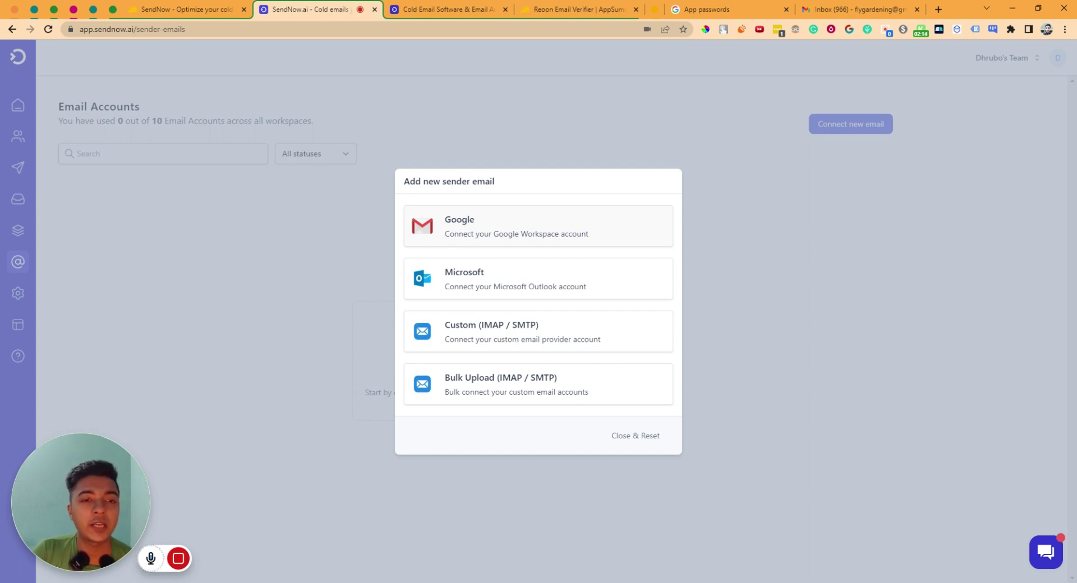
{"action": "left_click", "coordinate": [459, 225]}
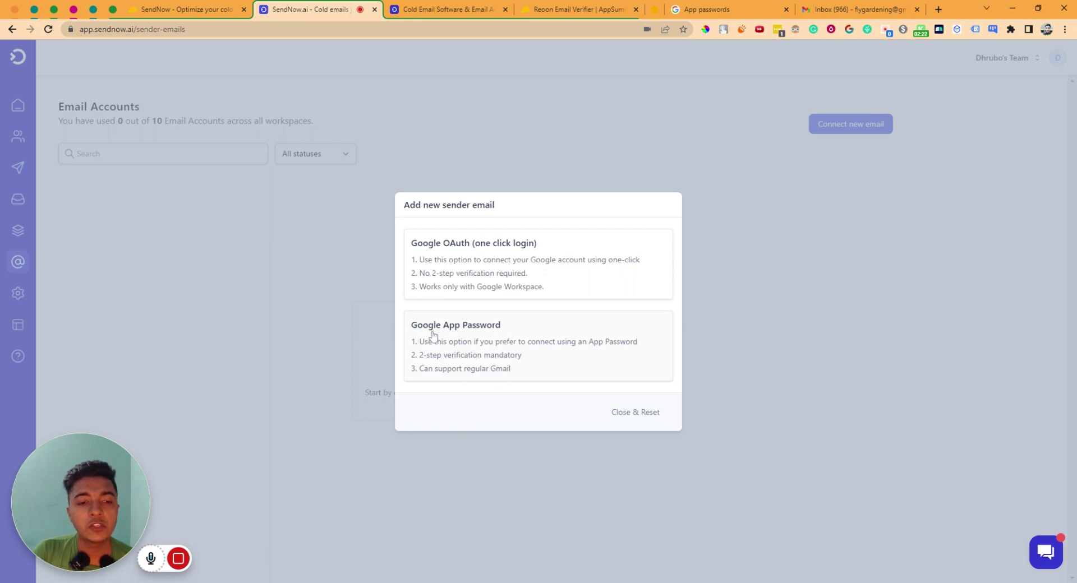
{"action": "left_click", "coordinate": [485, 334]}
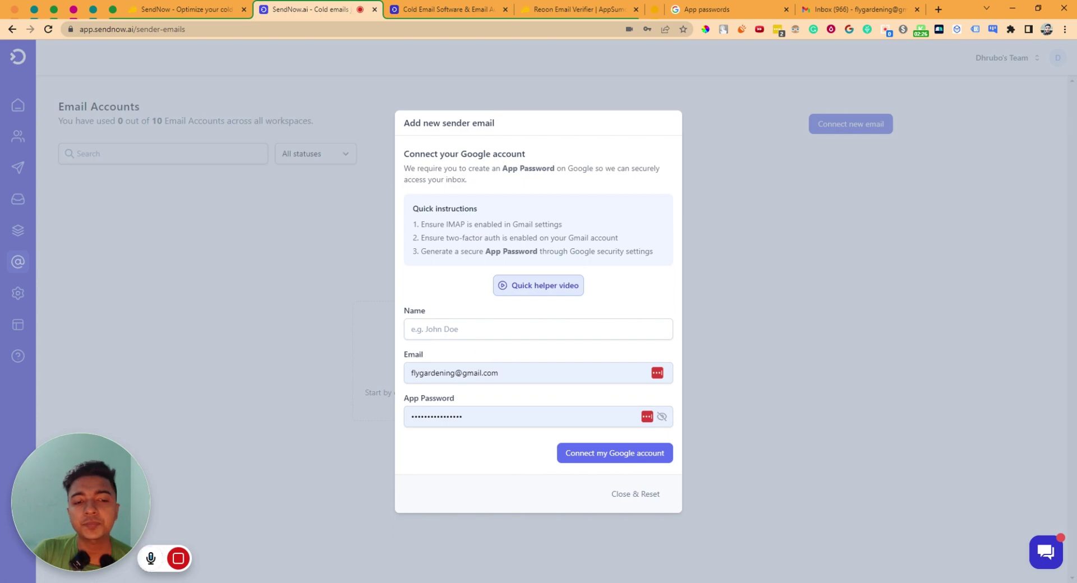
Switch to Gmail, open its Forwarding and POP/IMAP settings and select Enable IMAP.
{"action": "left_click", "coordinate": [850, 9]}
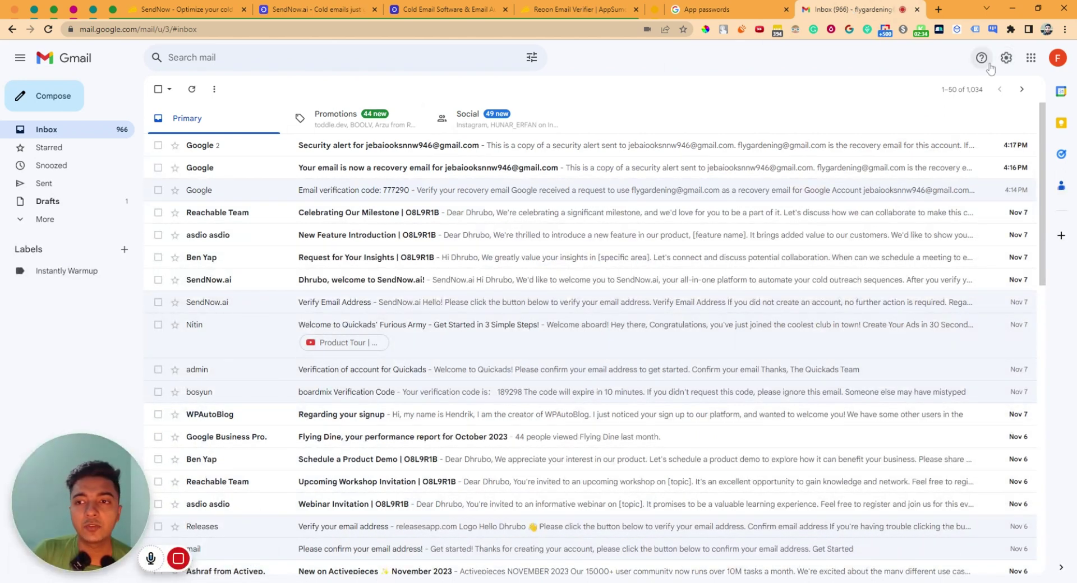
{"action": "left_click", "coordinate": [1006, 59]}
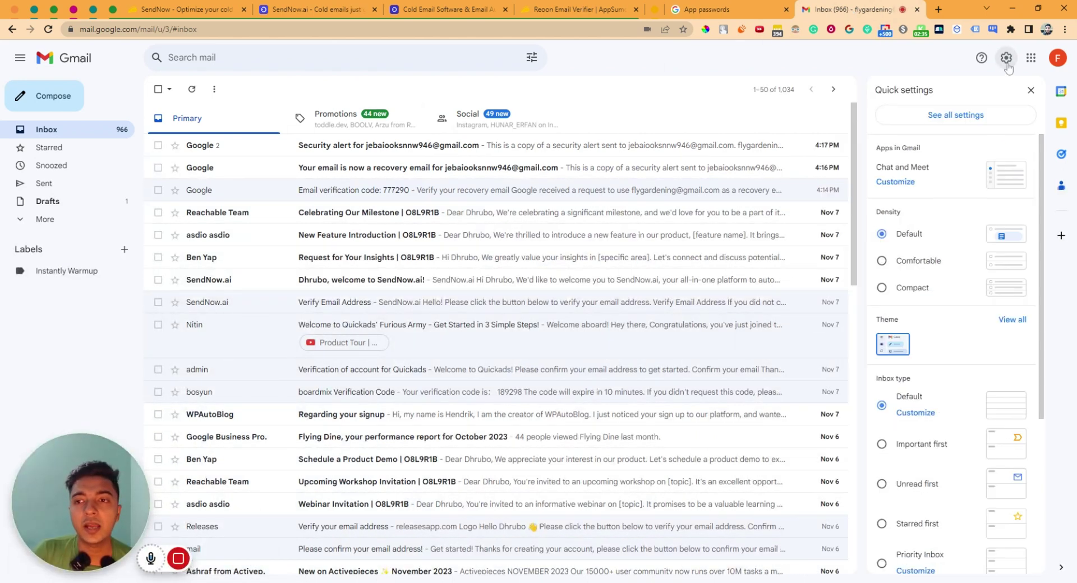
{"action": "left_click", "coordinate": [965, 113]}
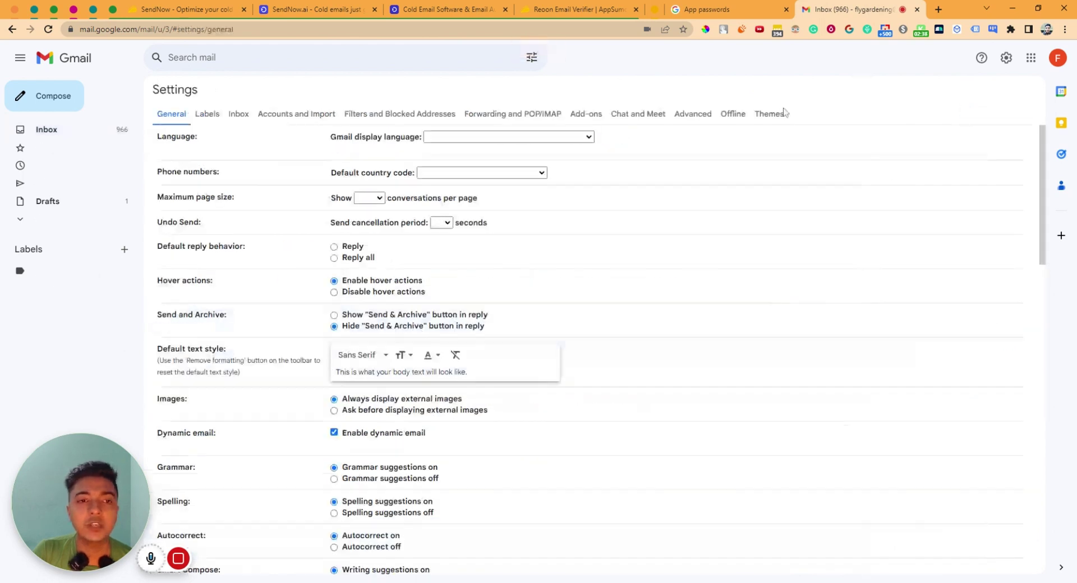
{"action": "left_click", "coordinate": [508, 116]}
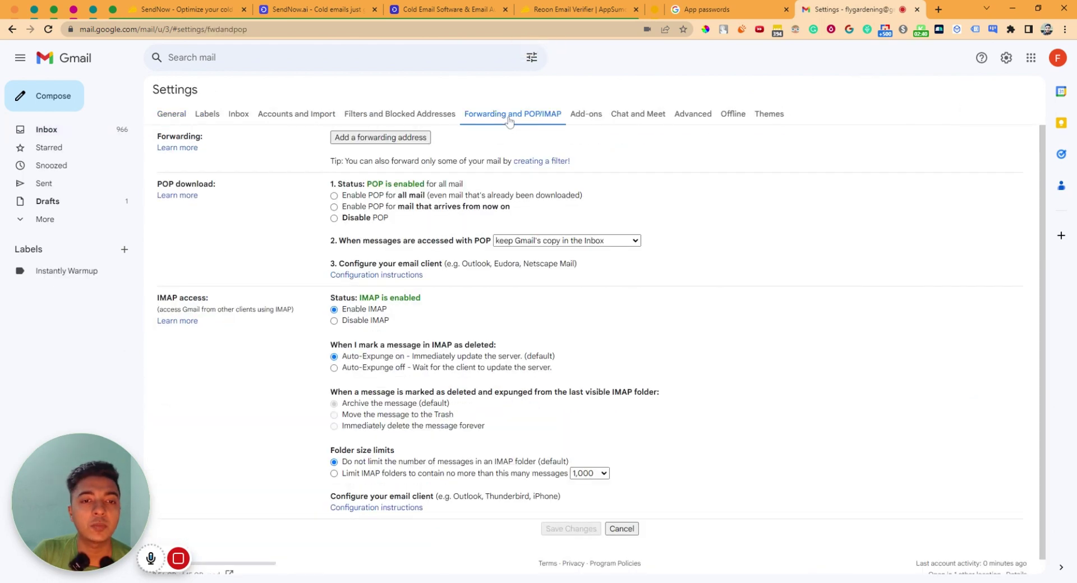
{"action": "left_click", "coordinate": [334, 322]}
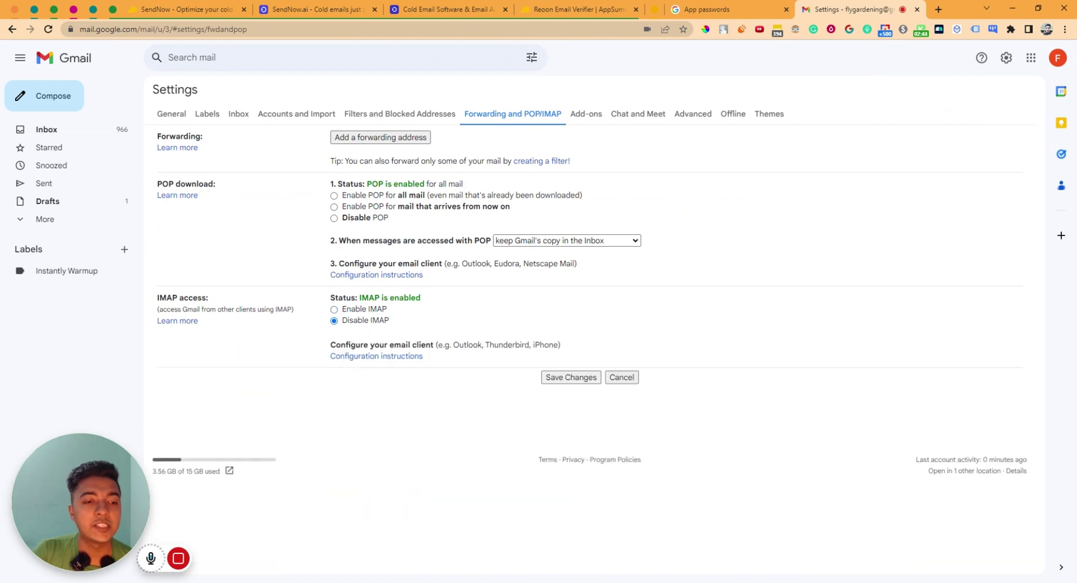
{"action": "left_click", "coordinate": [335, 311]}
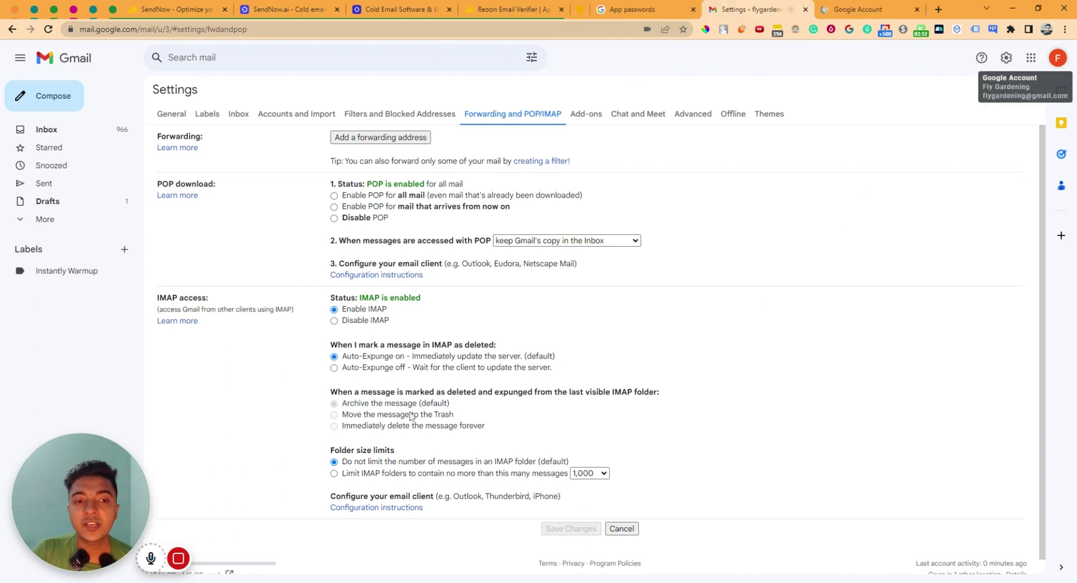
Switch to the Google Account page, search for "APP Password" and open App passwords.
{"action": "left_click", "coordinate": [836, 15]}
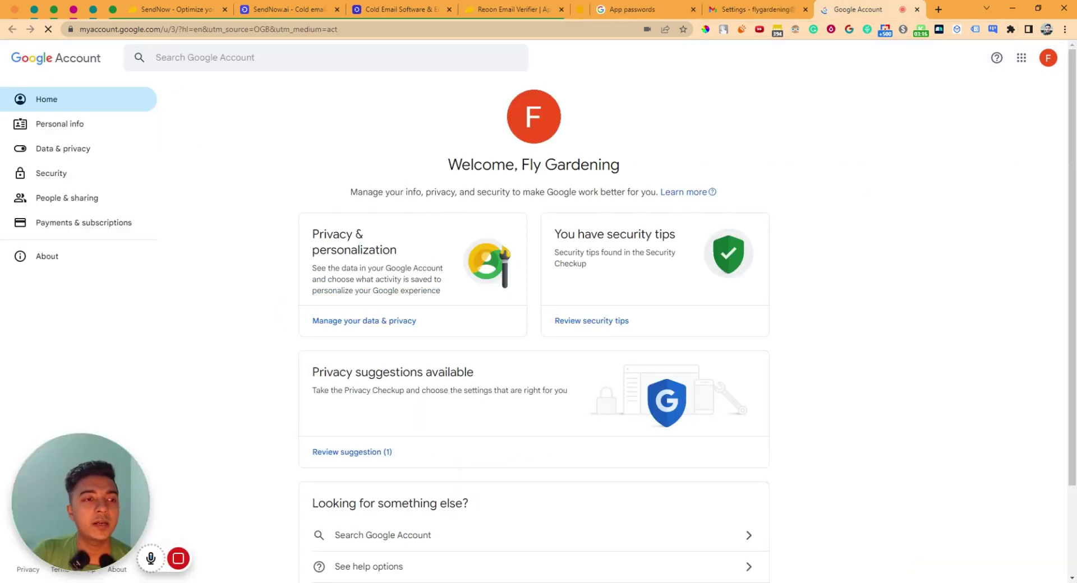
{"action": "left_click", "coordinate": [157, 58]}
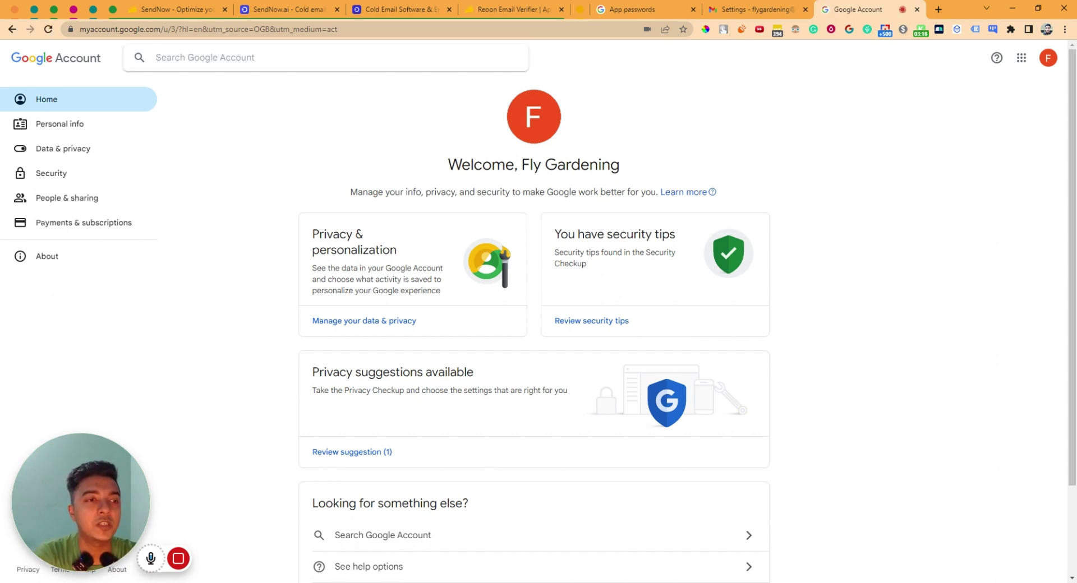
{"action": "type", "text": "APP Passwor"}
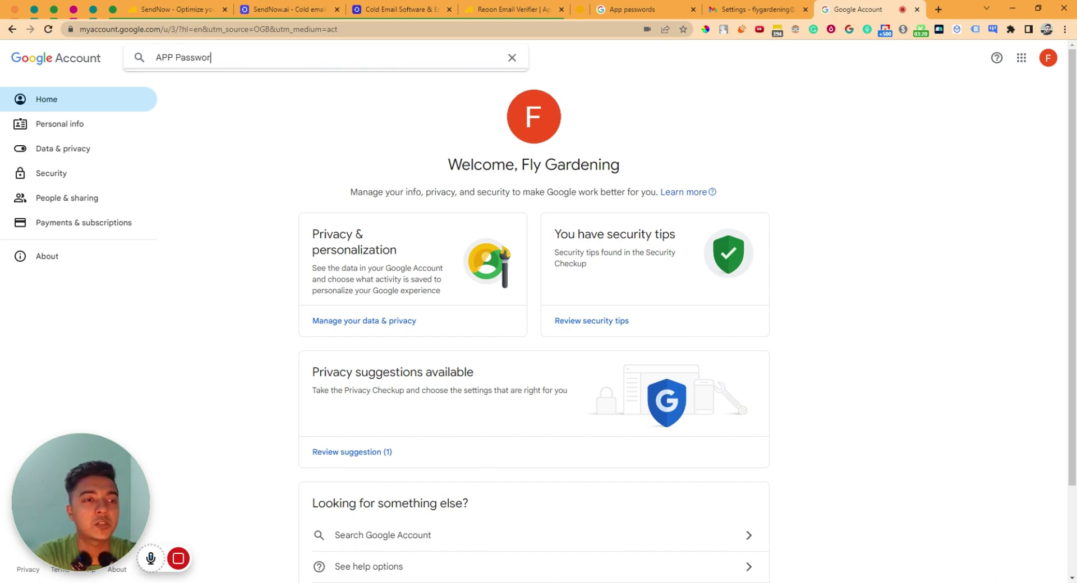
{"action": "type", "text": "d"}
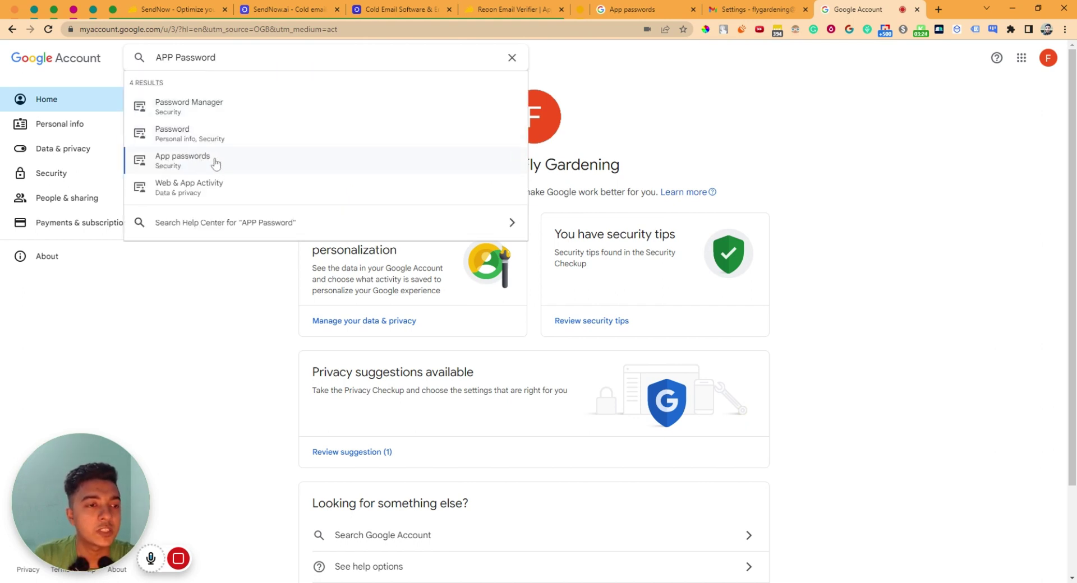
{"action": "left_click", "coordinate": [194, 159]}
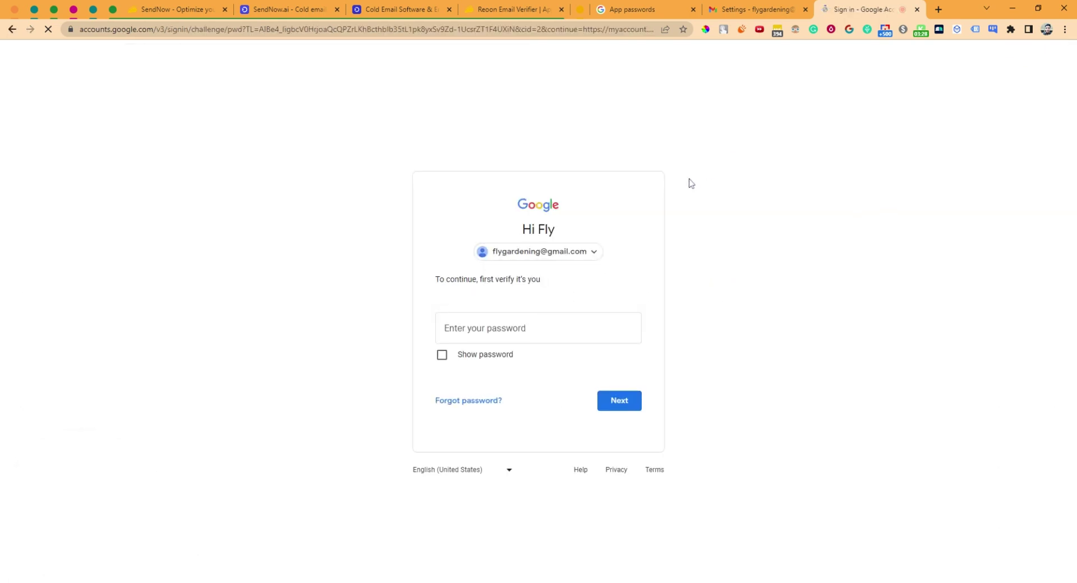
Try to verify the Google identity by entering and submitting the account password.
{"action": "left_click", "coordinate": [500, 331]}
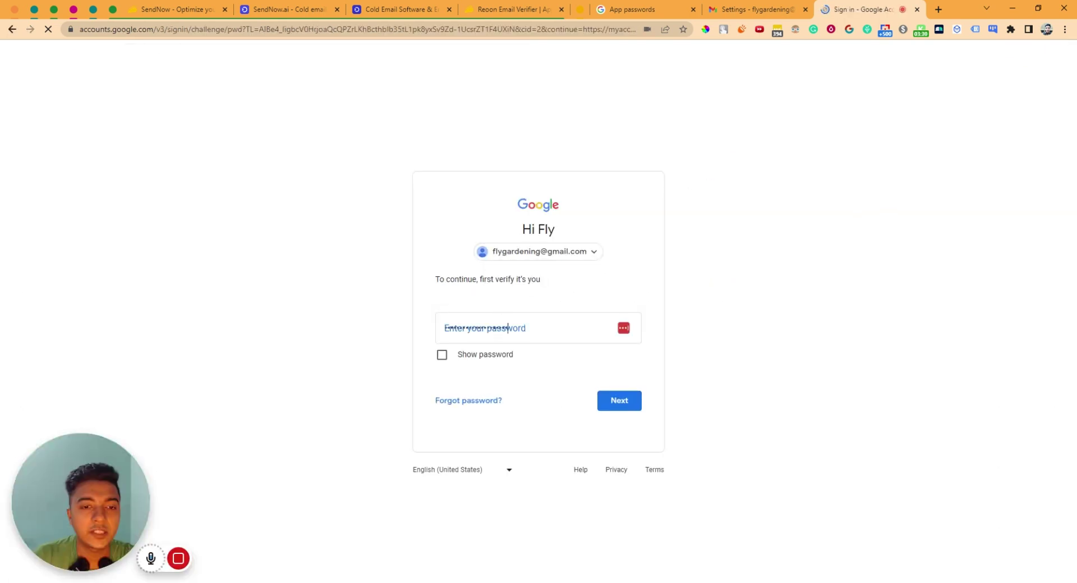
{"action": "key", "text": "ctrl+v"}
{"action": "left_click", "coordinate": [620, 402]}
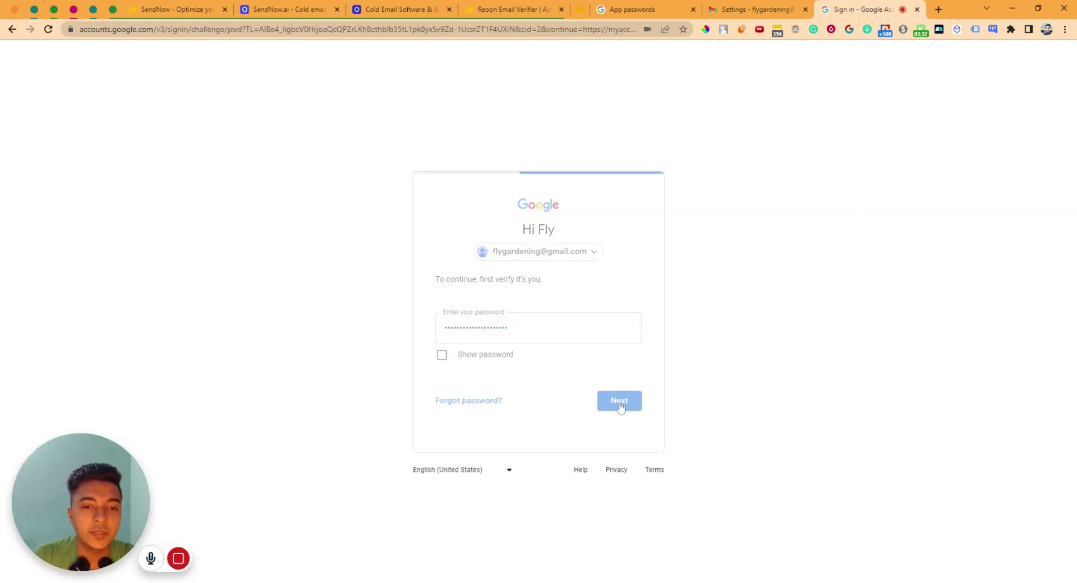
{"action": "mouse_move", "coordinate": [178, 559]}
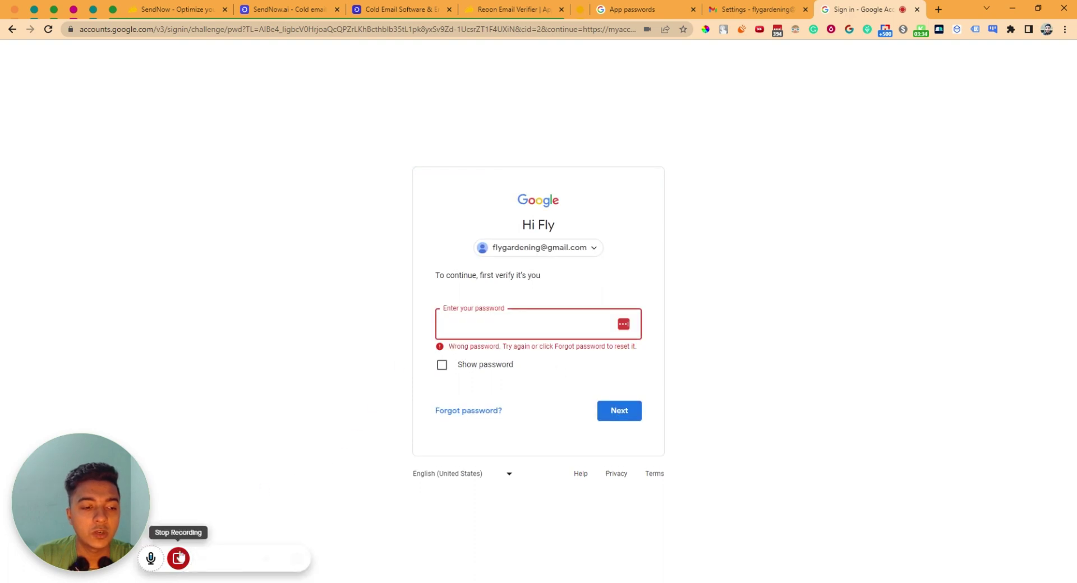
Verify the Google identity by entering and submitting the account password again.
{"action": "key", "text": "ctrl+v"}
{"action": "key", "text": "Return"}
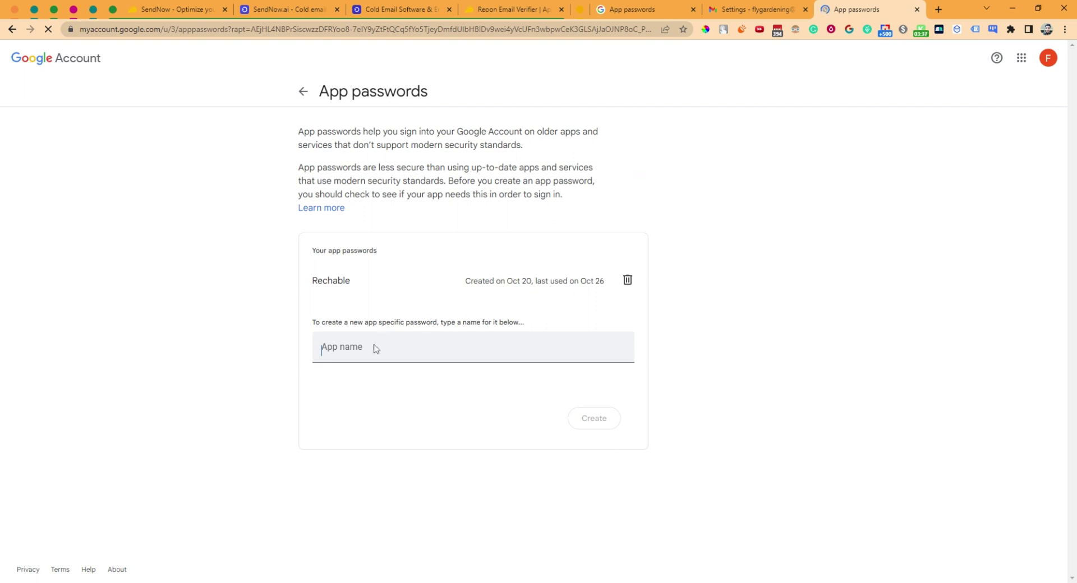
Create a Google app password named "SendNow App" and select the generated password for copying.
{"action": "left_click", "coordinate": [353, 347]}
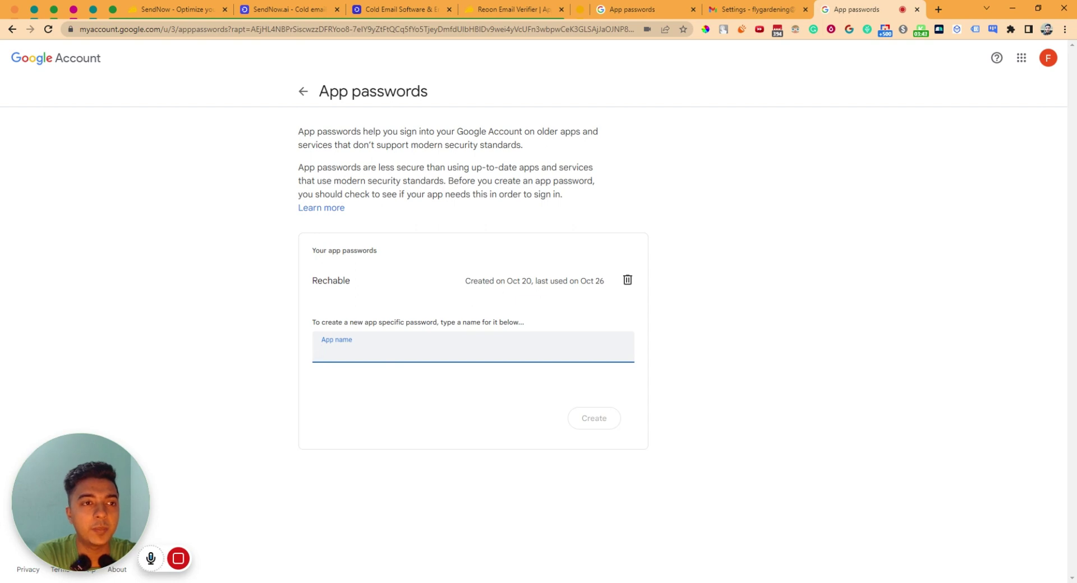
{"action": "type", "text": "SendNow App"}
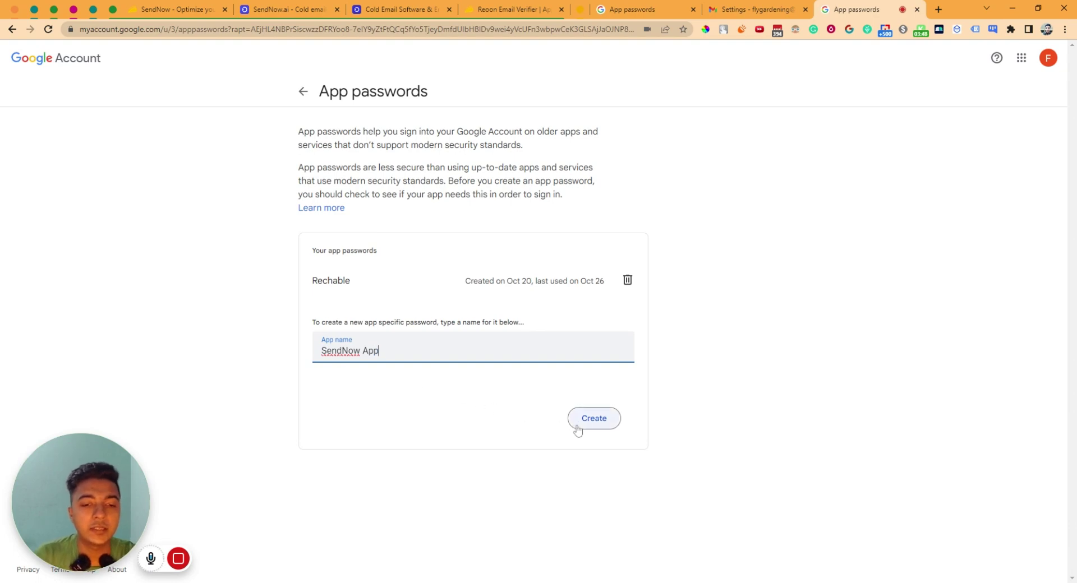
{"action": "left_click", "coordinate": [584, 426]}
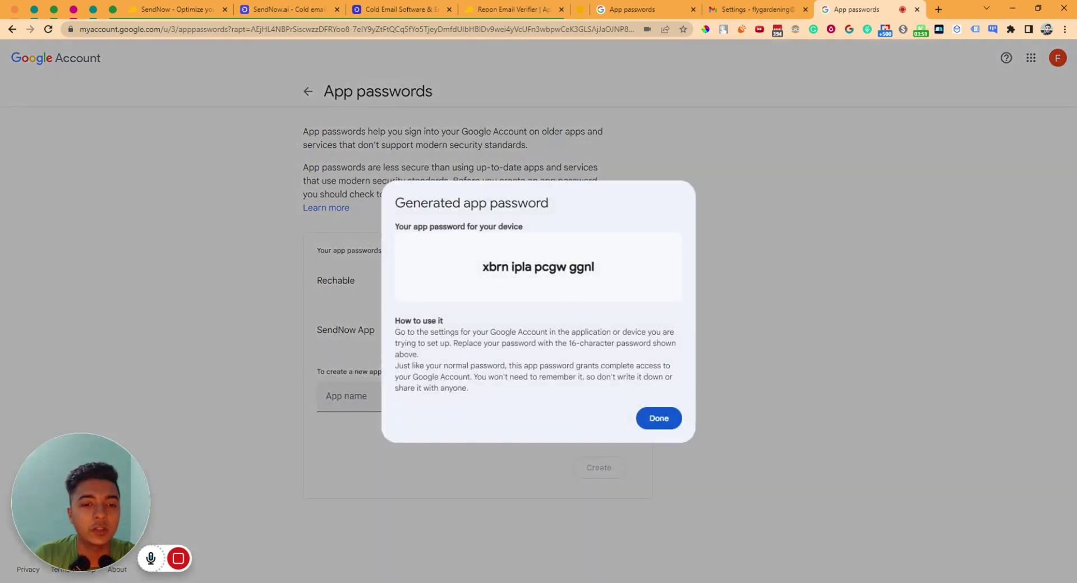
{"action": "triple_click", "coordinate": [552, 267]}
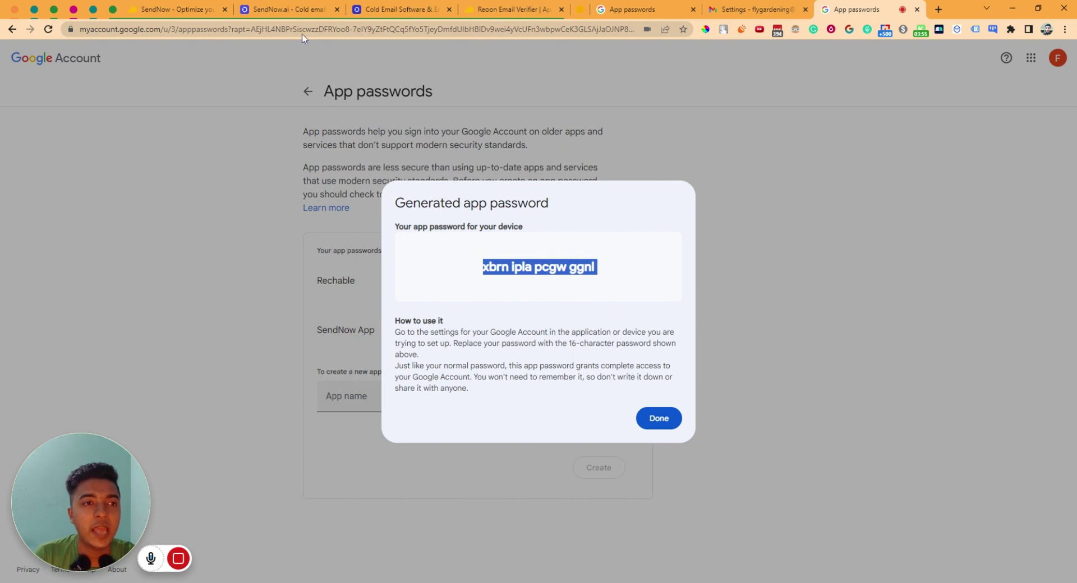
Switch to SendNow.ai, fill in the sender's name and replace the App Password entry with the newly generated app password.
{"action": "left_click", "coordinate": [283, 9]}
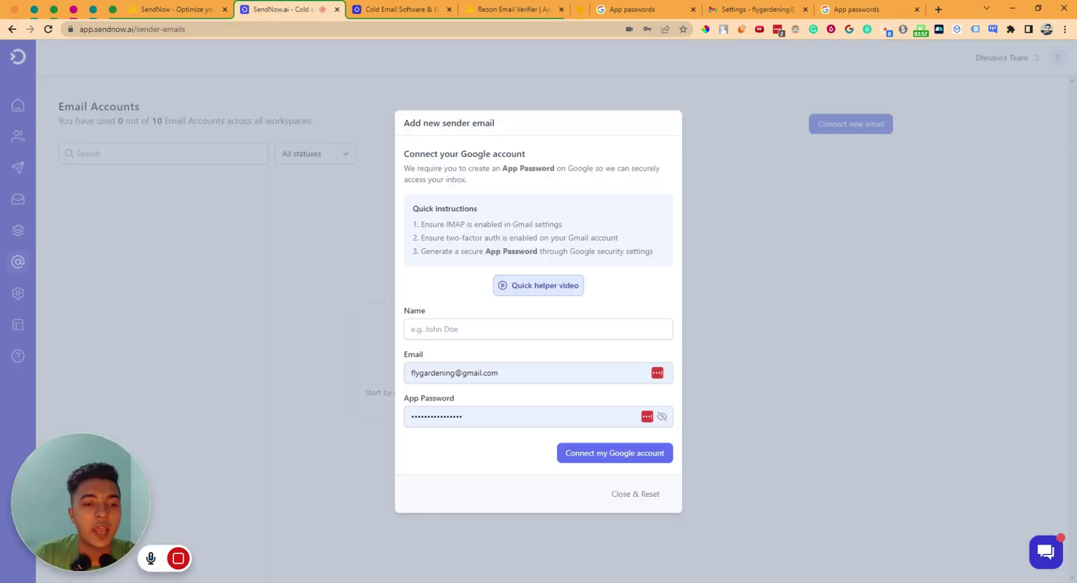
{"action": "left_click_drag", "start_coordinate": [411, 373], "coordinate": [498, 373]}
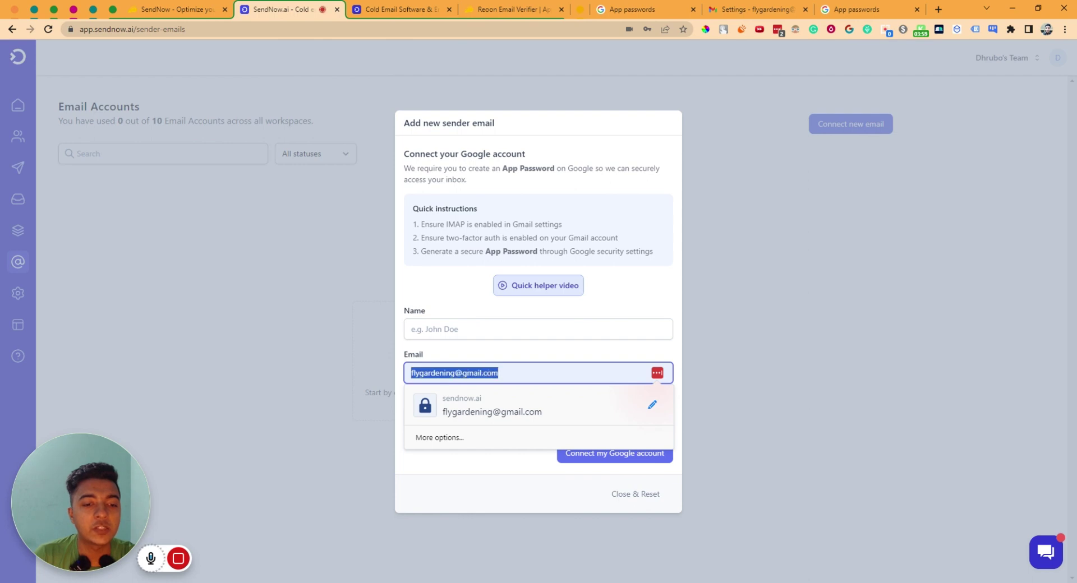
{"action": "left_click", "coordinate": [485, 352]}
{"action": "left_click", "coordinate": [469, 330]}
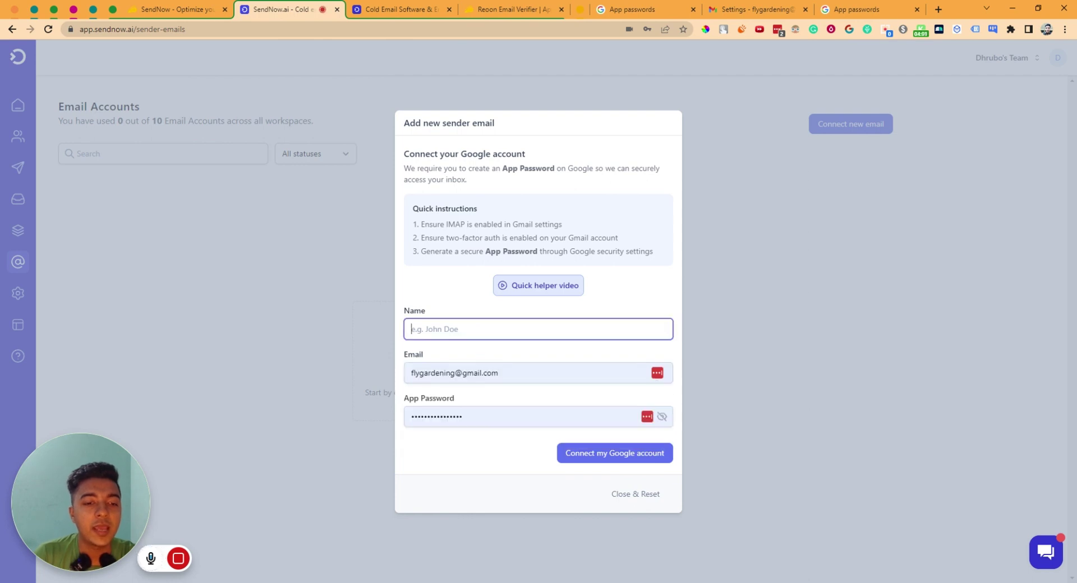
{"action": "type", "text": "Alex"}
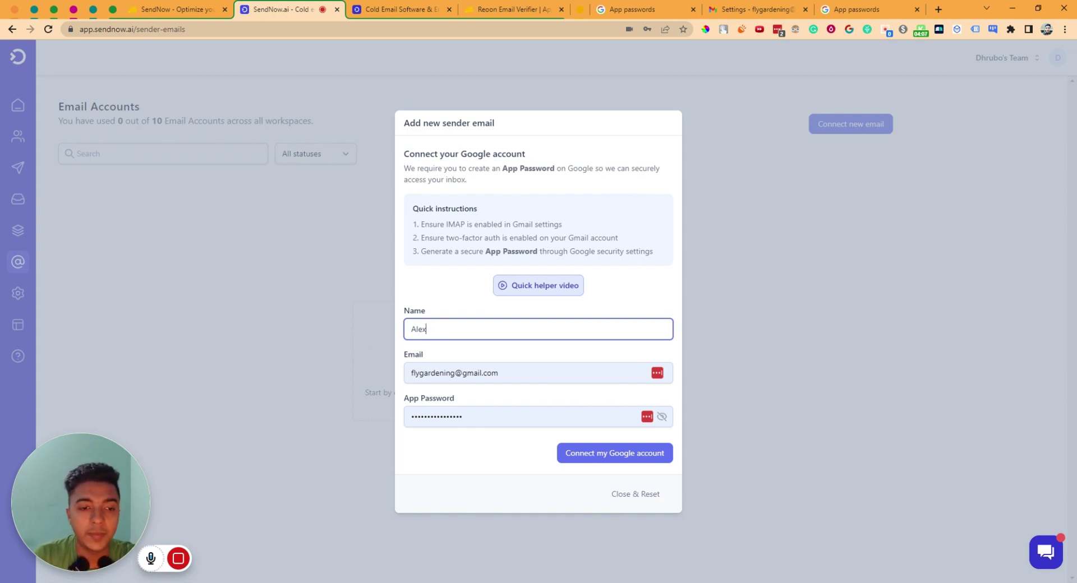
{"action": "left_click", "coordinate": [474, 416]}
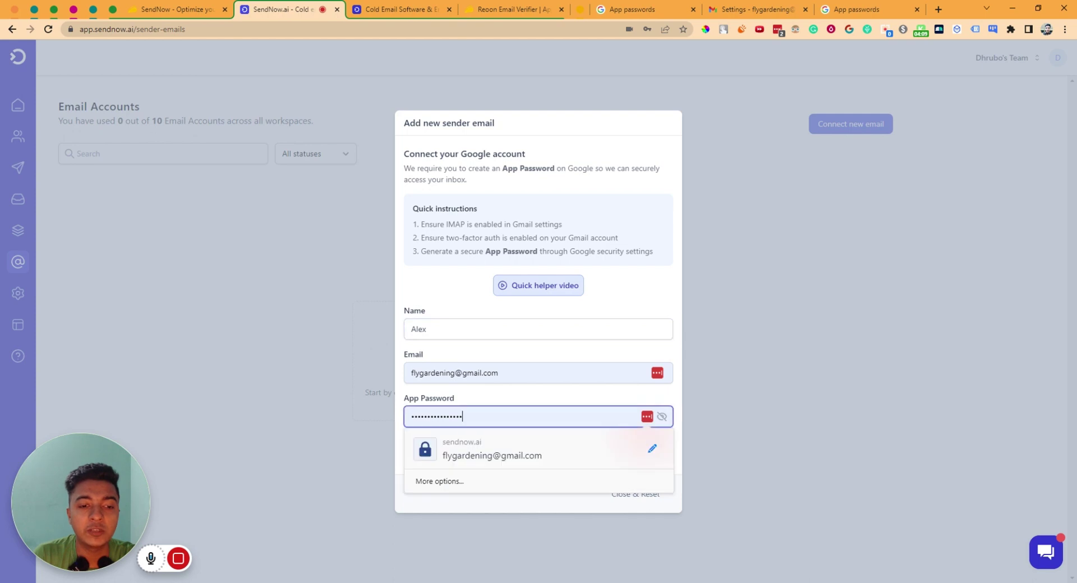
{"action": "left_click", "coordinate": [499, 399]}
{"action": "double_click", "coordinate": [623, 417]}
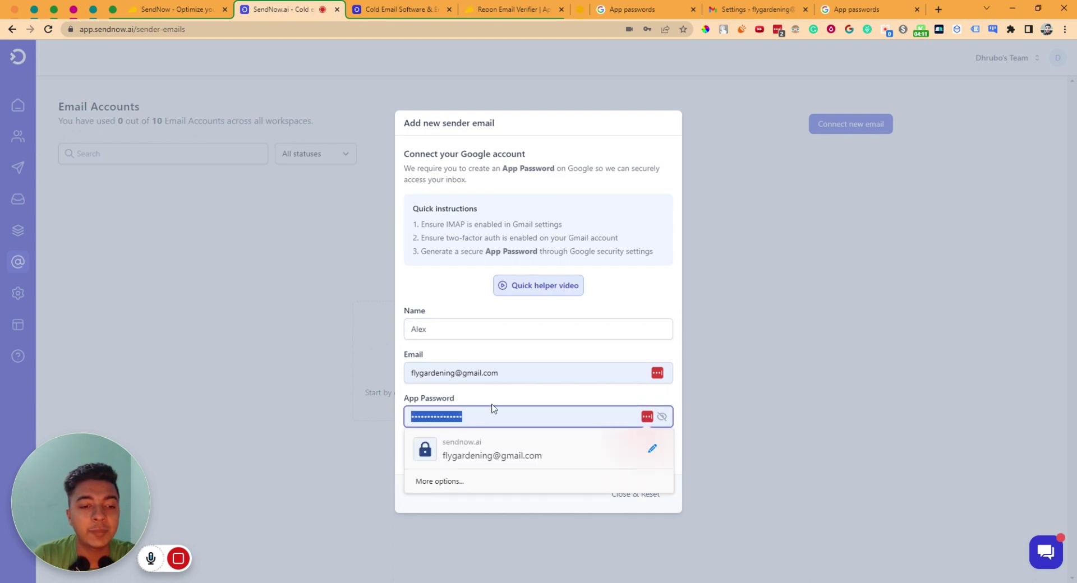
{"action": "key", "text": "ctrl+v"}
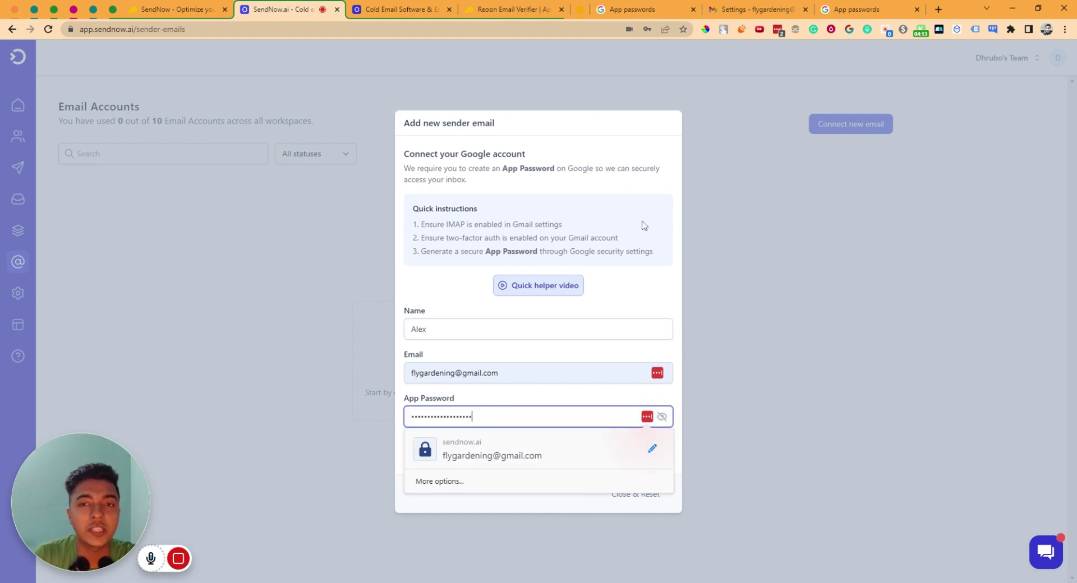
Connect the Google account as a sender email, declining the password manager's offer to update the saved password.
{"action": "left_click", "coordinate": [847, 11]}
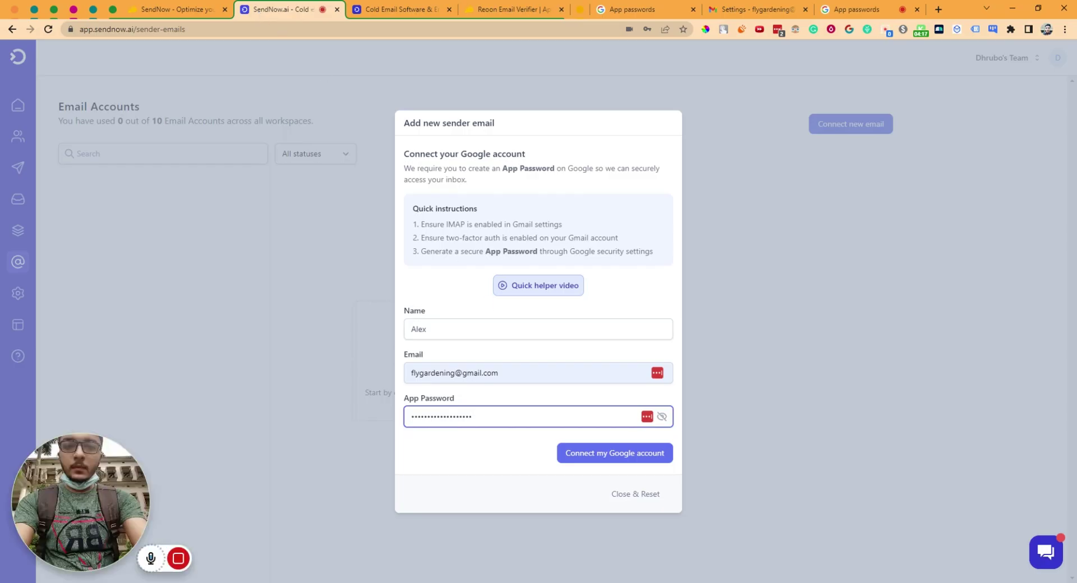
{"action": "left_click", "coordinate": [596, 457]}
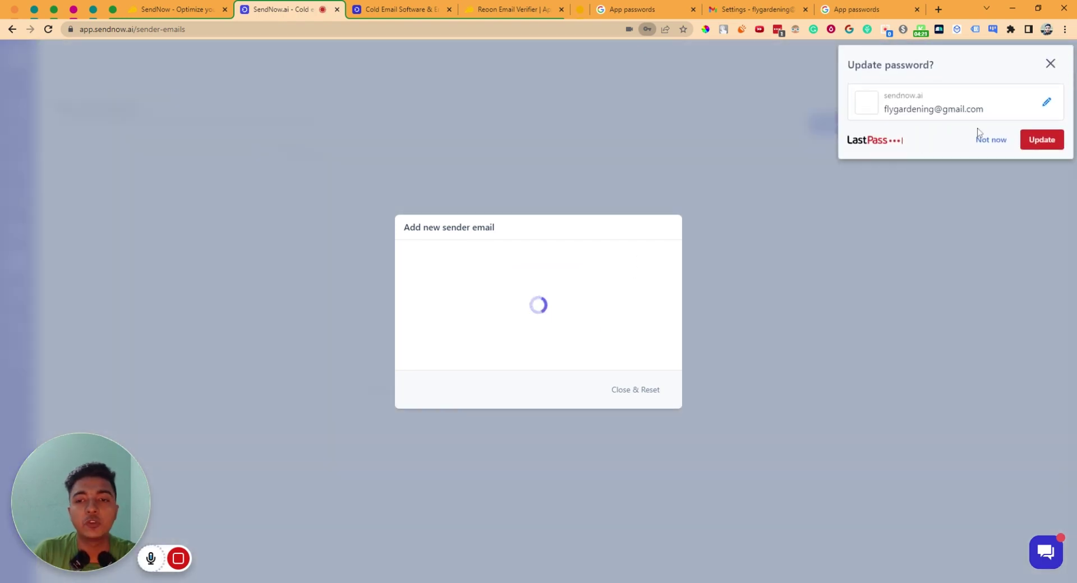
{"action": "left_click", "coordinate": [990, 145]}
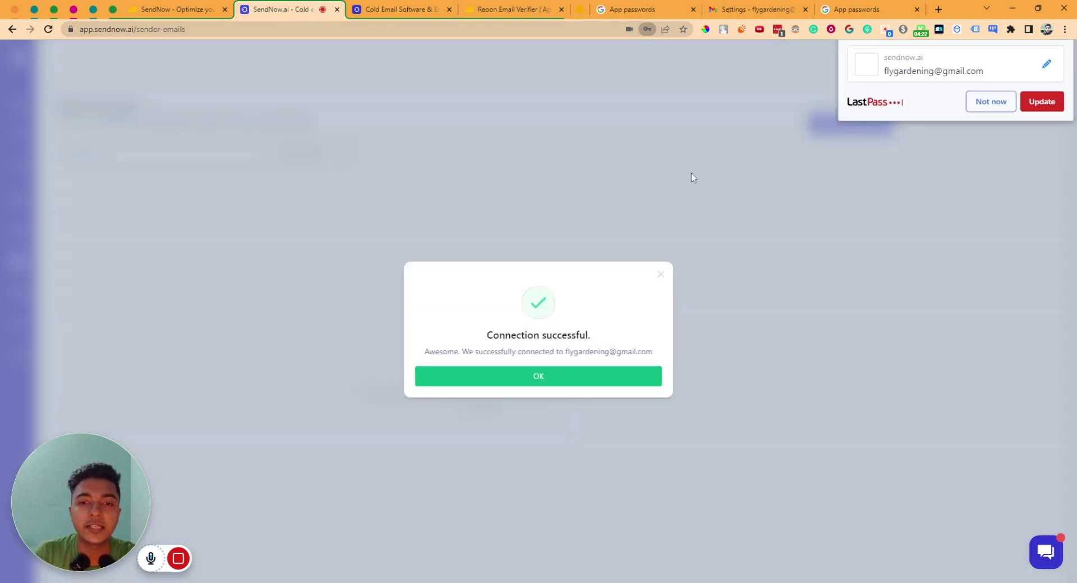
{"action": "left_click", "coordinate": [538, 380]}
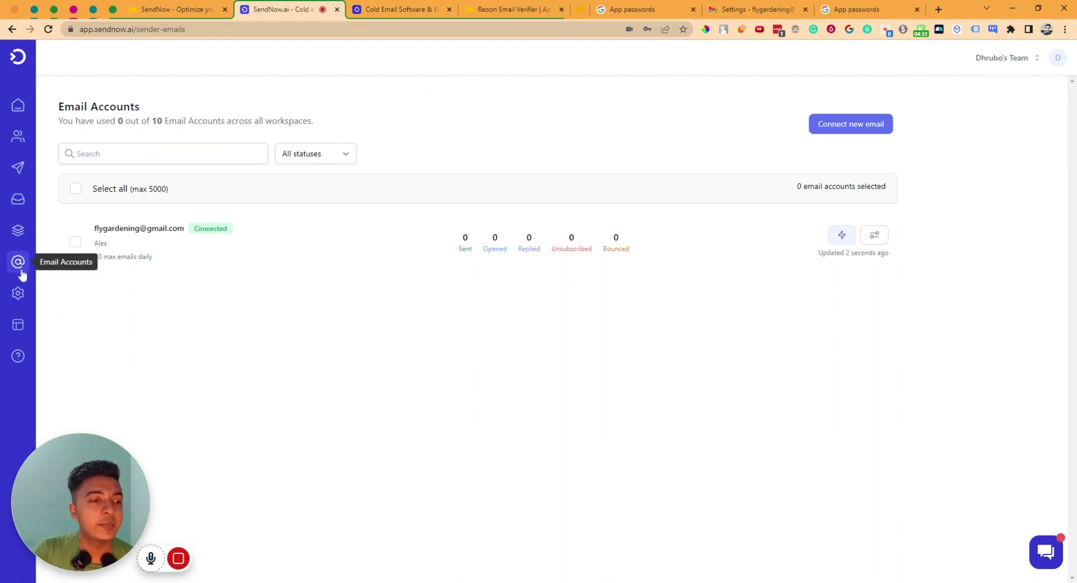
Look at the form for connecting another sender email and close it without submitting.
{"action": "mouse_move", "coordinate": [178, 557]}
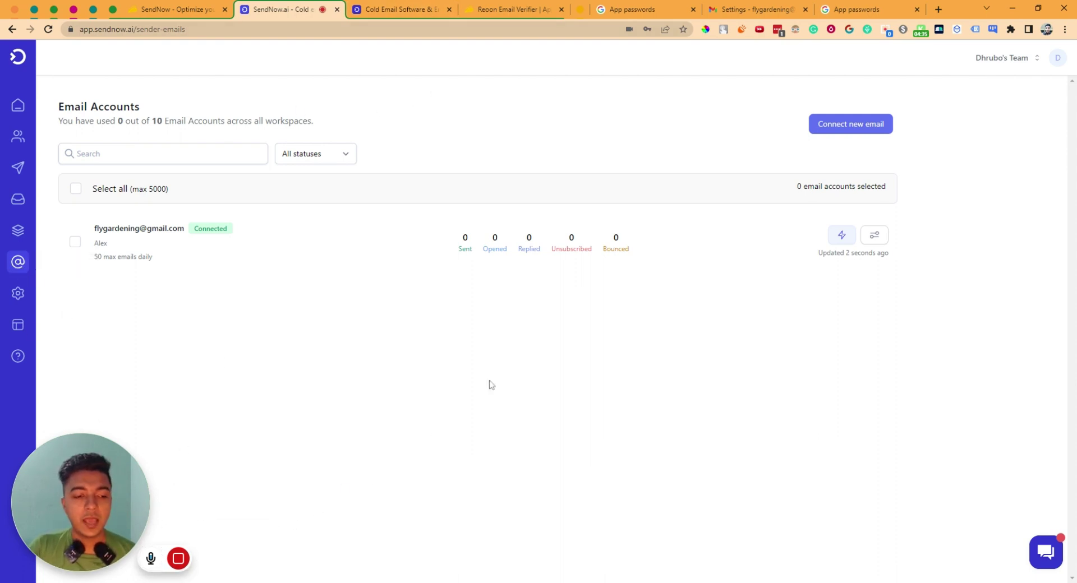
{"action": "left_click", "coordinate": [869, 122]}
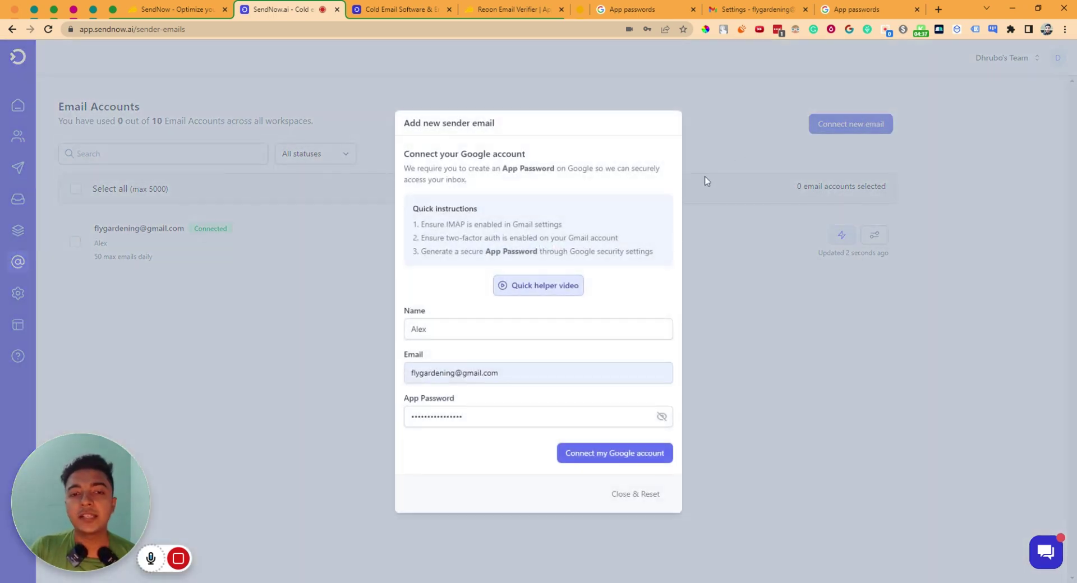
{"action": "left_click", "coordinate": [708, 150]}
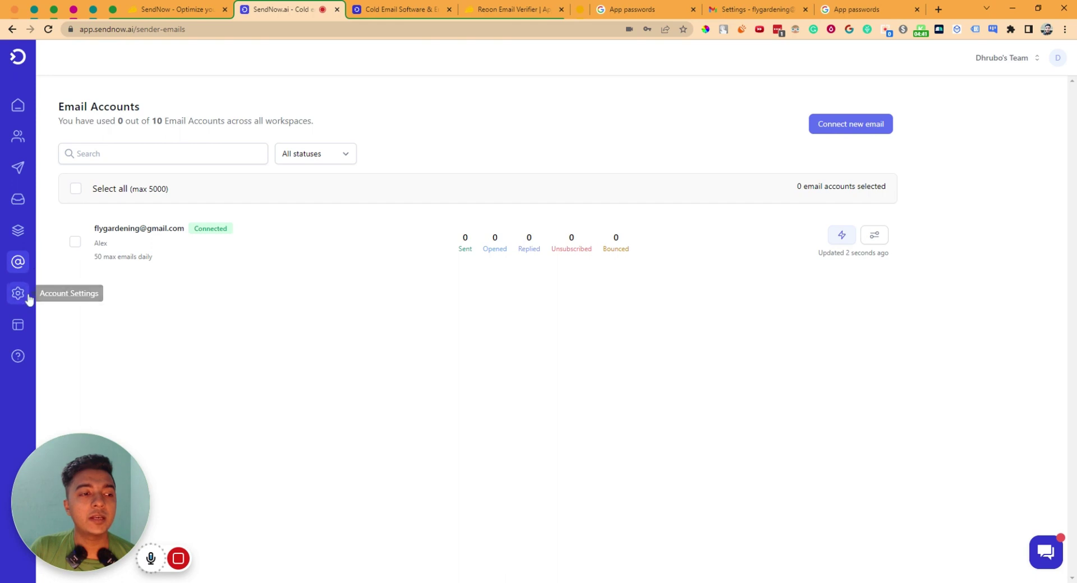
Open the dashboard, look over the campaign statistics and create a new campaign named "VidCamp1".
{"action": "left_click", "coordinate": [14, 112]}
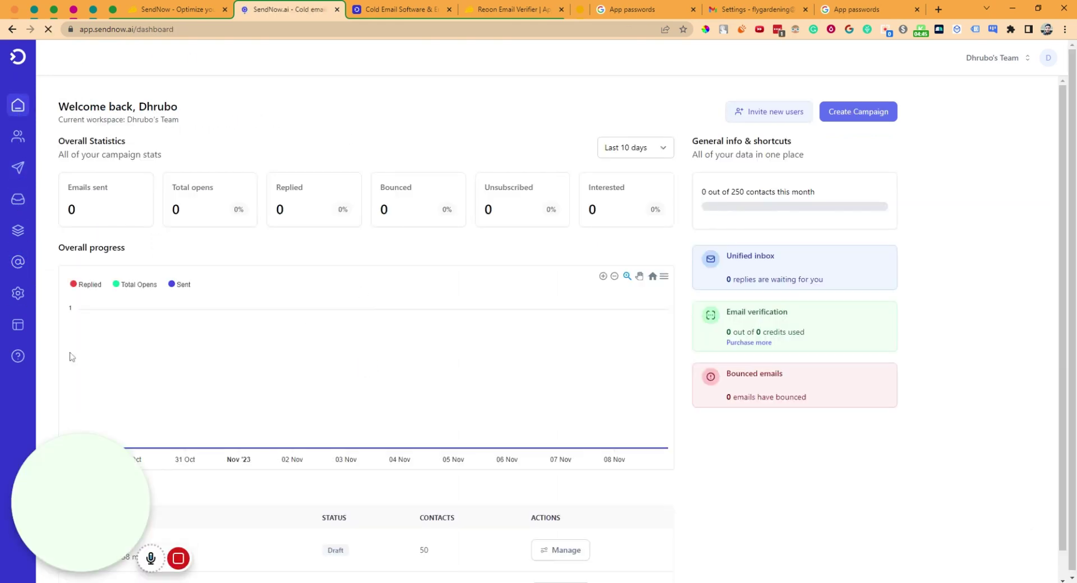
{"action": "scroll", "coordinate": [292, 365], "scroll_direction": "down", "scroll_amount": 1}
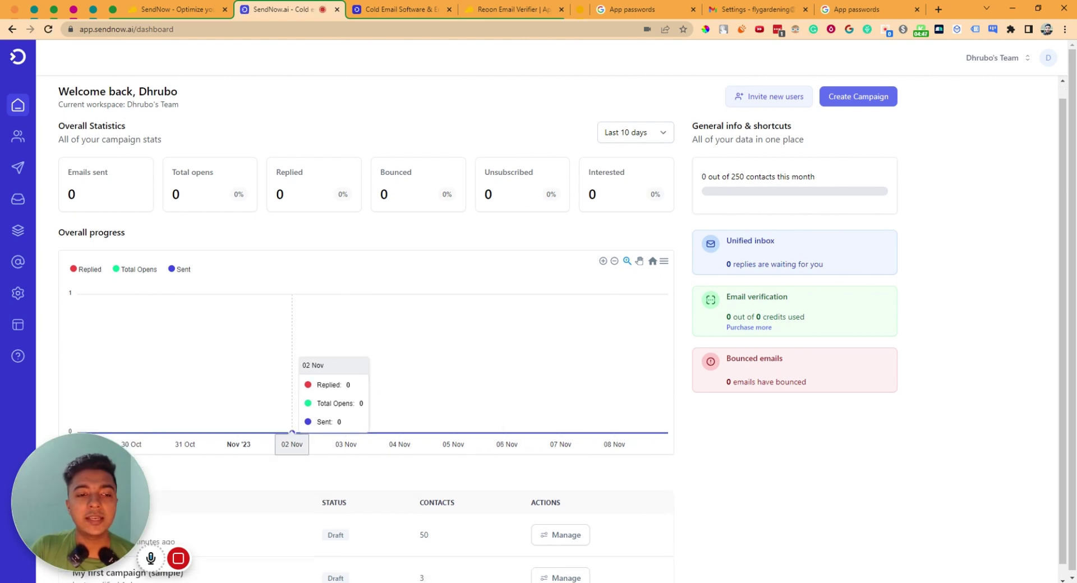
{"action": "scroll", "coordinate": [291, 364], "scroll_direction": "up", "scroll_amount": 1}
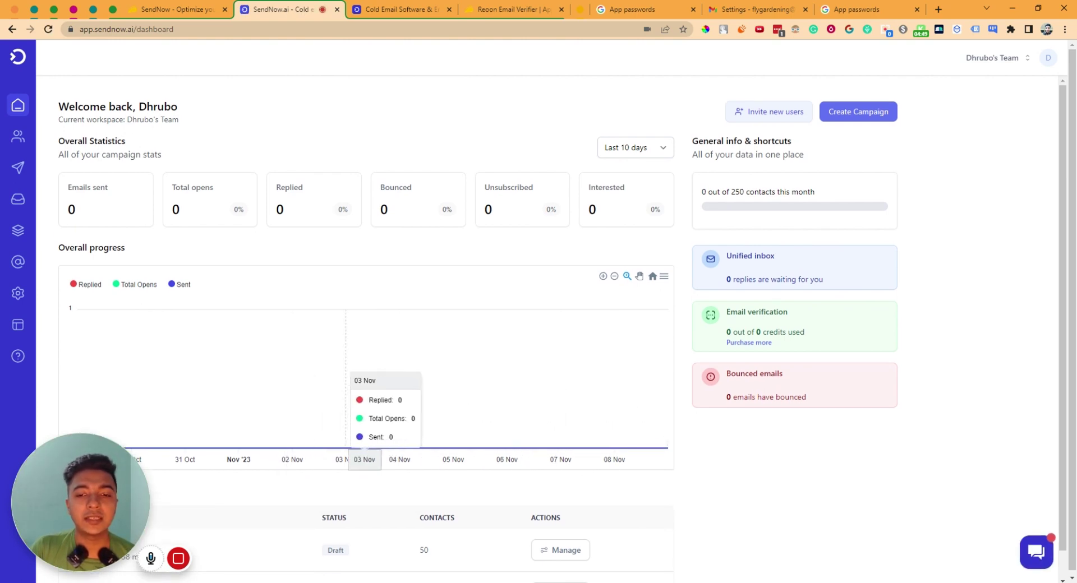
{"action": "scroll", "coordinate": [347, 393], "scroll_direction": "down", "scroll_amount": 2}
{"action": "scroll", "coordinate": [348, 393], "scroll_direction": "up", "scroll_amount": 2}
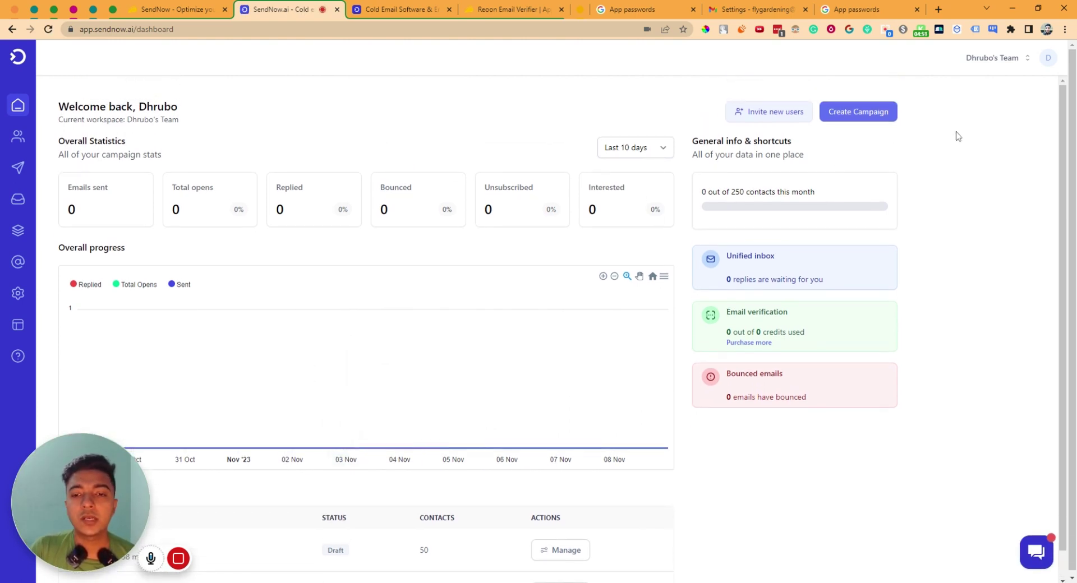
{"action": "left_click", "coordinate": [840, 118]}
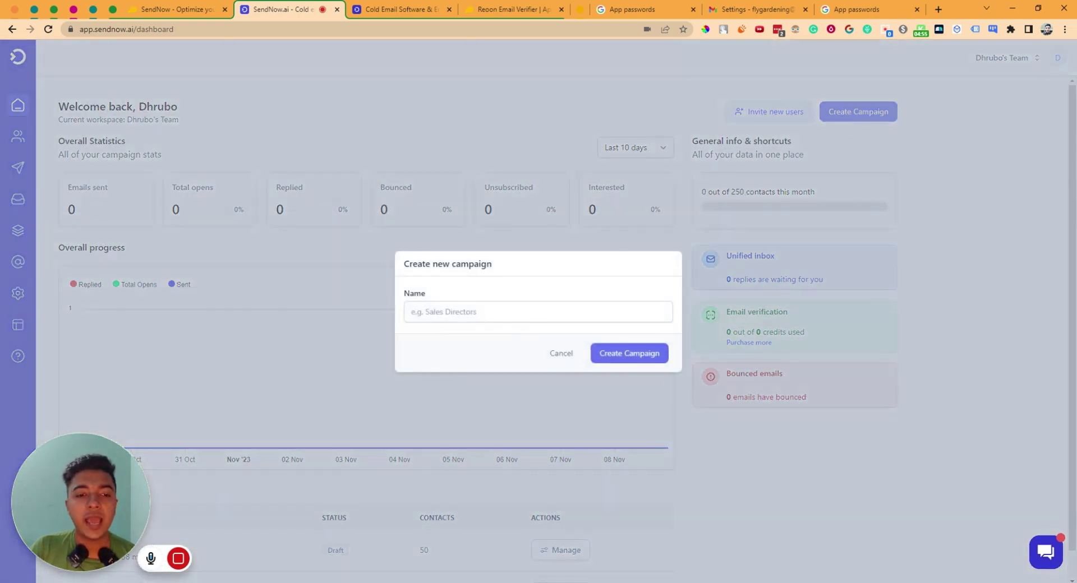
{"action": "left_click", "coordinate": [538, 312]}
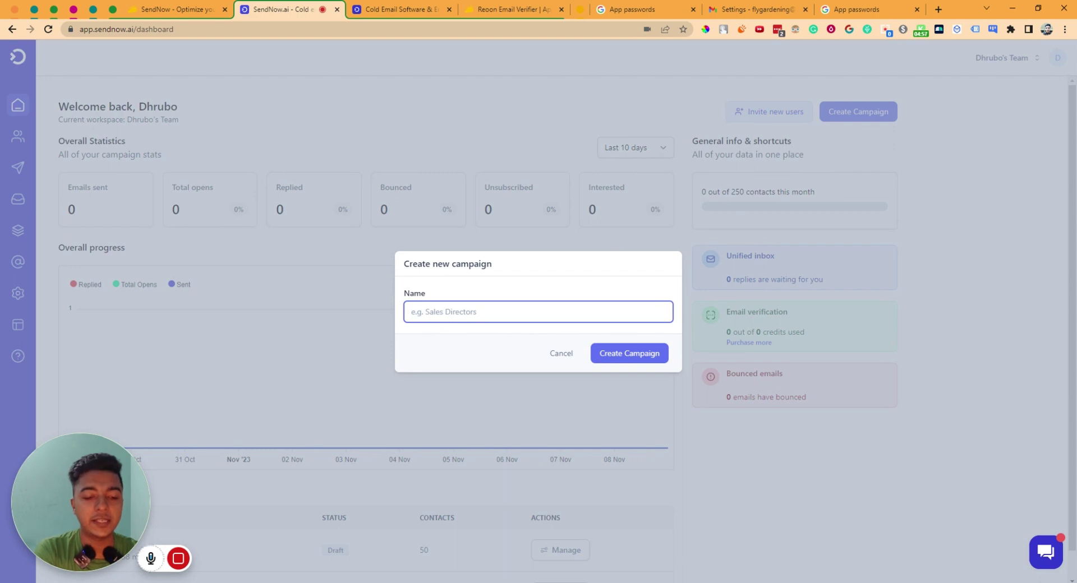
{"action": "type", "text": "VidCamp1"}
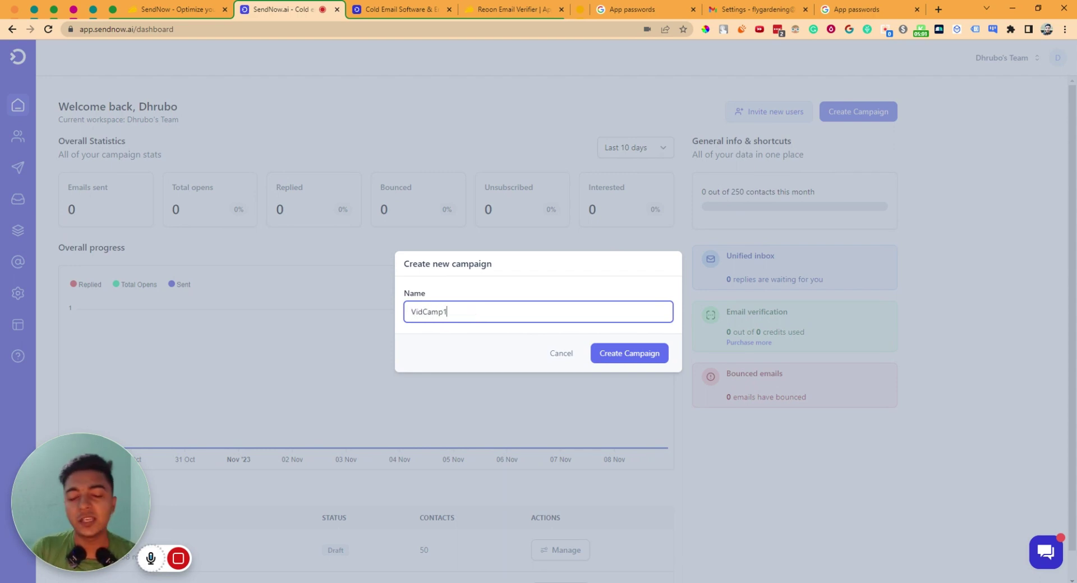
{"action": "left_click", "coordinate": [629, 361]}
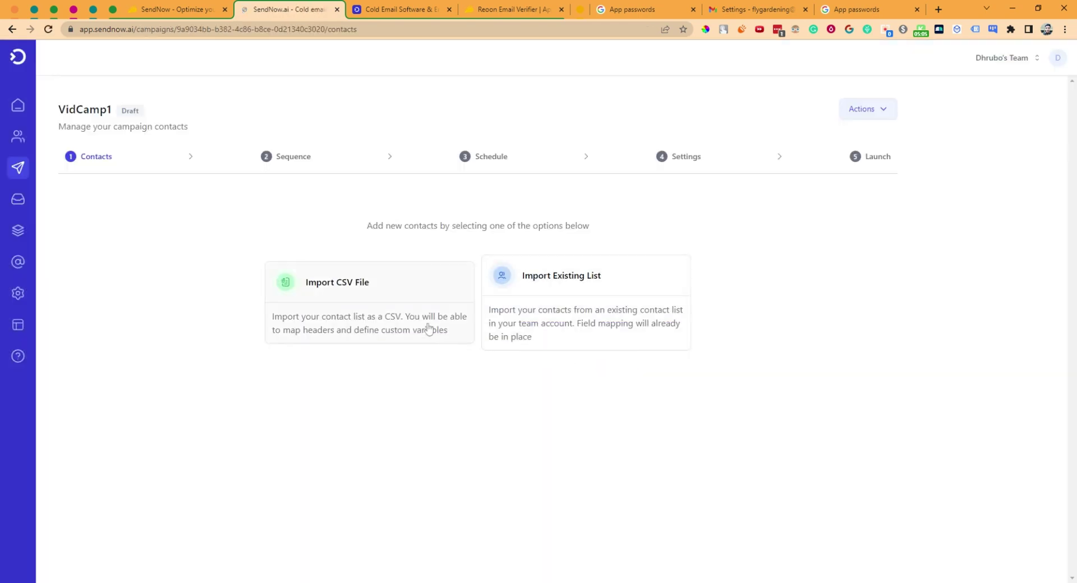
Check the CSV import option, and add the existing contact list "List1" to the VidCamp1 campaign.
{"action": "left_click", "coordinate": [330, 289]}
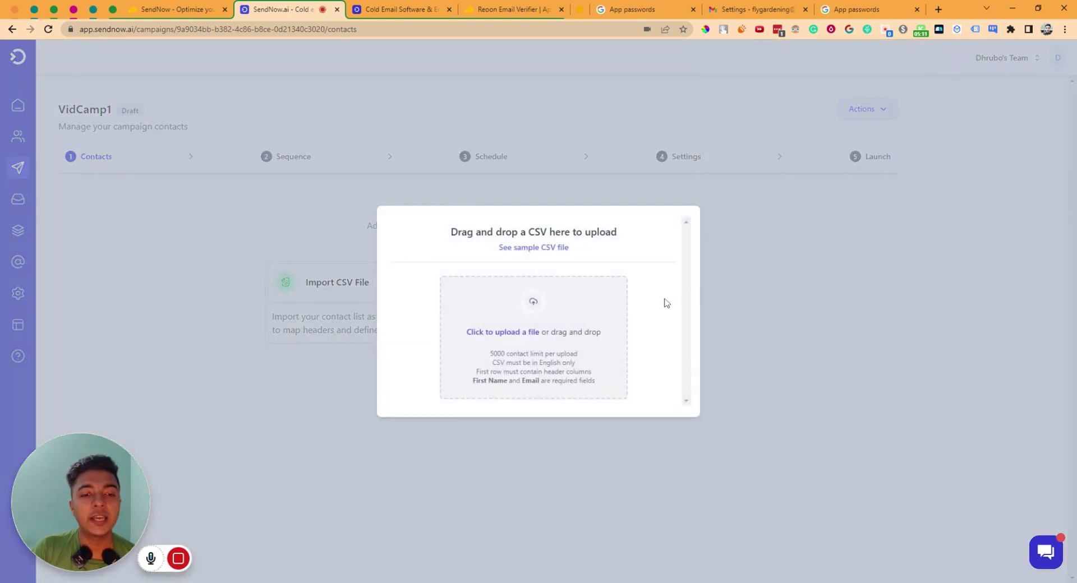
{"action": "left_click", "coordinate": [742, 275]}
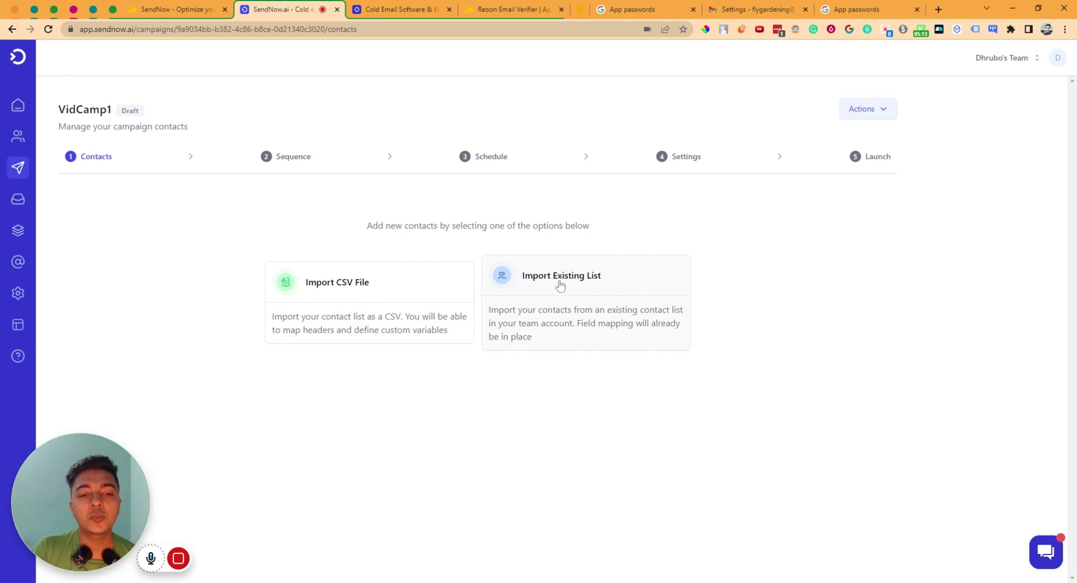
{"action": "left_click", "coordinate": [560, 285]}
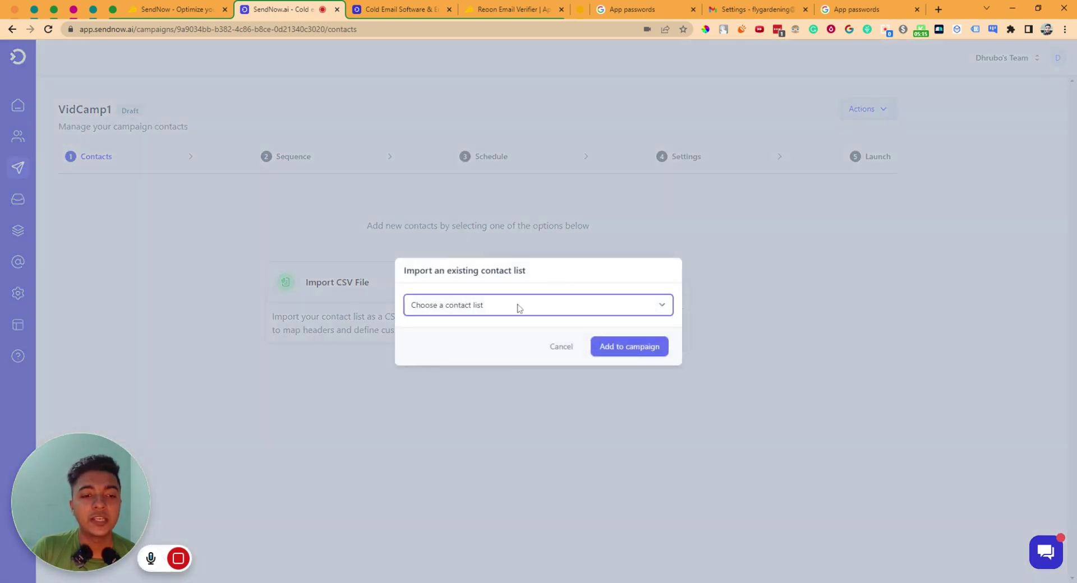
{"action": "left_click", "coordinate": [479, 343]}
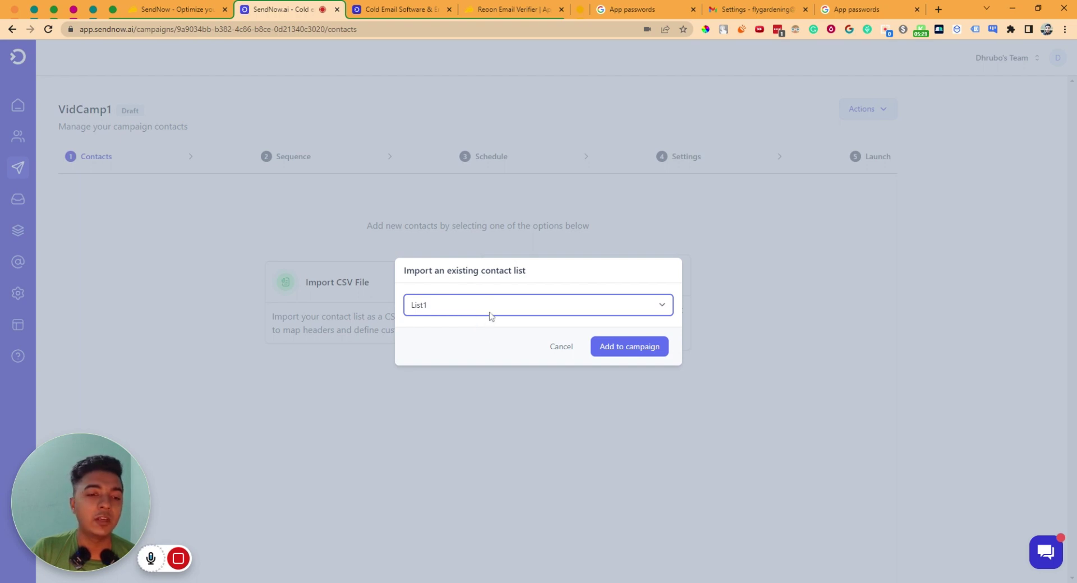
{"action": "left_click", "coordinate": [637, 349]}
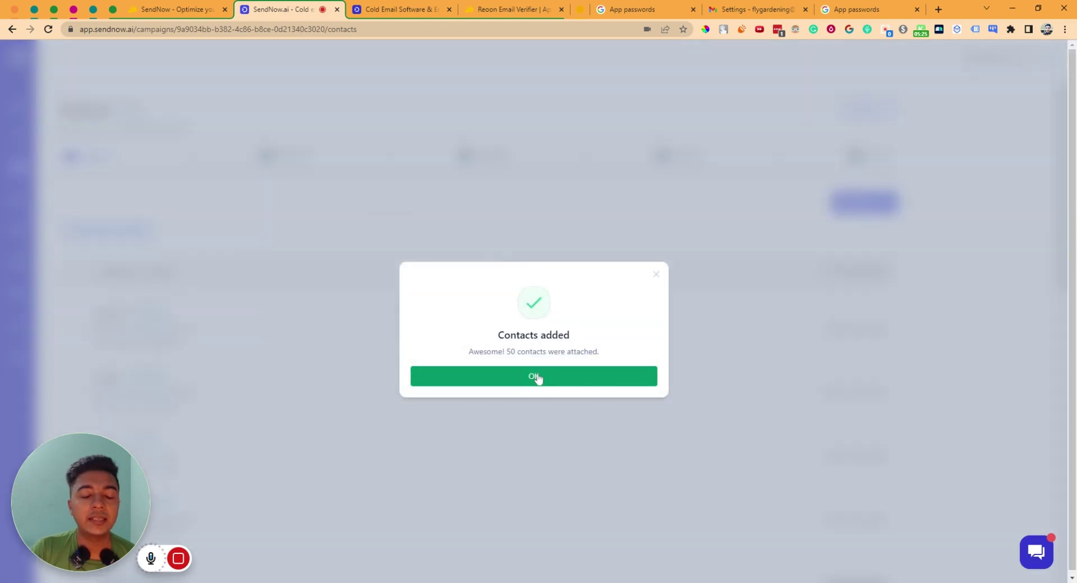
{"action": "left_click", "coordinate": [536, 378]}
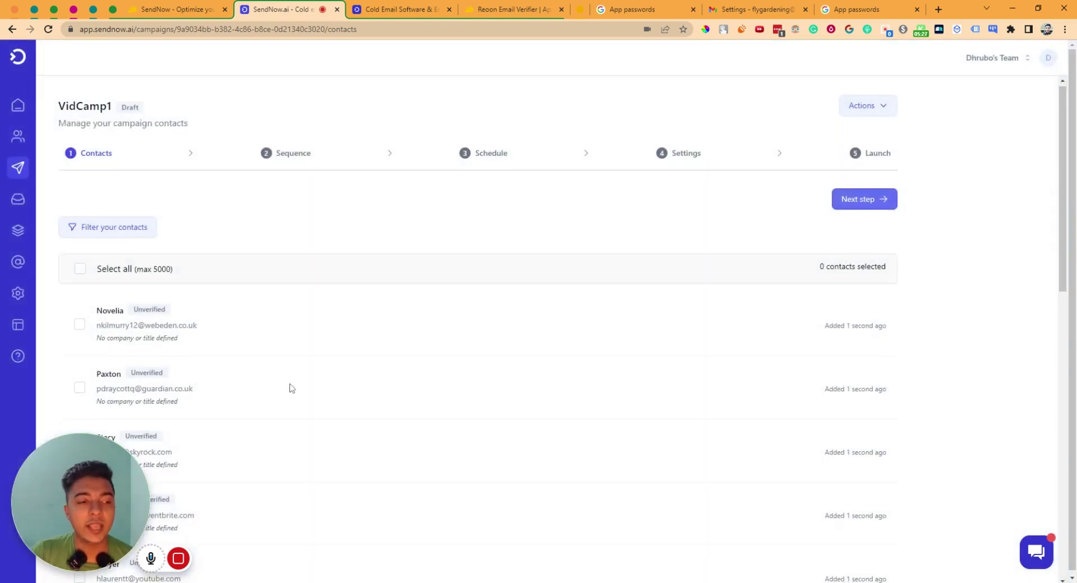
Look over the contacts added to the VidCamp1 campaign and continue to the Sequence stage.
{"action": "scroll", "coordinate": [289, 384], "scroll_direction": "down", "scroll_amount": 4}
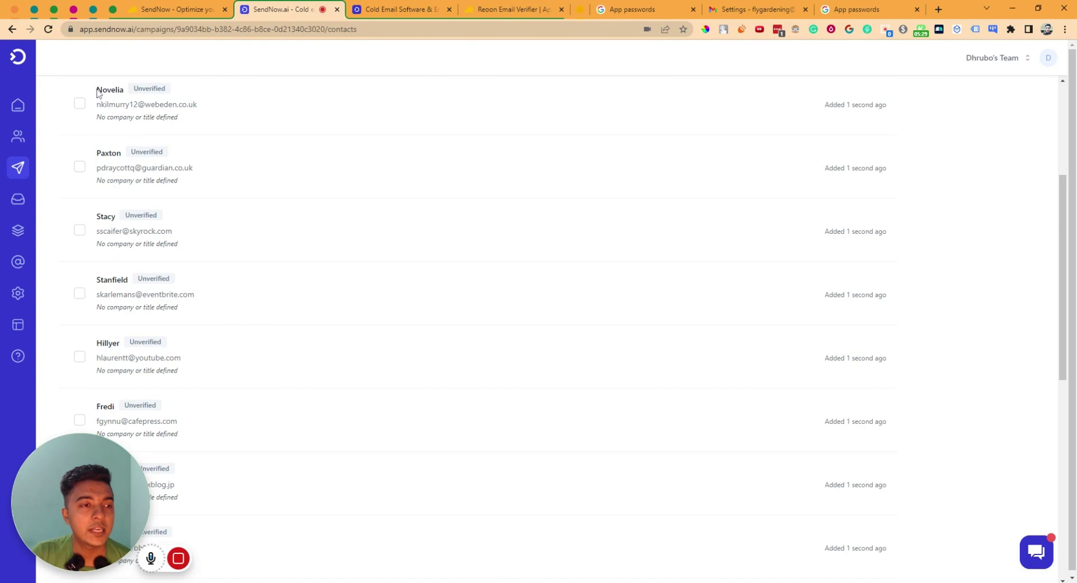
{"action": "left_click_drag", "start_coordinate": [97, 91], "coordinate": [120, 91]}
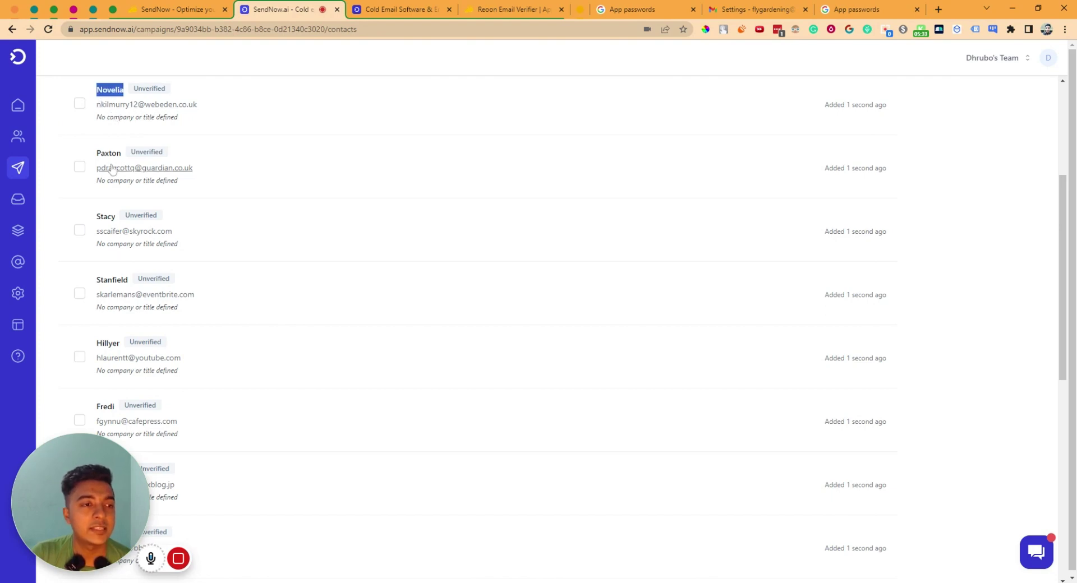
{"action": "scroll", "coordinate": [127, 308], "scroll_direction": "down", "scroll_amount": 5}
{"action": "scroll", "coordinate": [234, 293], "scroll_direction": "up", "scroll_amount": 9}
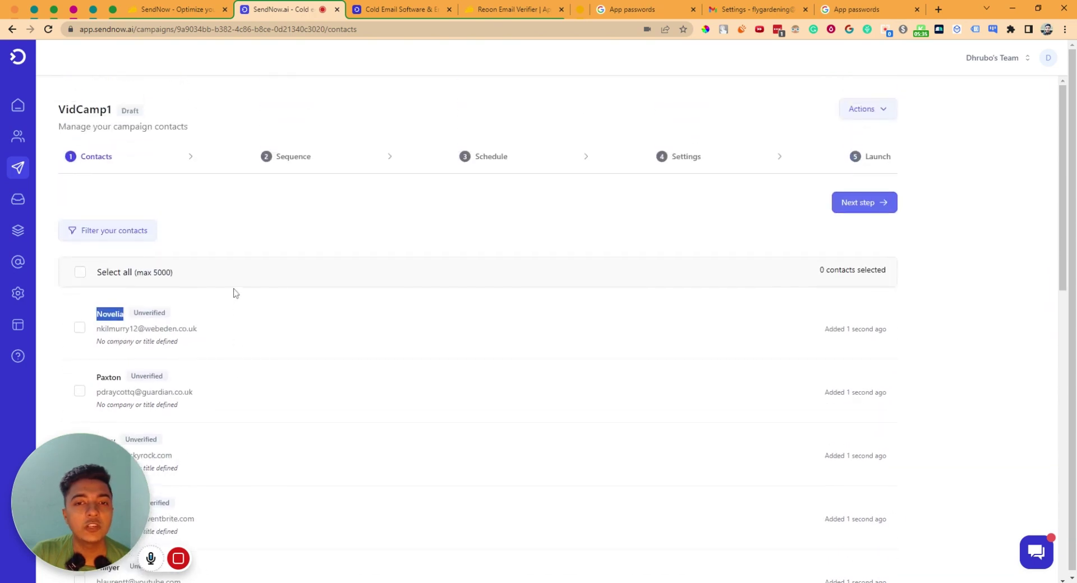
{"action": "left_click", "coordinate": [868, 211]}
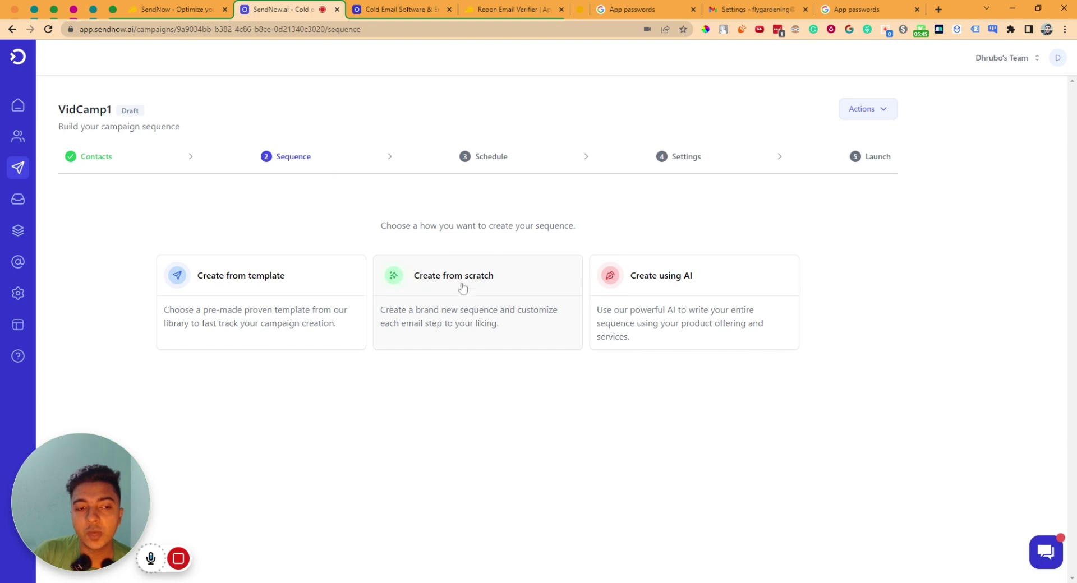
Check the option for creating the sequence from a template and close it without choosing one.
{"action": "left_click", "coordinate": [232, 276]}
{"action": "left_click", "coordinate": [824, 332]}
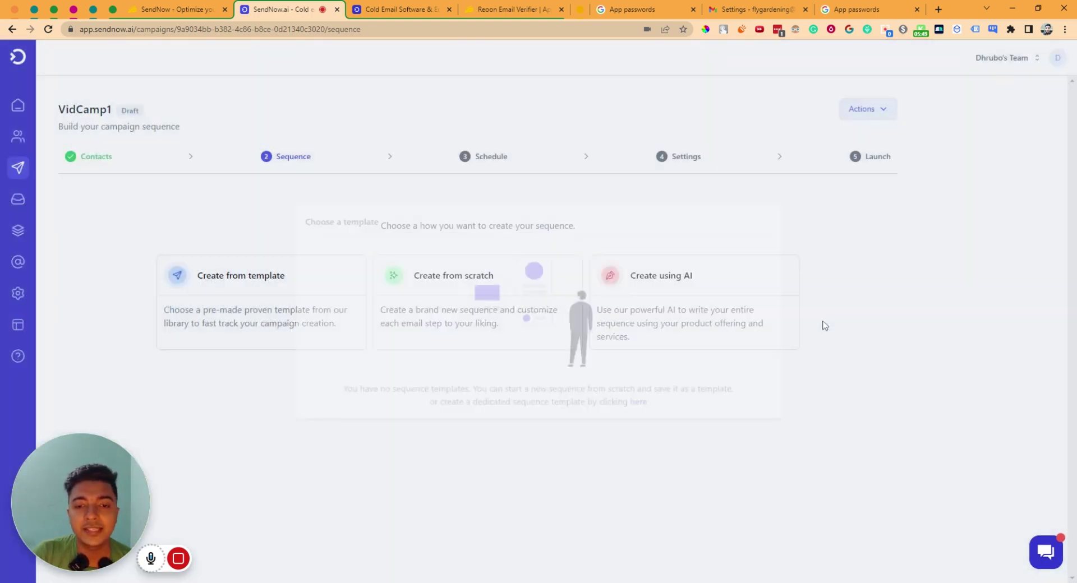
{"action": "left_click", "coordinate": [346, 287]}
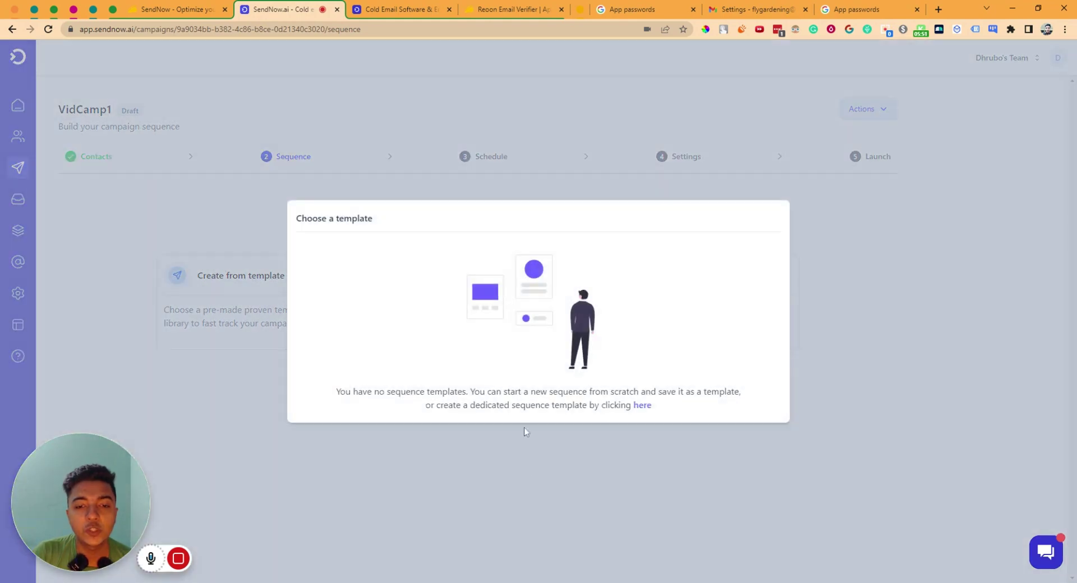
{"action": "left_click", "coordinate": [897, 368]}
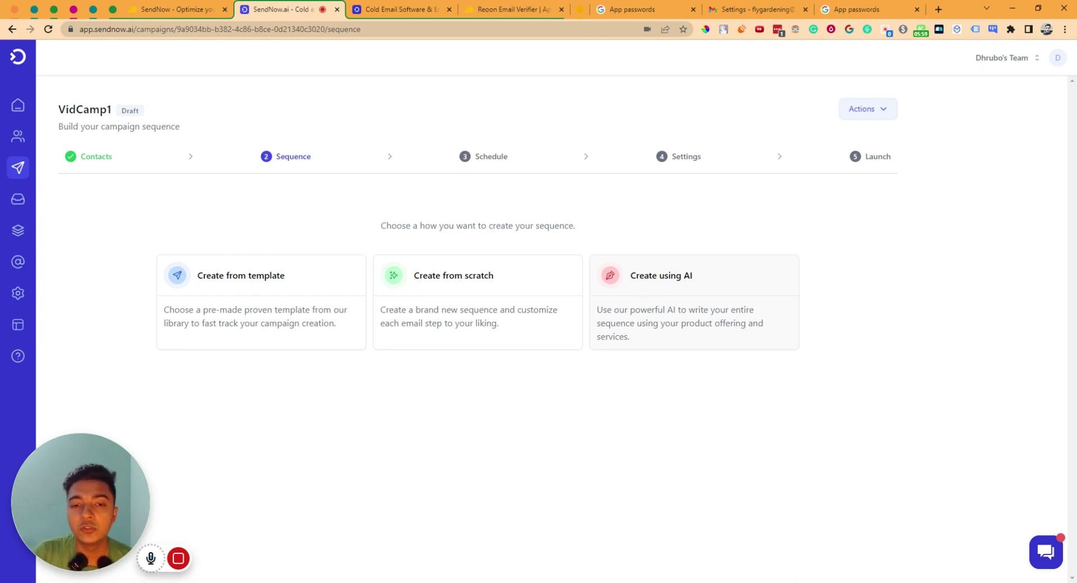
Create the sequence using AI, inserting "good" before "relationships" in the product offering text, and have the sequence written.
{"action": "left_click", "coordinate": [652, 286]}
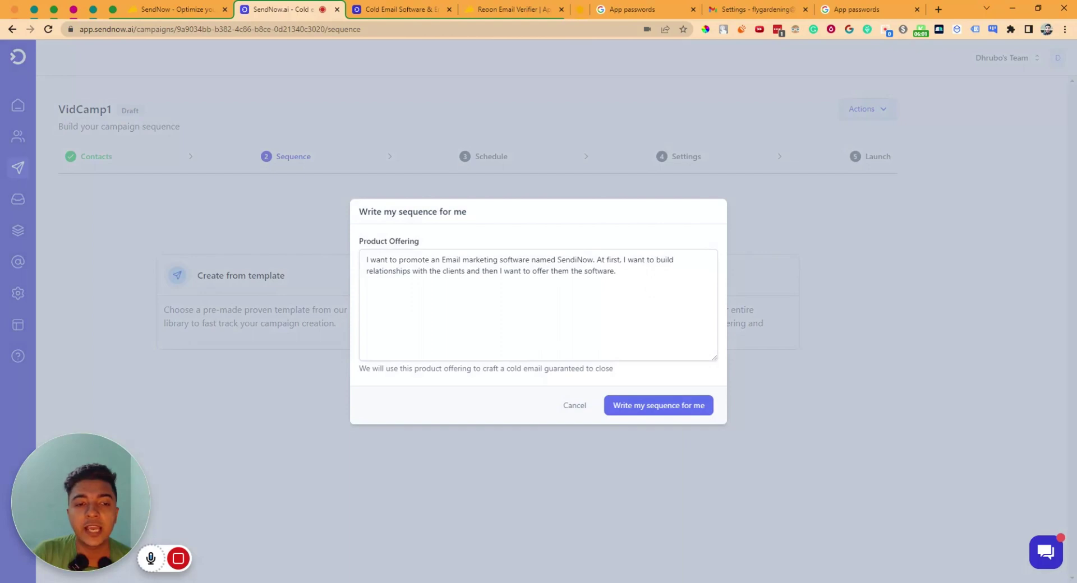
{"action": "left_click", "coordinate": [403, 271]}
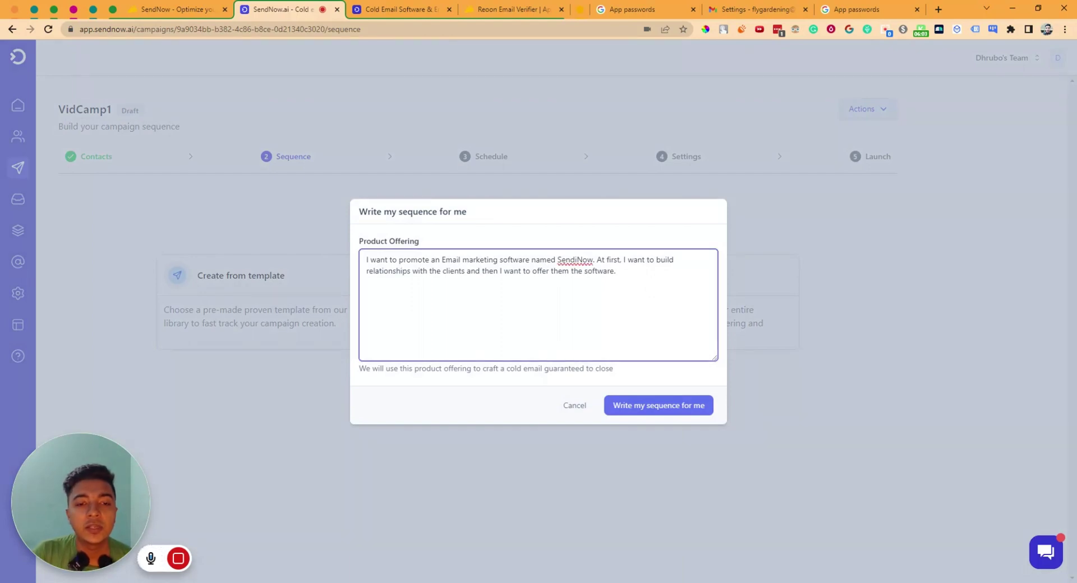
{"action": "left_click_drag", "start_coordinate": [366, 260], "coordinate": [615, 271]}
{"action": "double_click", "coordinate": [574, 260]}
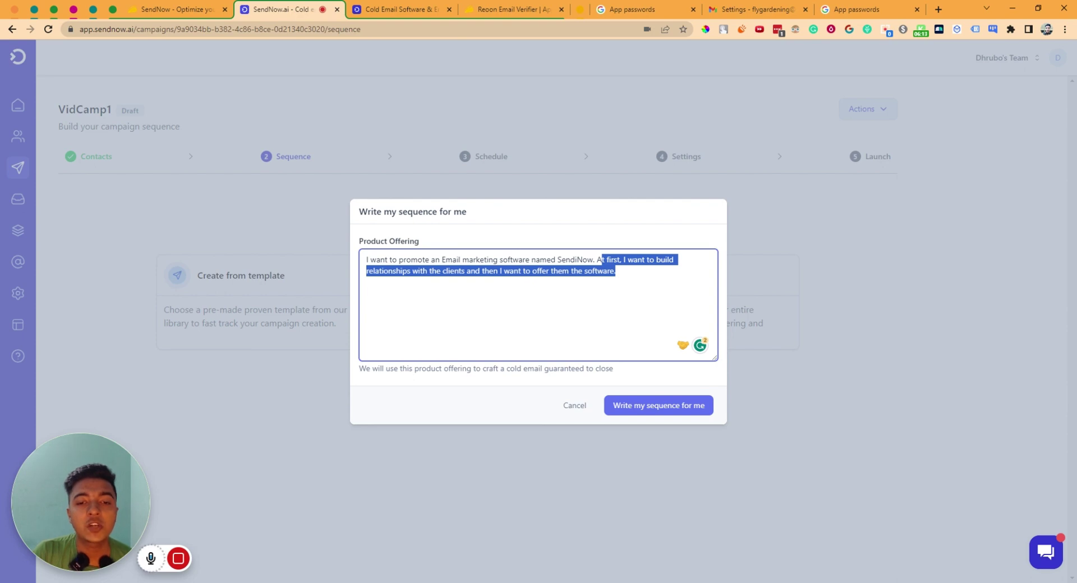
{"action": "left_click", "coordinate": [676, 259]}
{"action": "type", "text": "good"}
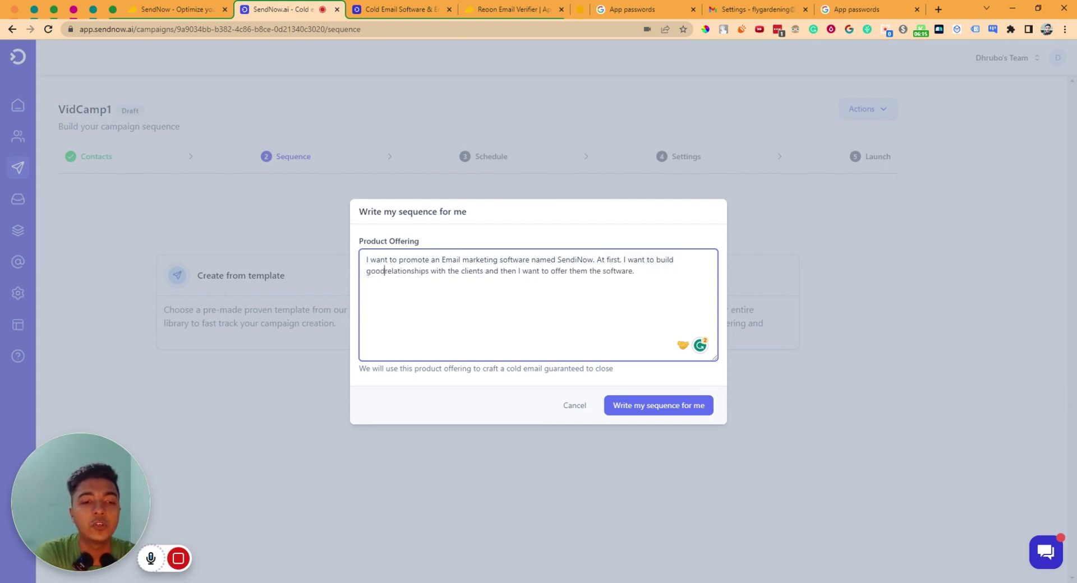
{"action": "left_click_drag", "start_coordinate": [459, 271], "coordinate": [616, 271]}
{"action": "left_click", "coordinate": [616, 270]}
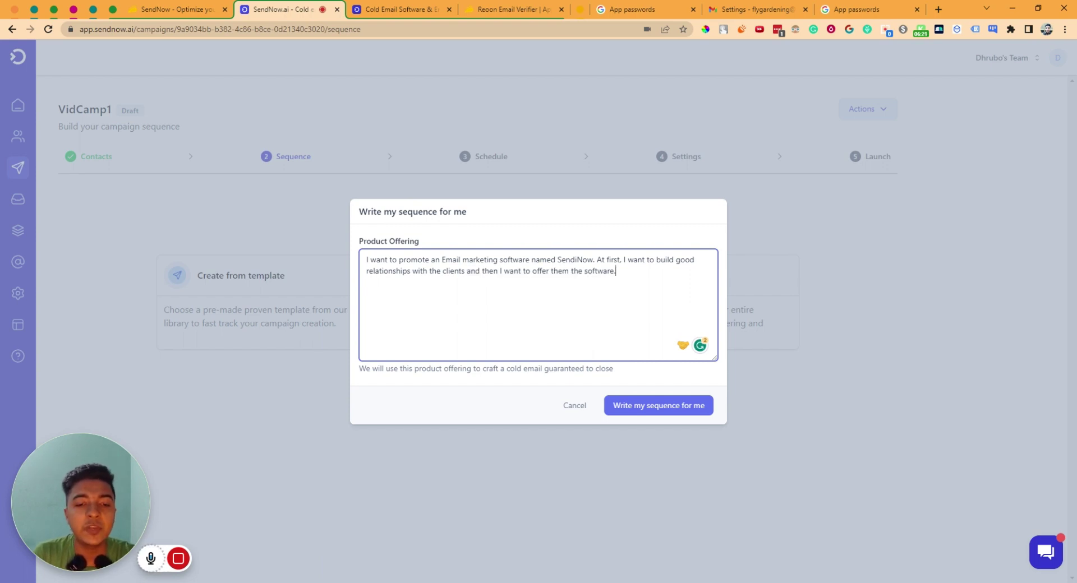
{"action": "left_click", "coordinate": [651, 412]}
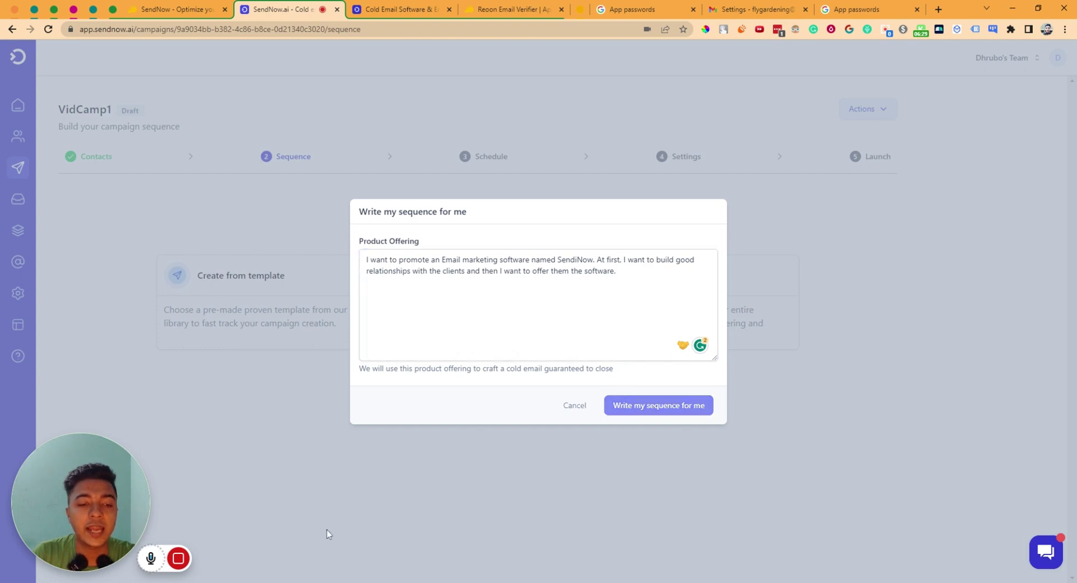
{"action": "mouse_move", "coordinate": [235, 560]}
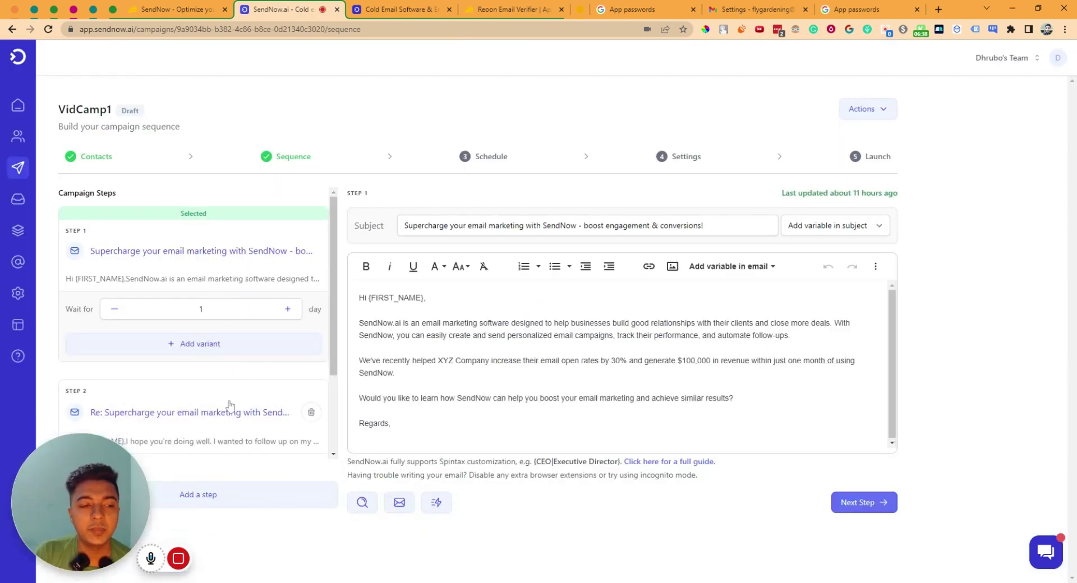
Add another email step after the generated ones in the sequence and return to the step 1 email.
{"action": "mouse_move", "coordinate": [116, 507]}
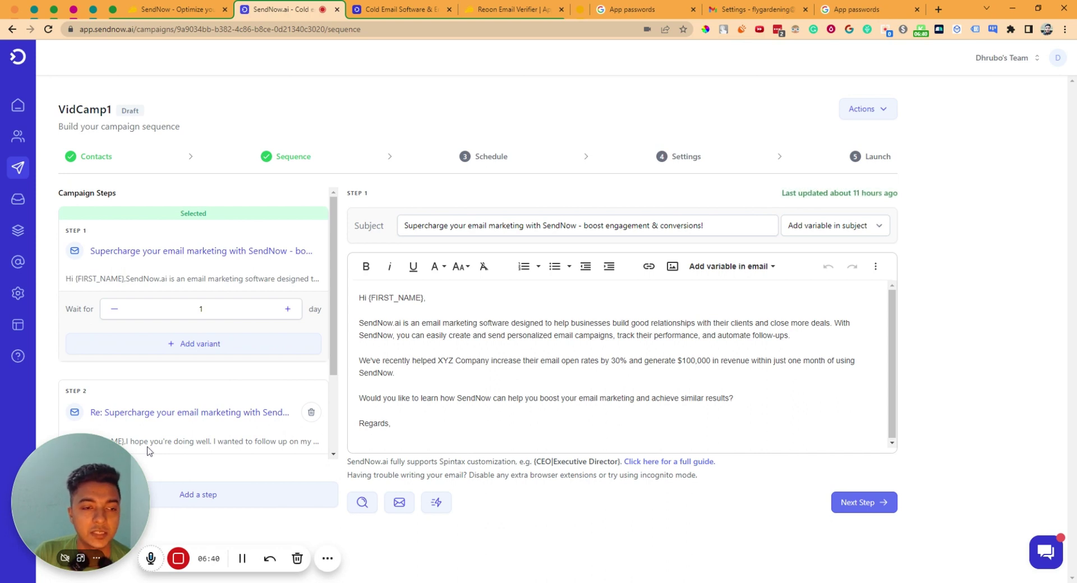
{"action": "scroll", "coordinate": [168, 252], "scroll_direction": "down", "scroll_amount": 2}
{"action": "scroll", "coordinate": [75, 226], "scroll_direction": "up", "scroll_amount": 2}
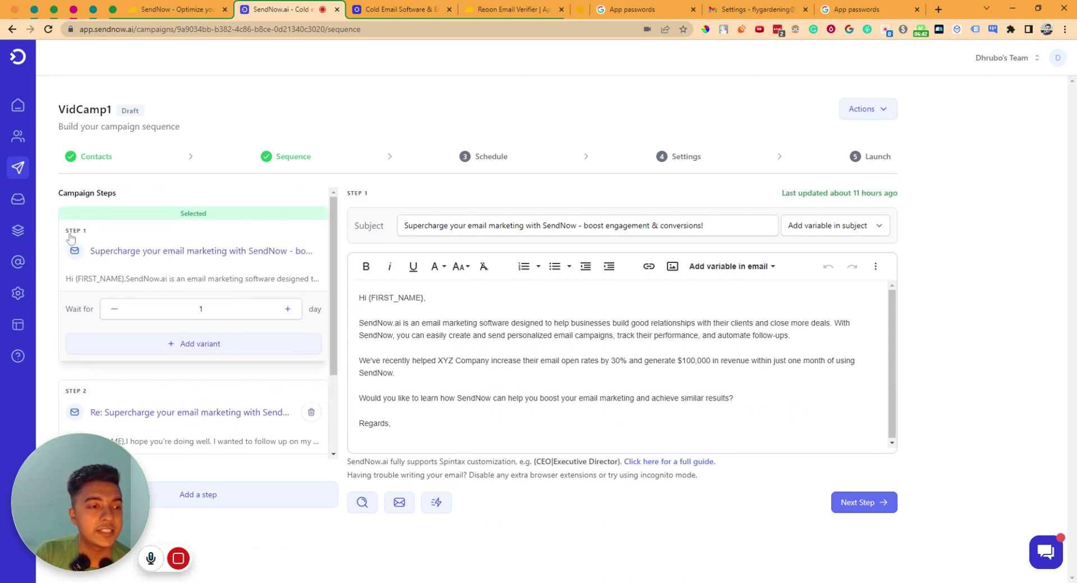
{"action": "scroll", "coordinate": [123, 367], "scroll_direction": "down", "scroll_amount": 2}
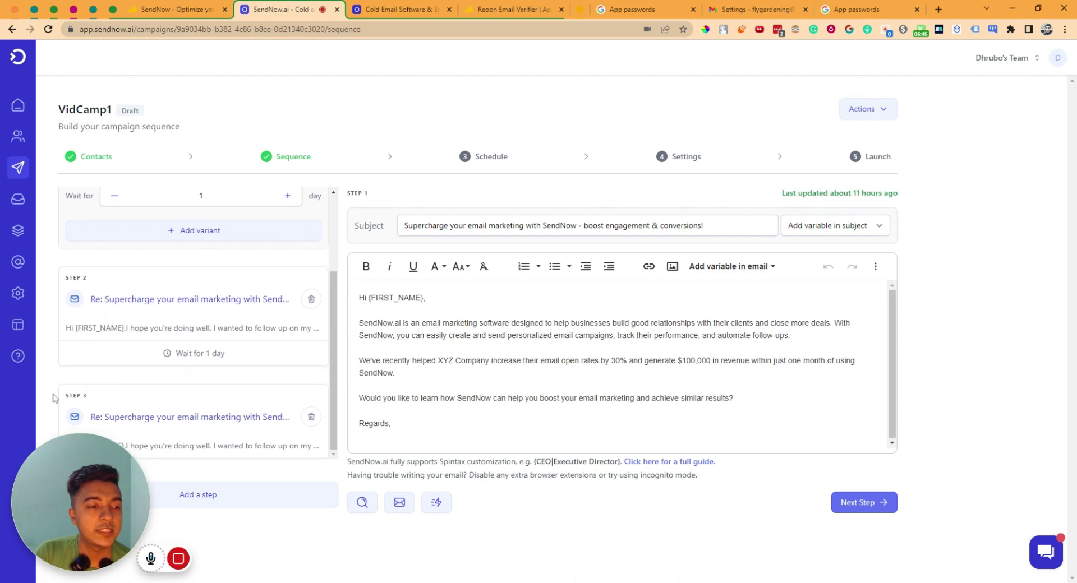
{"action": "scroll", "coordinate": [247, 414], "scroll_direction": "up", "scroll_amount": 2}
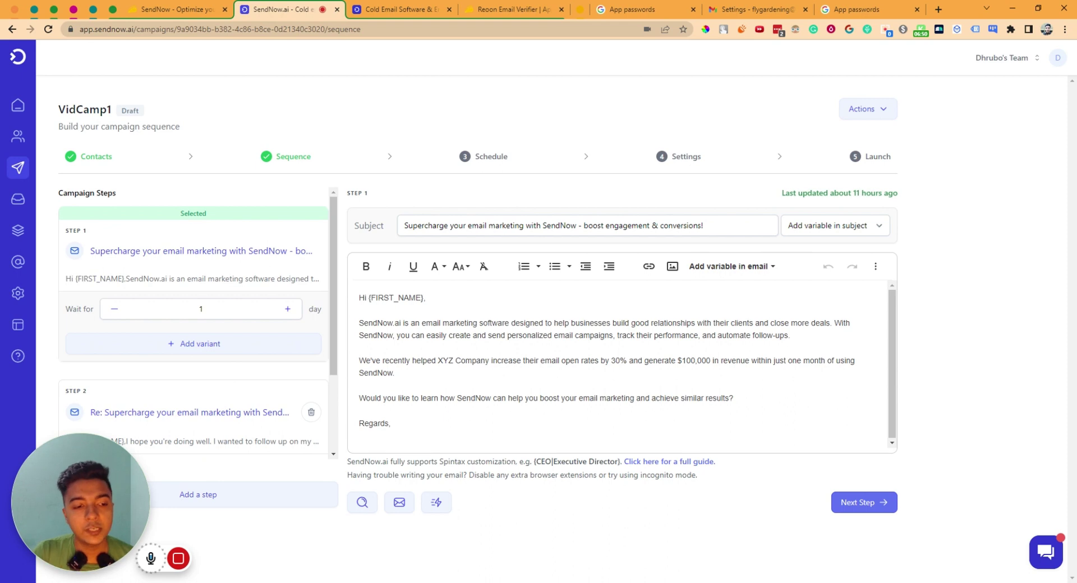
{"action": "left_click", "coordinate": [216, 499]}
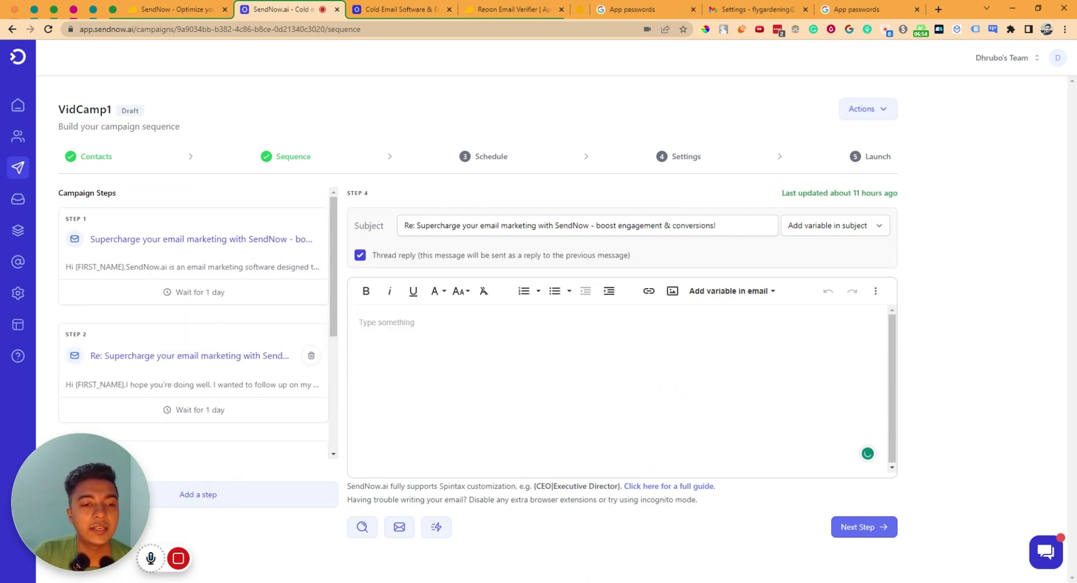
{"action": "left_click", "coordinate": [608, 227]}
{"action": "key", "text": "Tab"}
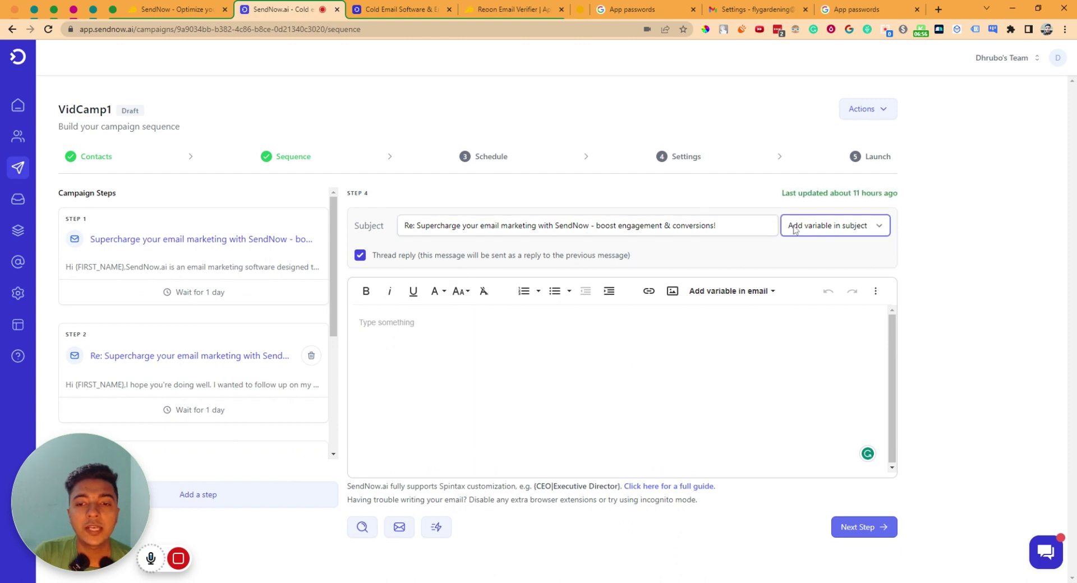
{"action": "left_click", "coordinate": [154, 237]}
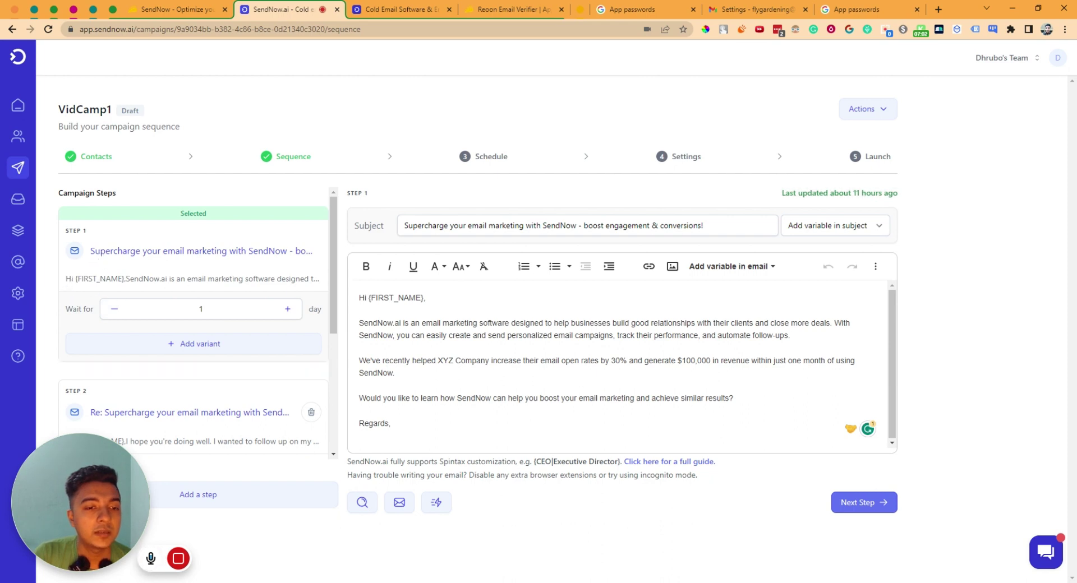
Try appending the First Name and Last Name variables to the step 1 subject, and remove both from it.
{"action": "left_click_drag", "start_coordinate": [405, 226], "coordinate": [703, 225]}
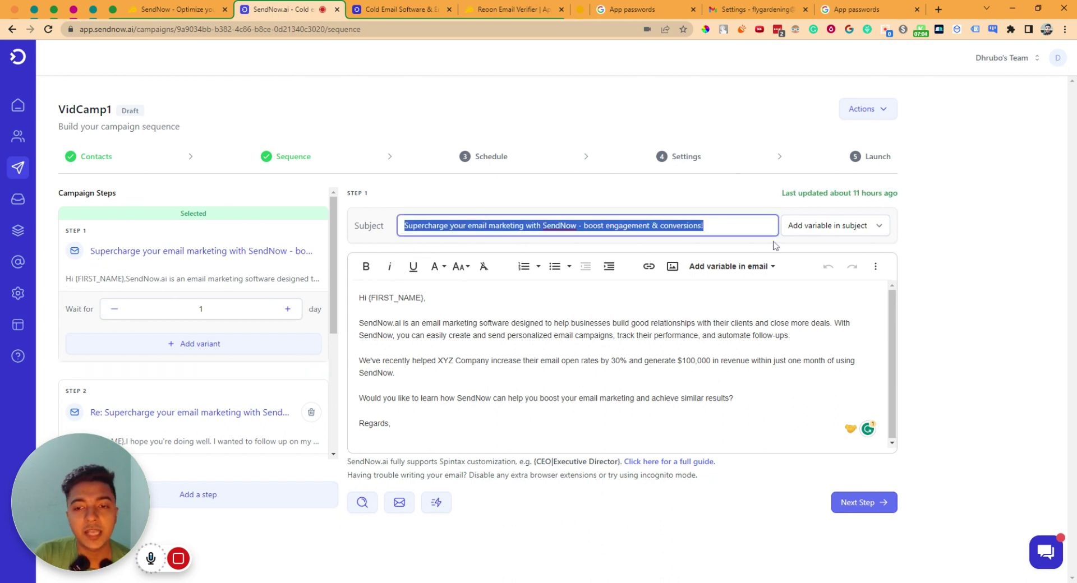
{"action": "left_click", "coordinate": [826, 231]}
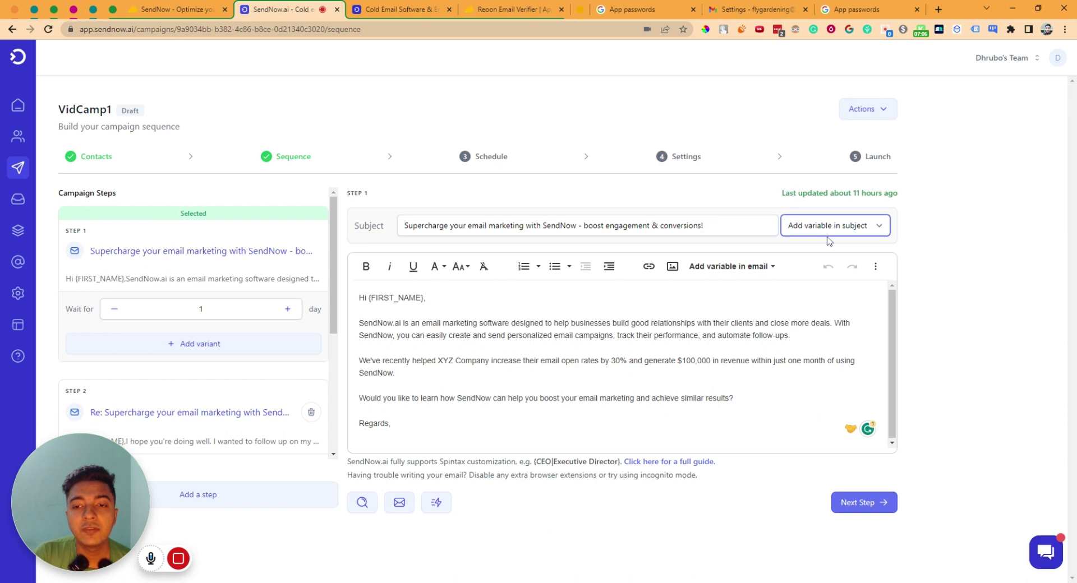
{"action": "key", "text": "Down"}
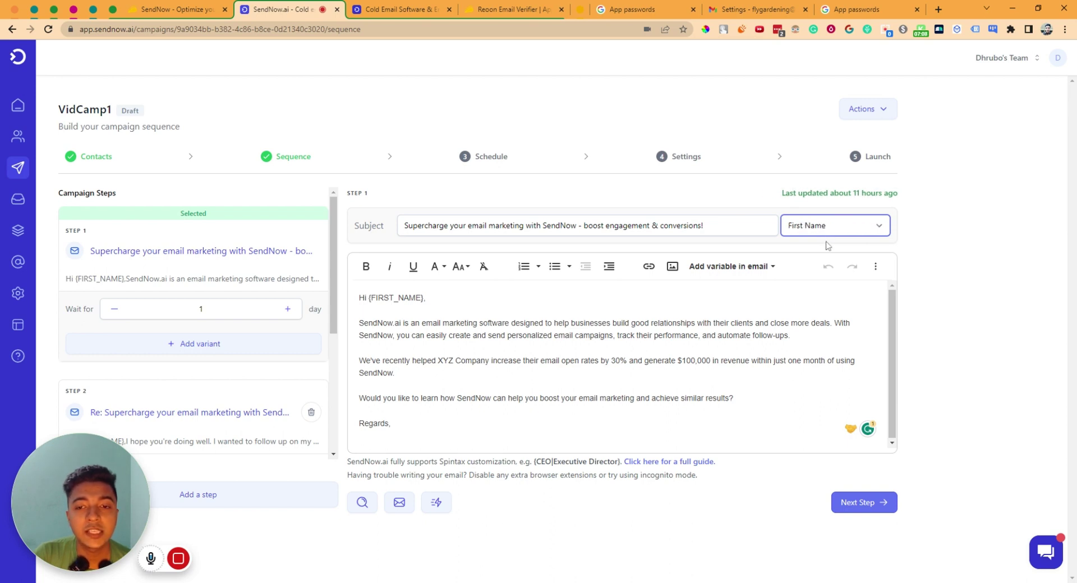
{"action": "key", "text": "Return"}
{"action": "key", "text": "Down"}
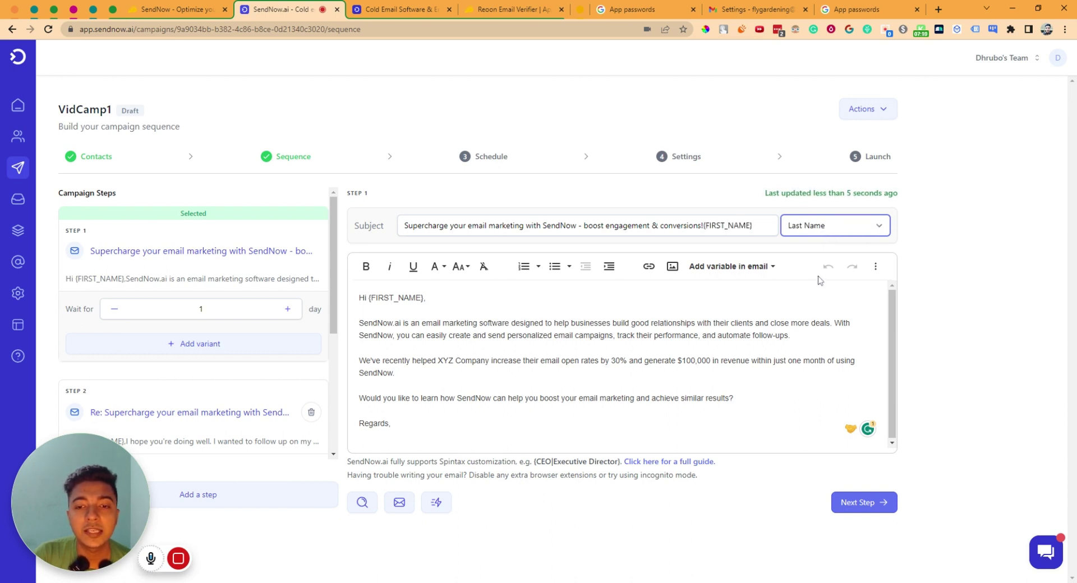
{"action": "key", "text": "Return"}
{"action": "left_click_drag", "start_coordinate": [709, 226], "coordinate": [771, 226]}
{"action": "left_click", "coordinate": [770, 226]}
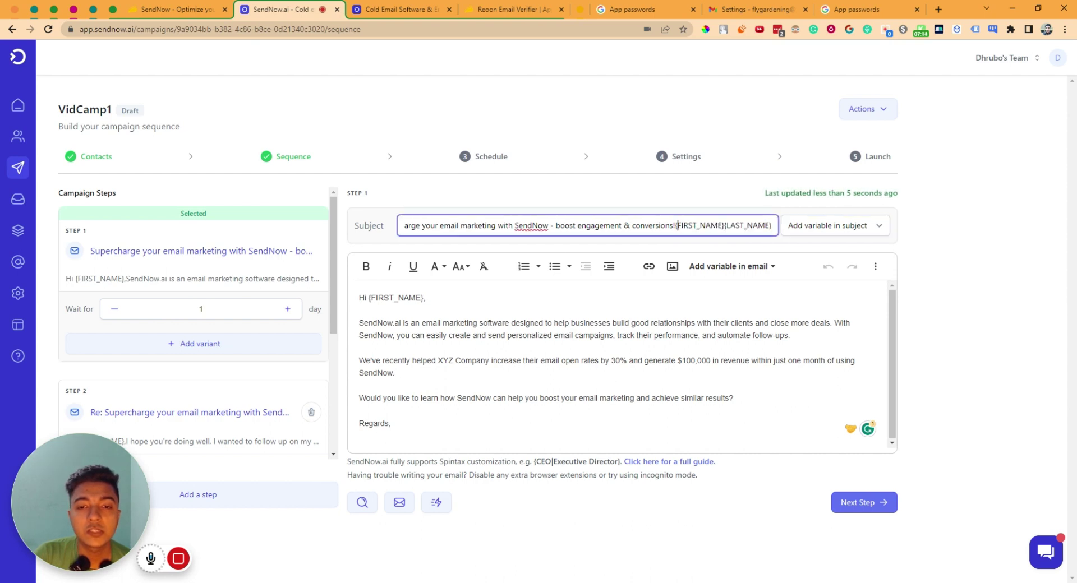
{"action": "left_click_drag", "start_coordinate": [675, 226], "coordinate": [783, 234]}
{"action": "key", "text": "BackSpace"}
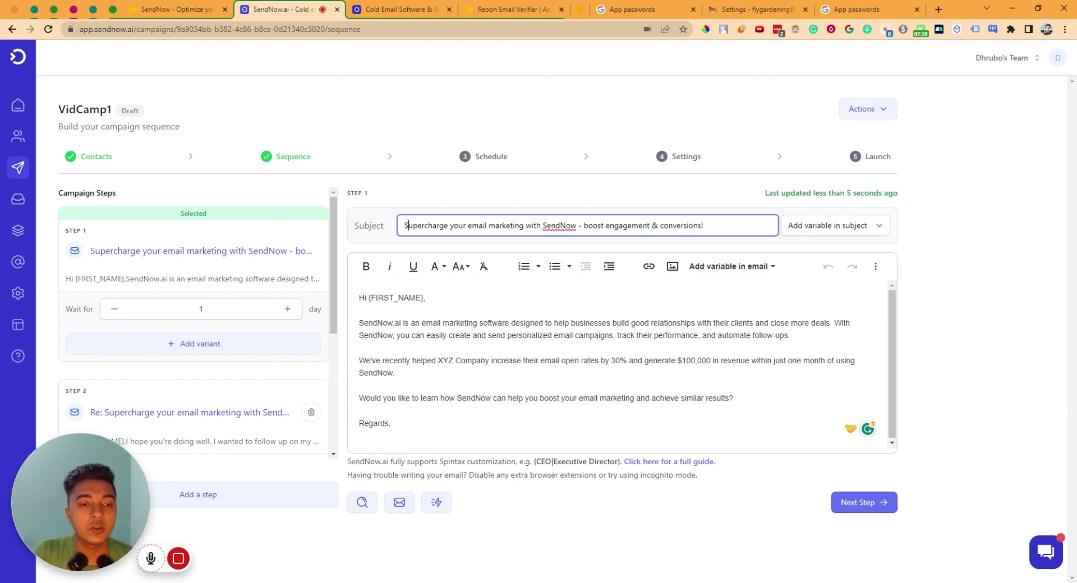
Start the step 1 subject with "Hello {FIRST_NAME},", using the First Name variable moved from the end of the subject.
{"action": "type", "text": "Hello"}
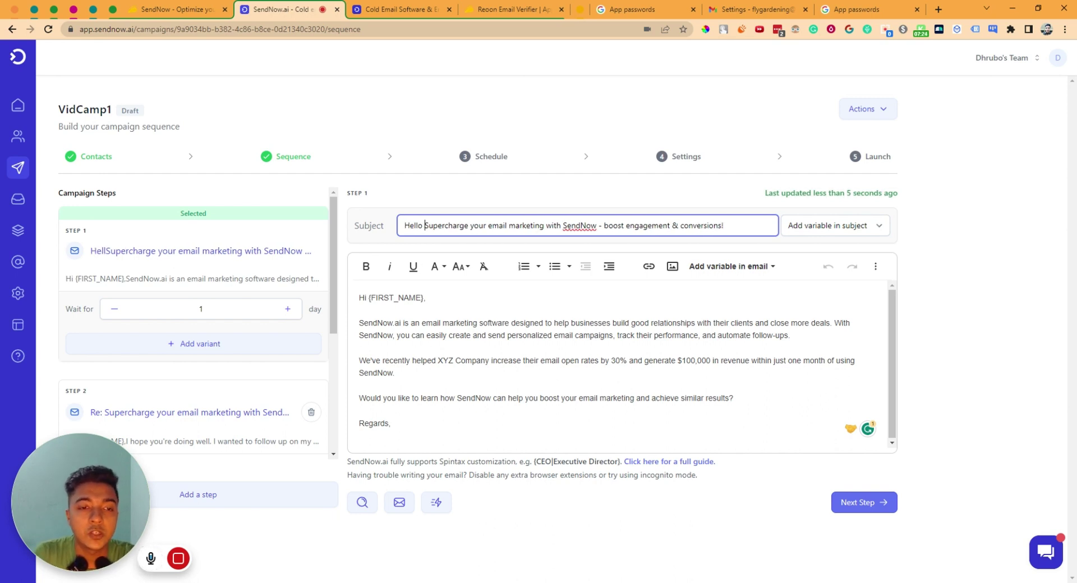
{"action": "left_click", "coordinate": [811, 230]}
{"action": "left_click", "coordinate": [811, 249]}
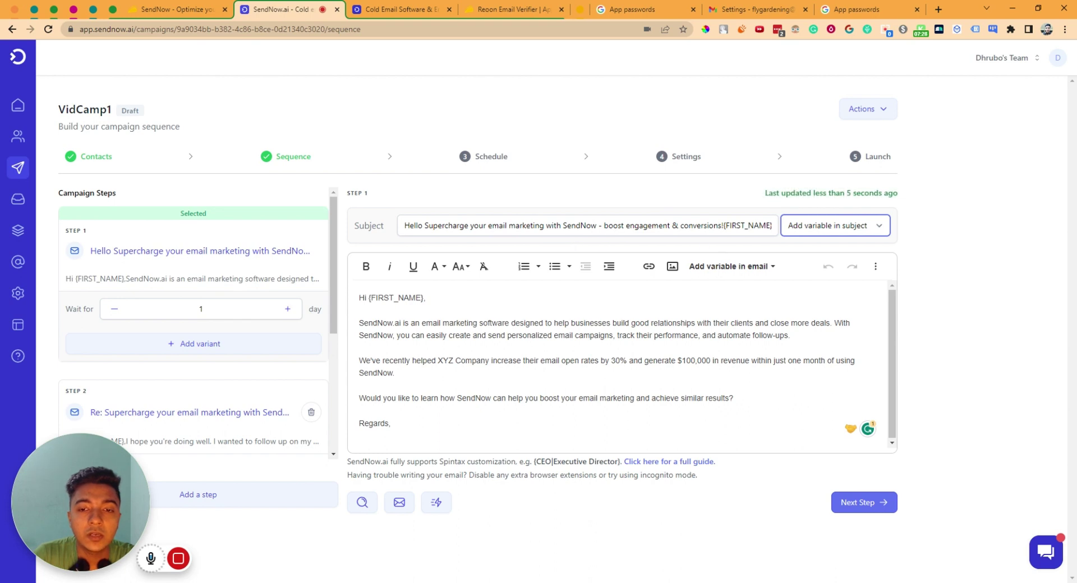
{"action": "left_click_drag", "start_coordinate": [722, 225], "coordinate": [772, 225]}
{"action": "key", "text": "ctrl+c"}
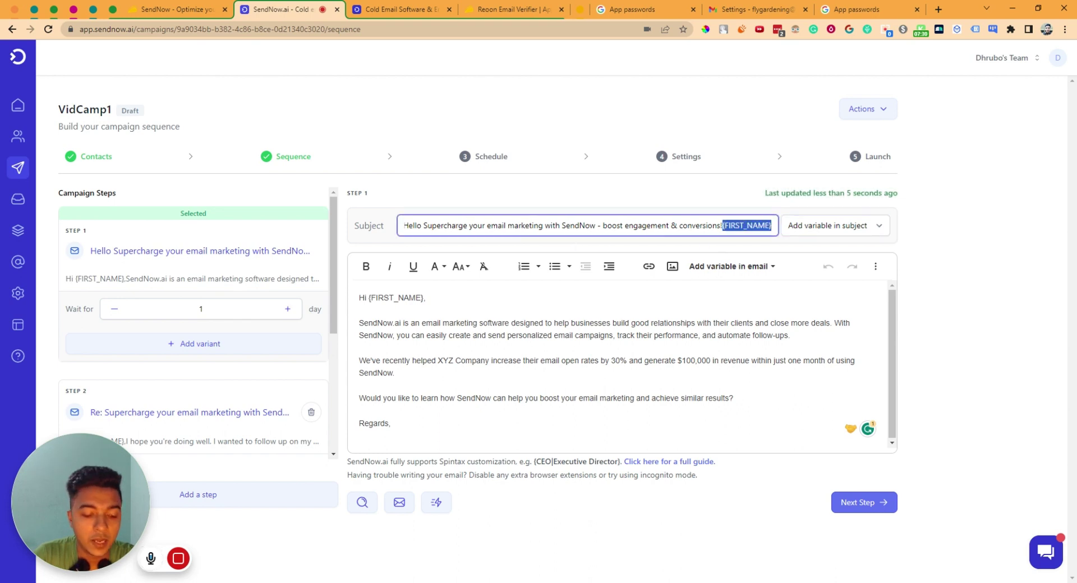
{"action": "key", "text": "BackSpace"}
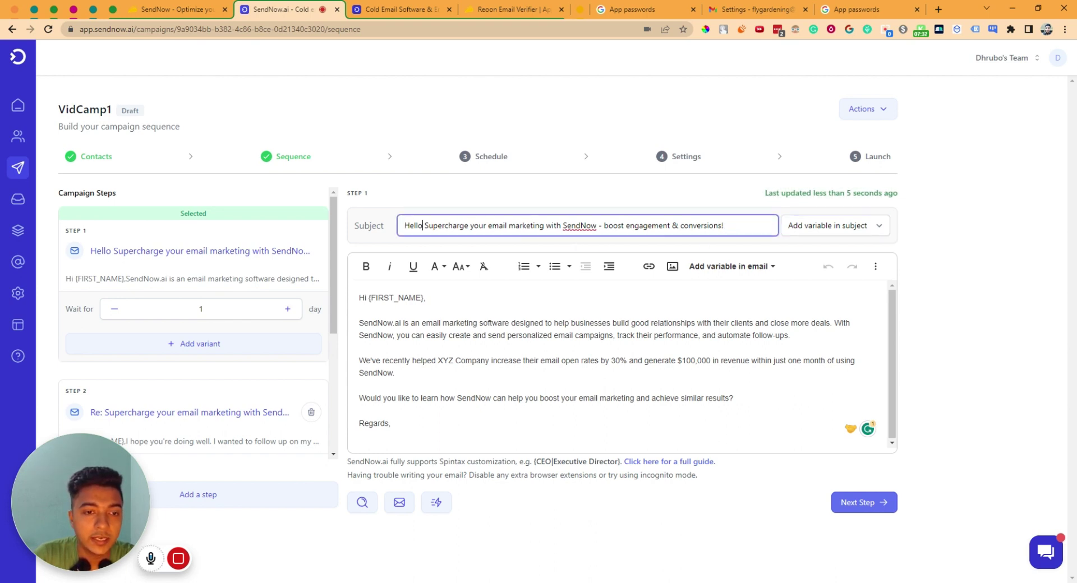
{"action": "key", "text": "ctrl+v"}
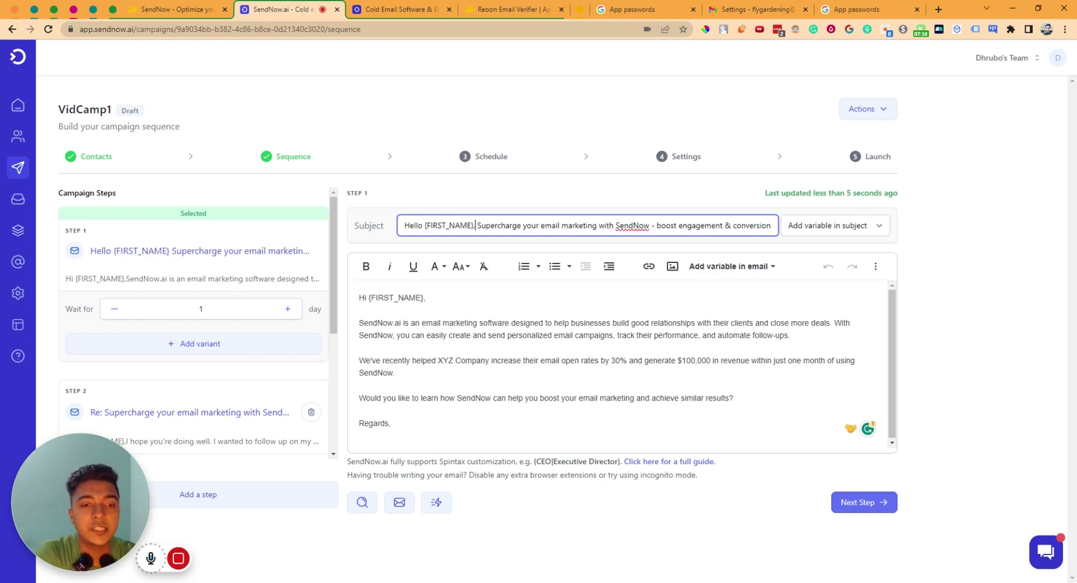
{"action": "type", "text": ","}
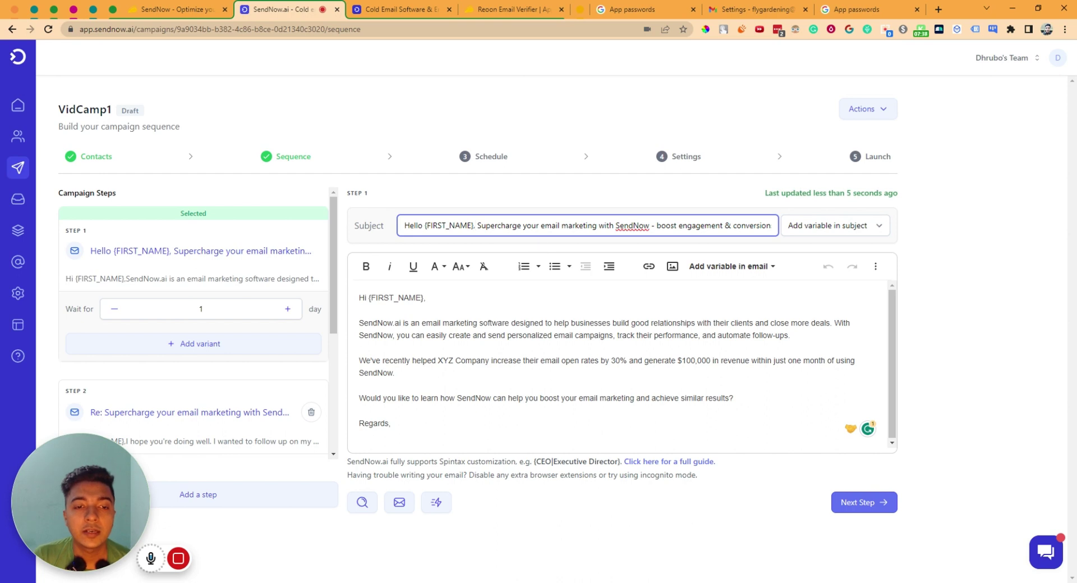
{"action": "left_click_drag", "start_coordinate": [477, 225], "coordinate": [661, 226]}
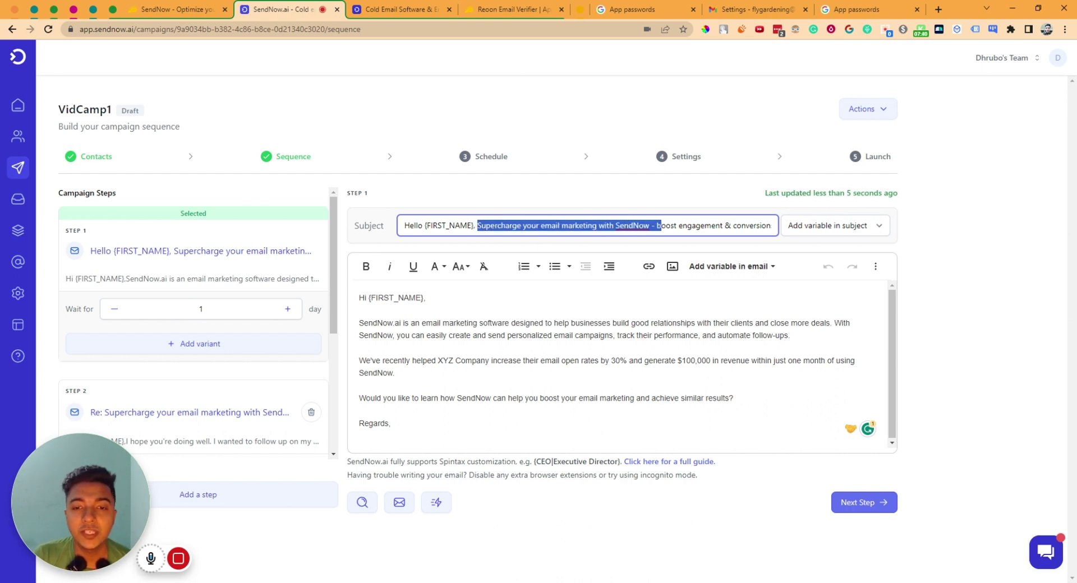
{"action": "left_click", "coordinate": [810, 232]}
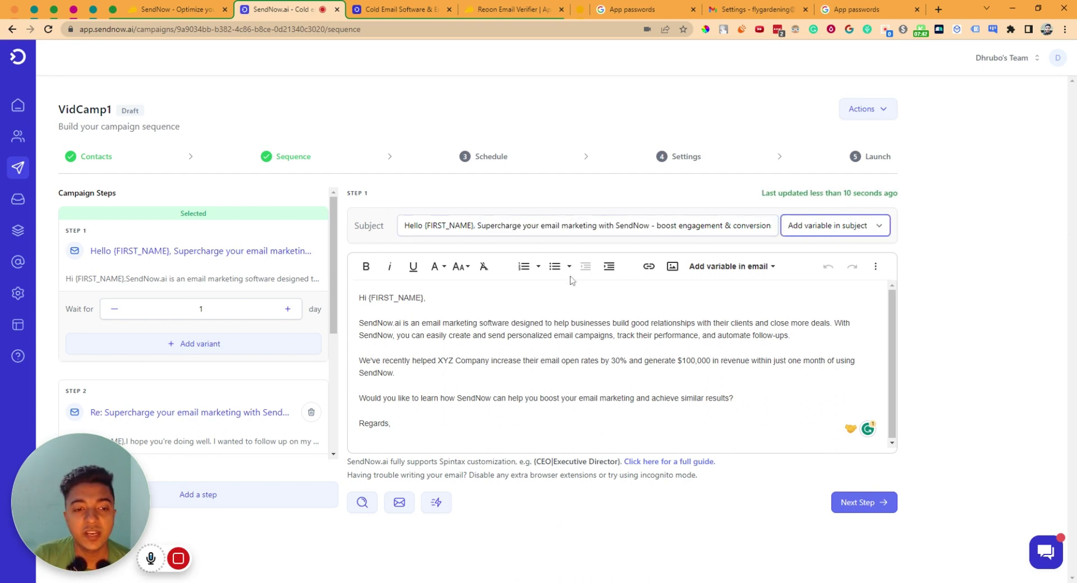
Look through the step 1 email text and the variables that can be inserted in its body.
{"action": "left_click_drag", "start_coordinate": [375, 298], "coordinate": [395, 373]}
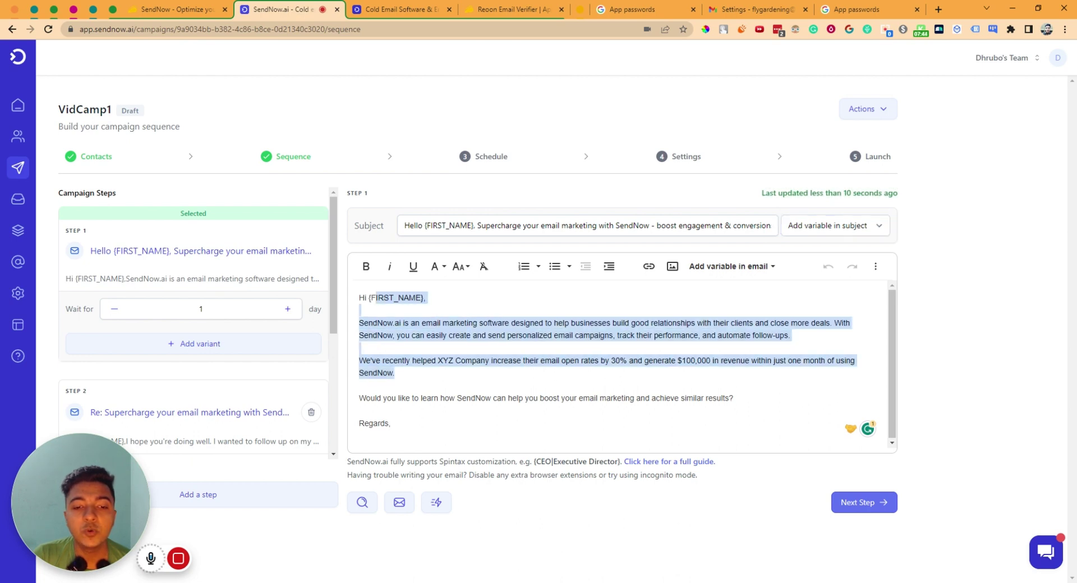
{"action": "left_click_drag", "start_coordinate": [368, 297], "coordinate": [461, 361]}
{"action": "left_click", "coordinate": [461, 361]}
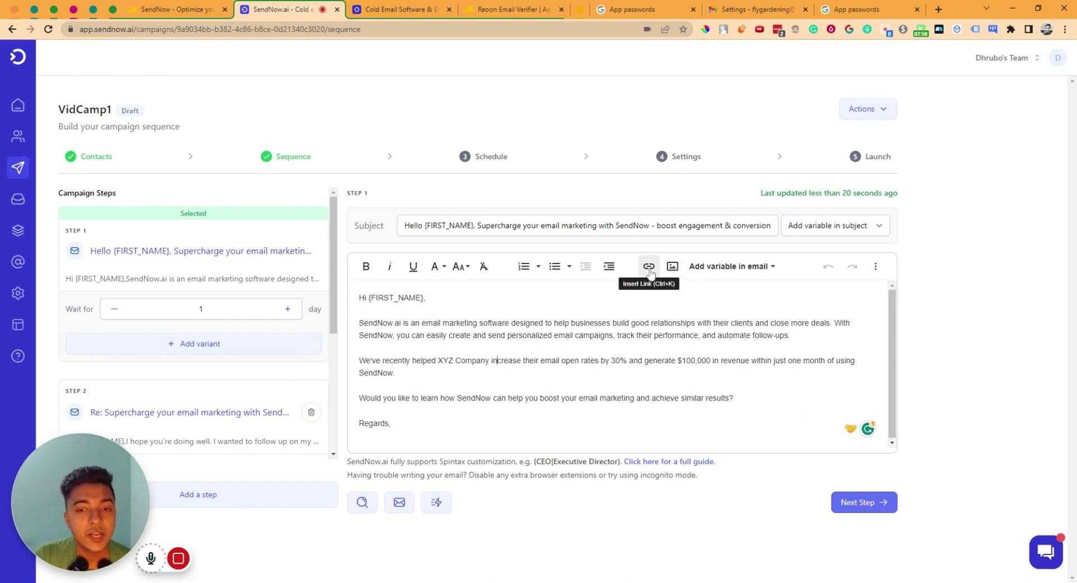
{"action": "left_click", "coordinate": [712, 268]}
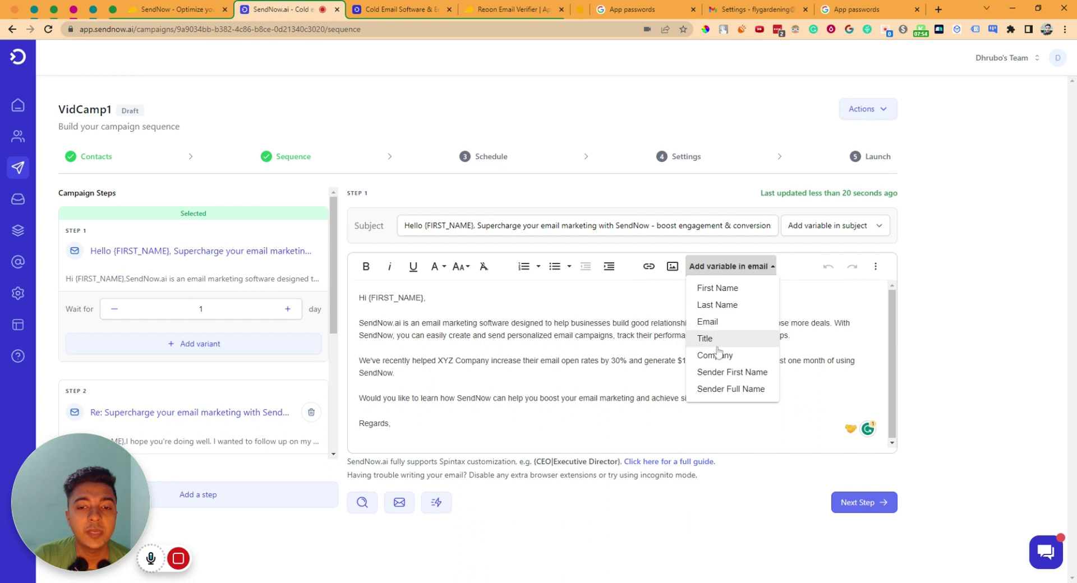
{"action": "key", "text": "Escape"}
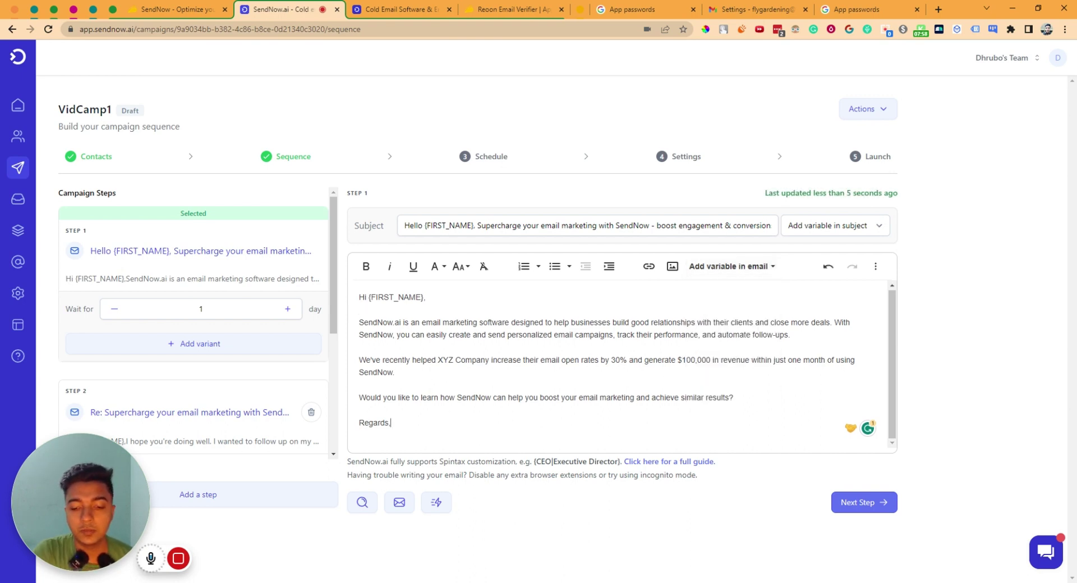
Try adding the Company variable on a new line below "Regards," in the step 1 email, and remove it together with the line.
{"action": "key", "text": "Return"}
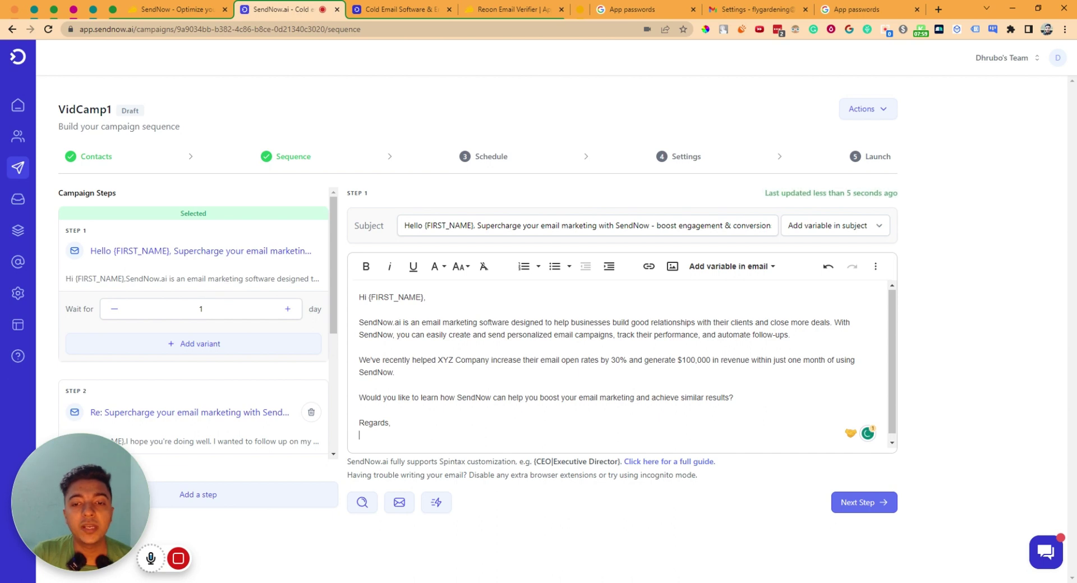
{"action": "left_click", "coordinate": [727, 266]}
{"action": "left_click", "coordinate": [715, 353]}
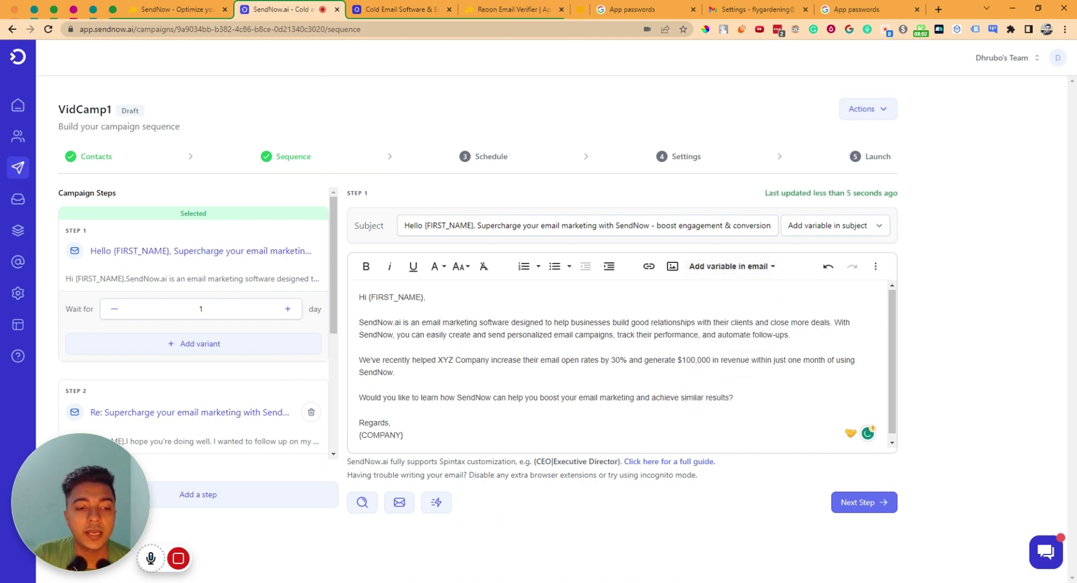
{"action": "key", "text": "shift+Home"}
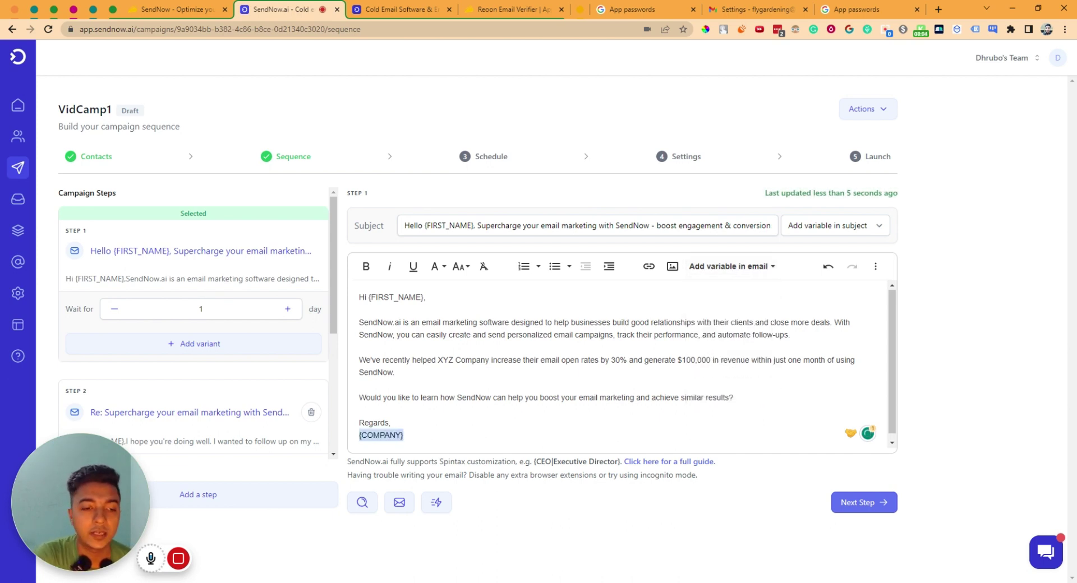
{"action": "key", "text": "BackSpace"}
{"action": "key", "text": "BackSpace"}
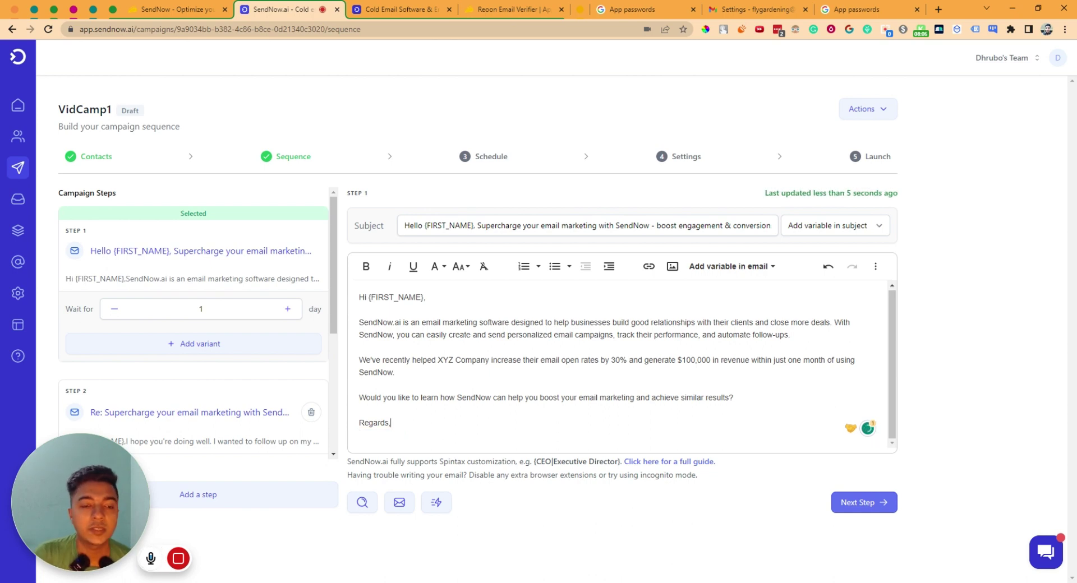
{"action": "double_click", "coordinate": [397, 298]}
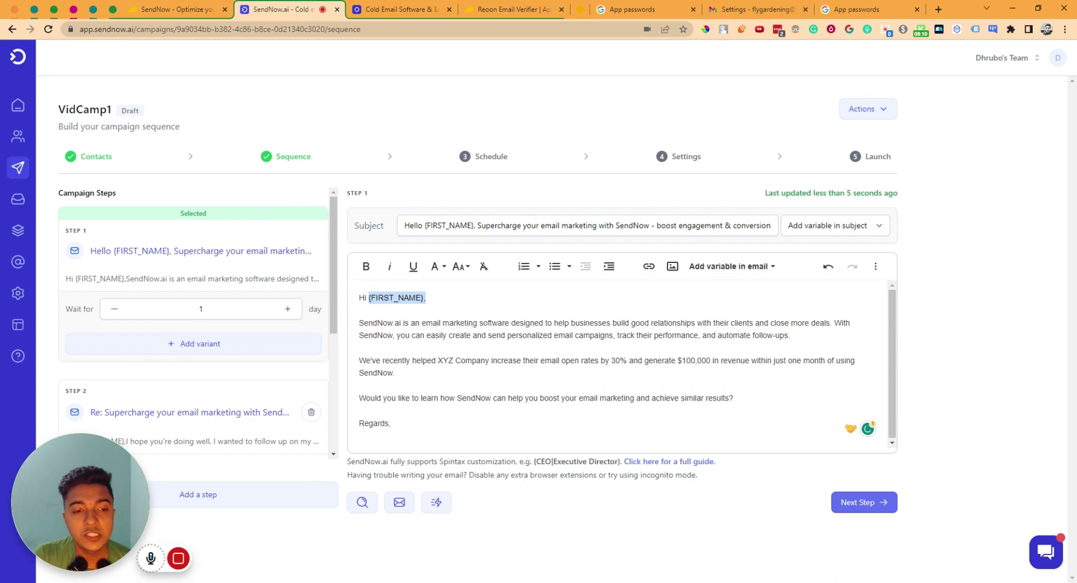
{"action": "left_click_drag", "start_coordinate": [377, 323], "coordinate": [391, 423]}
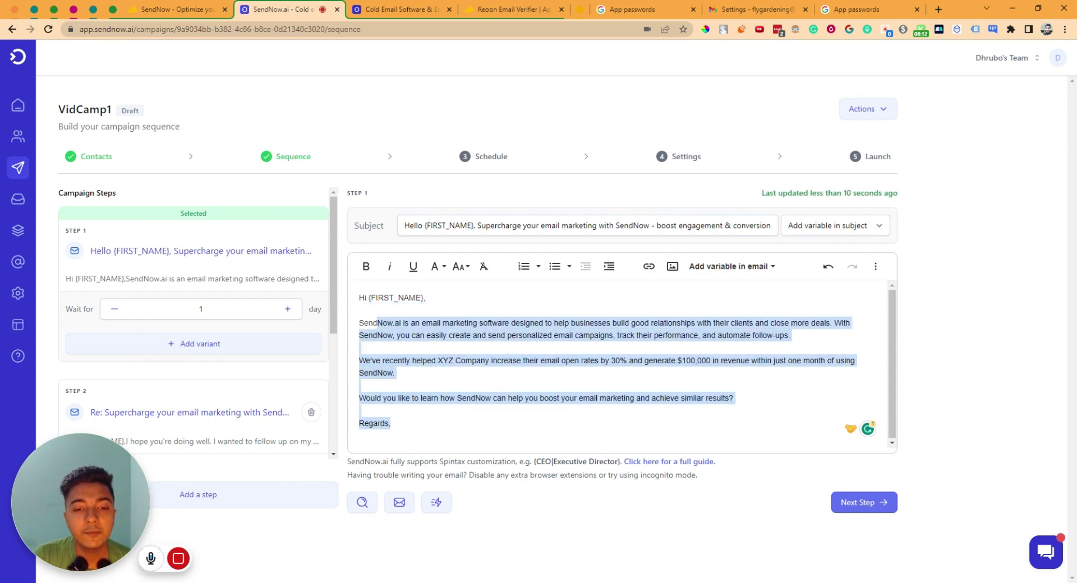
{"action": "key", "text": "Right"}
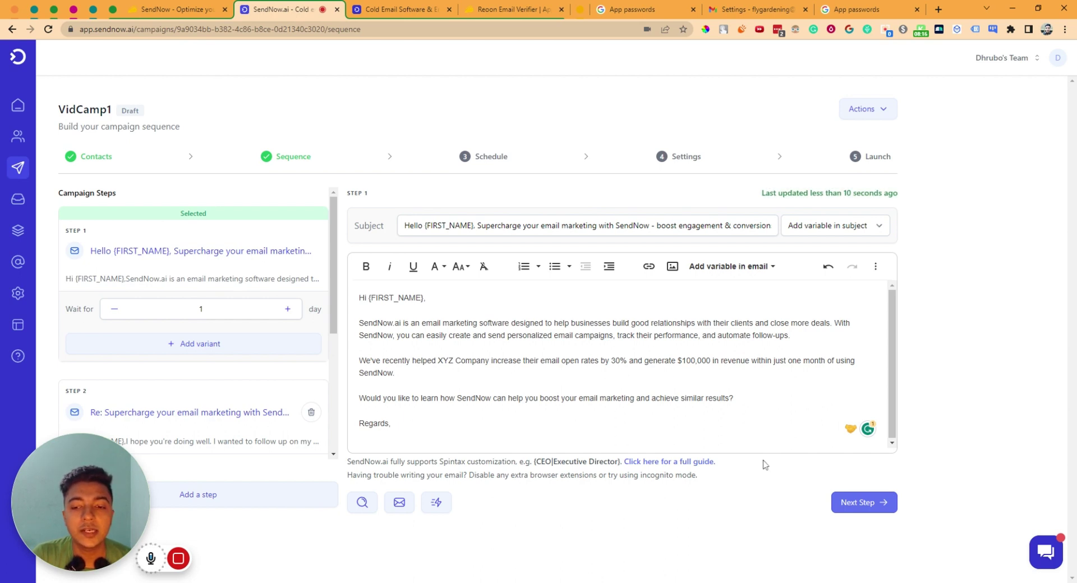
{"action": "left_click_drag", "start_coordinate": [121, 434], "coordinate": [154, 44]}
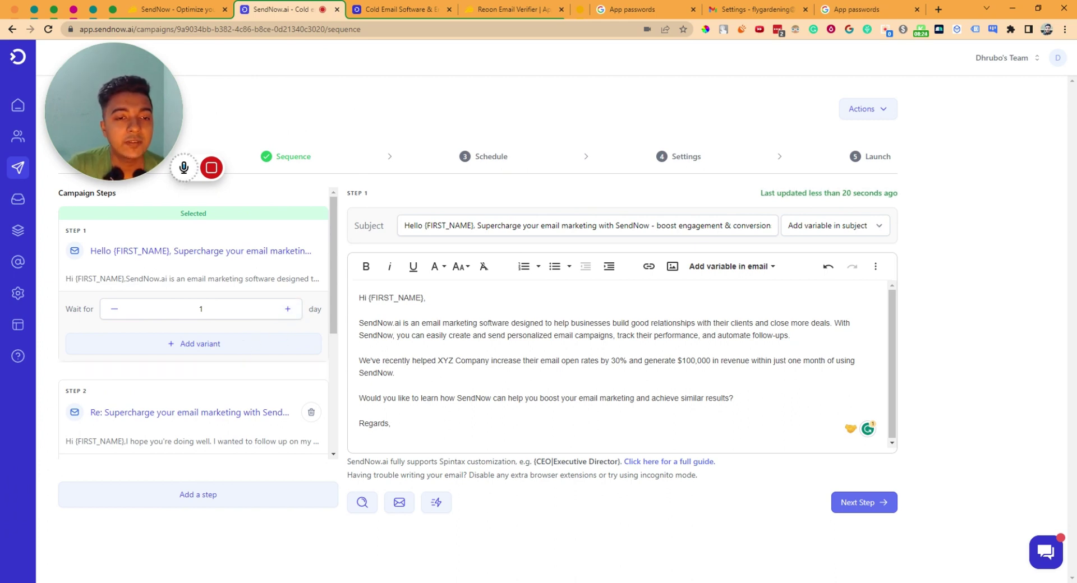
Set the waiting time to 2 days for the step 1 email and to 3 days for the step 2 email.
{"action": "left_click", "coordinate": [290, 310]}
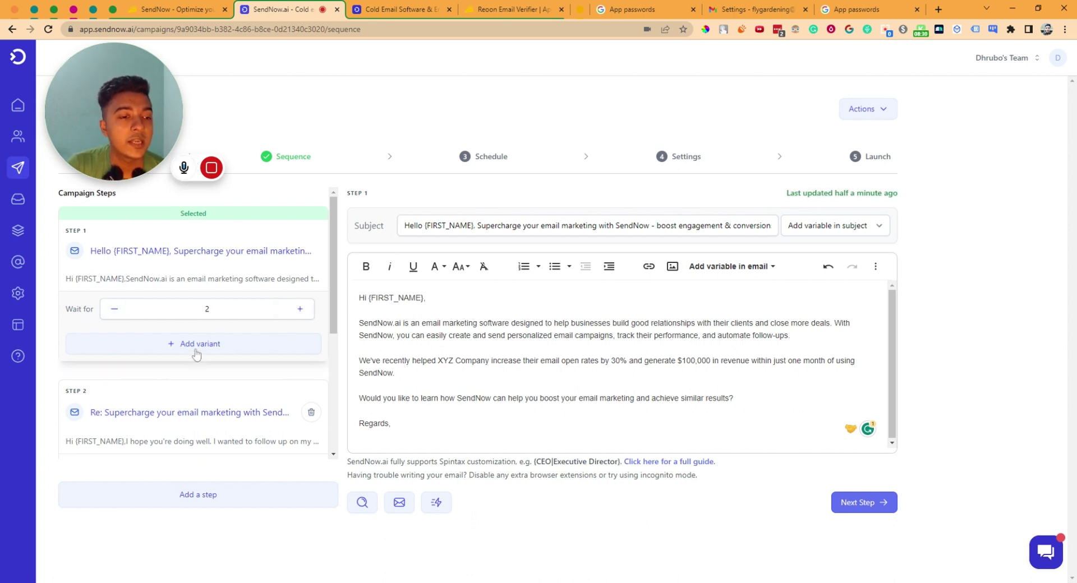
{"action": "scroll", "coordinate": [181, 417], "scroll_direction": "down", "scroll_amount": 2}
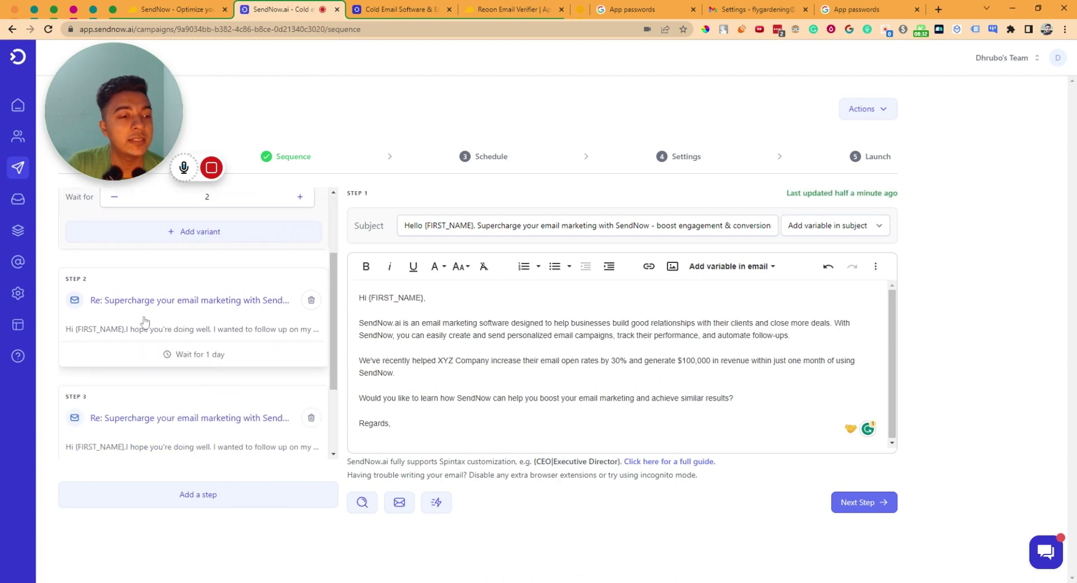
{"action": "left_click", "coordinate": [147, 311]}
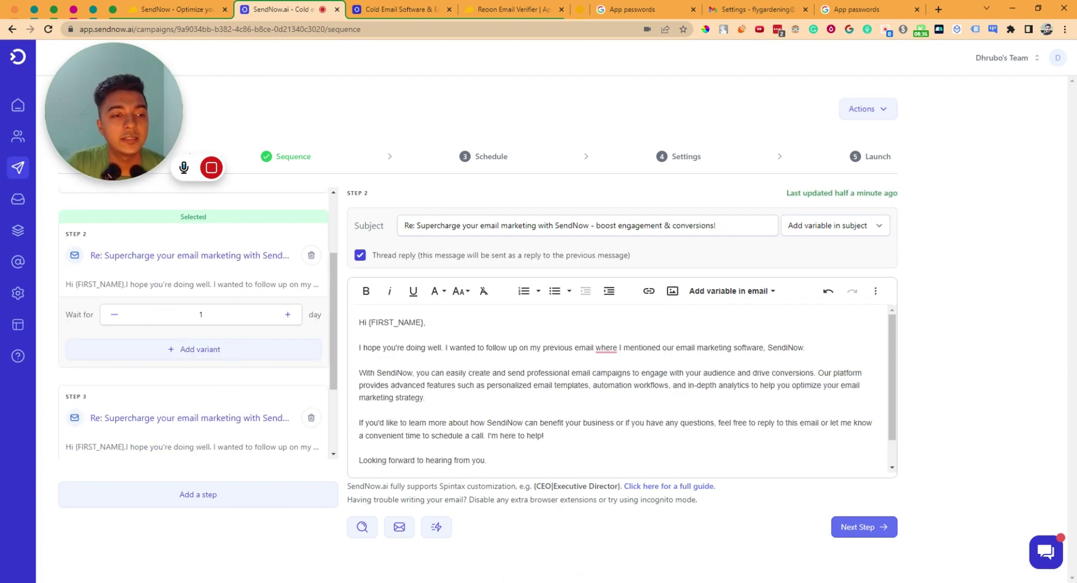
{"action": "left_click", "coordinate": [288, 315]}
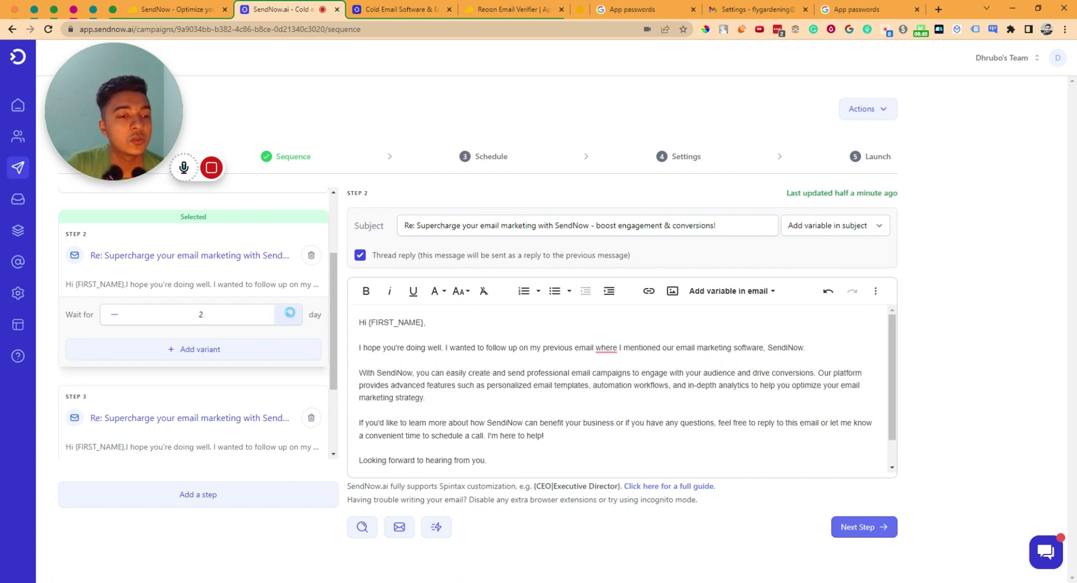
{"action": "left_click", "coordinate": [294, 318]}
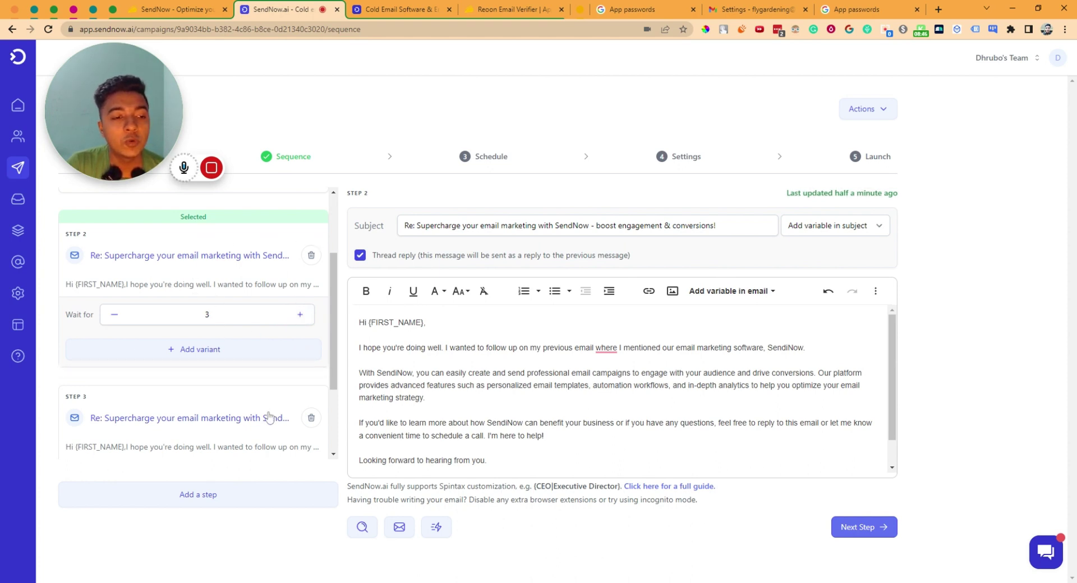
Open the step 3 email to review it, and proceed to the campaign's schedule stage.
{"action": "left_click", "coordinate": [243, 414]}
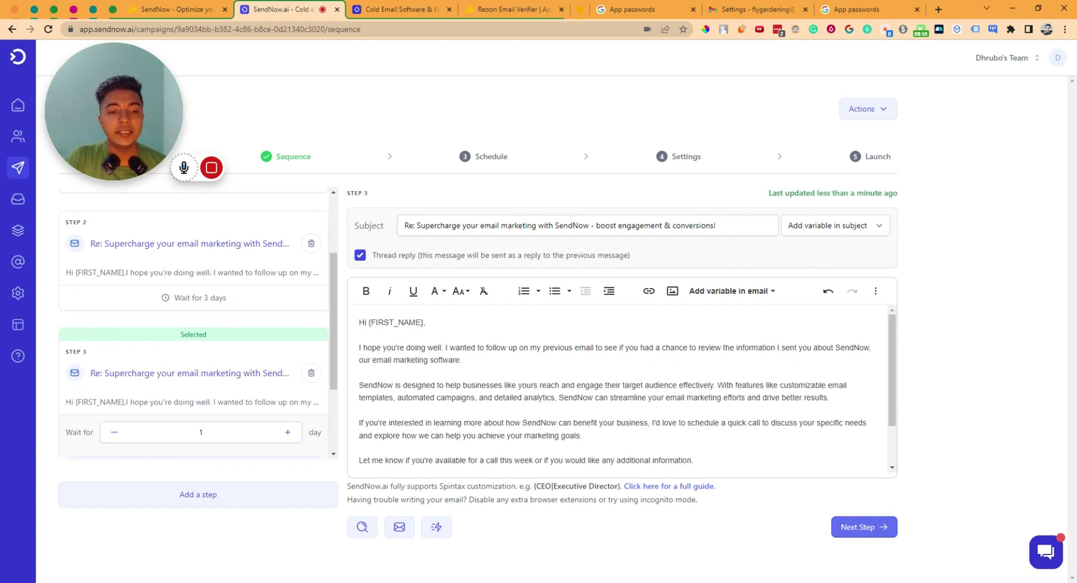
{"action": "scroll", "coordinate": [623, 390], "scroll_direction": "down", "scroll_amount": 2}
{"action": "scroll", "coordinate": [623, 390], "scroll_direction": "up", "scroll_amount": 2}
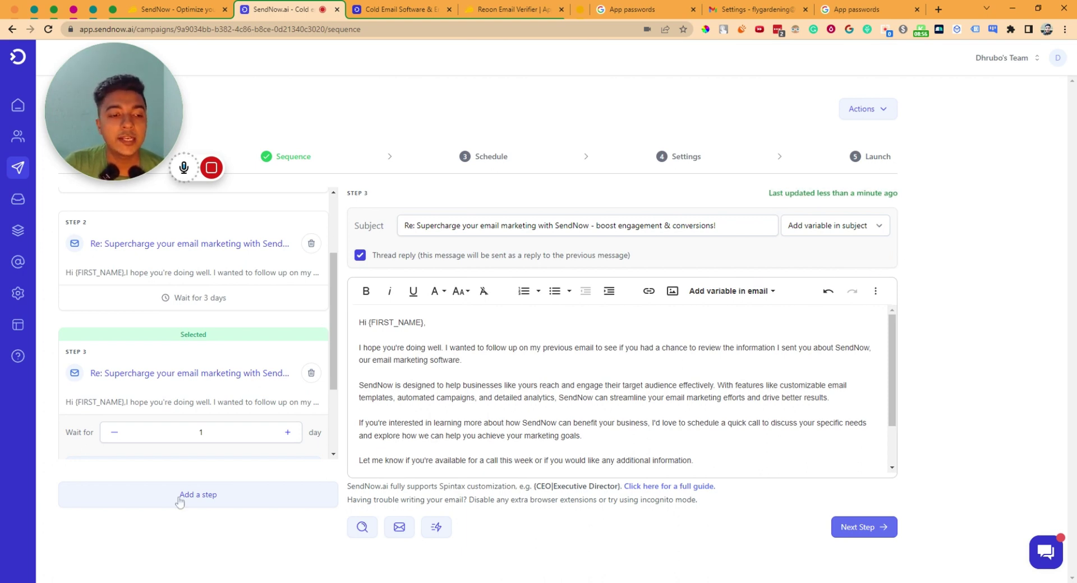
{"action": "left_click", "coordinate": [866, 530]}
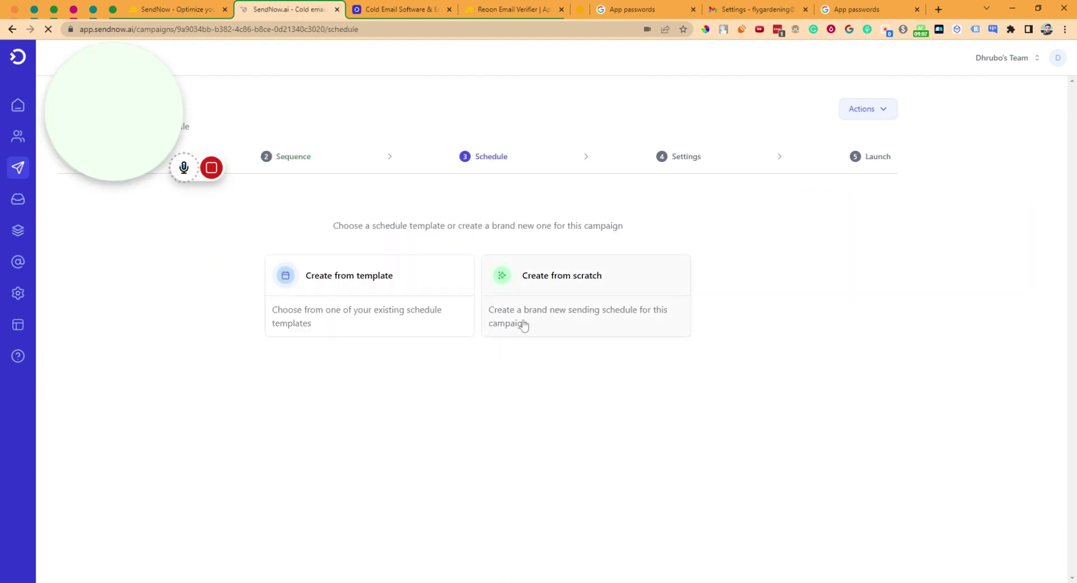
{"action": "left_click_drag", "start_coordinate": [112, 137], "coordinate": [121, 479]}
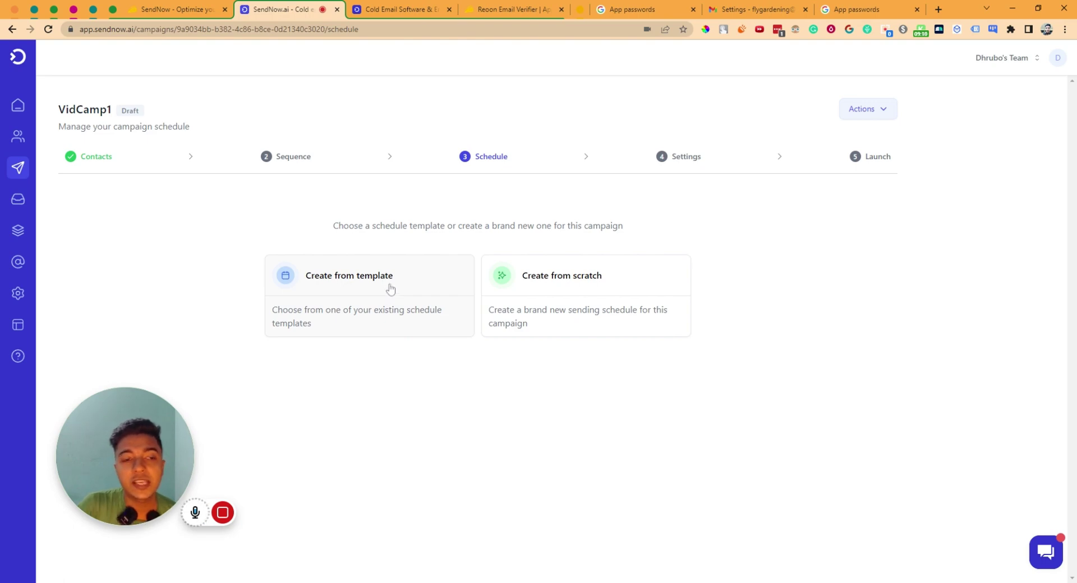
Check the existing schedule templates and close the template chooser.
{"action": "left_click", "coordinate": [357, 292]}
{"action": "left_click", "coordinate": [269, 241]}
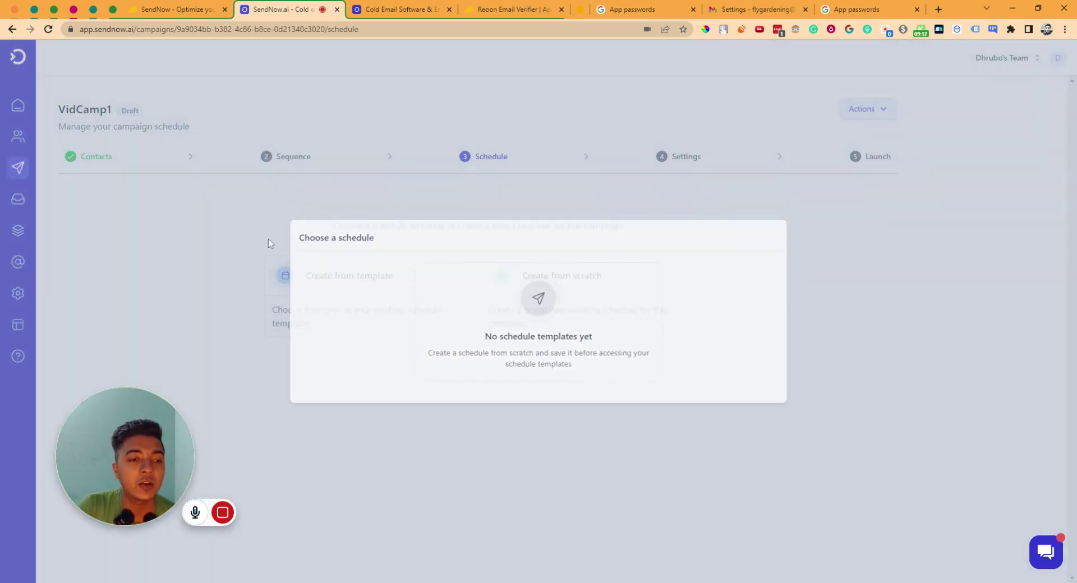
{"action": "left_click", "coordinate": [421, 297]}
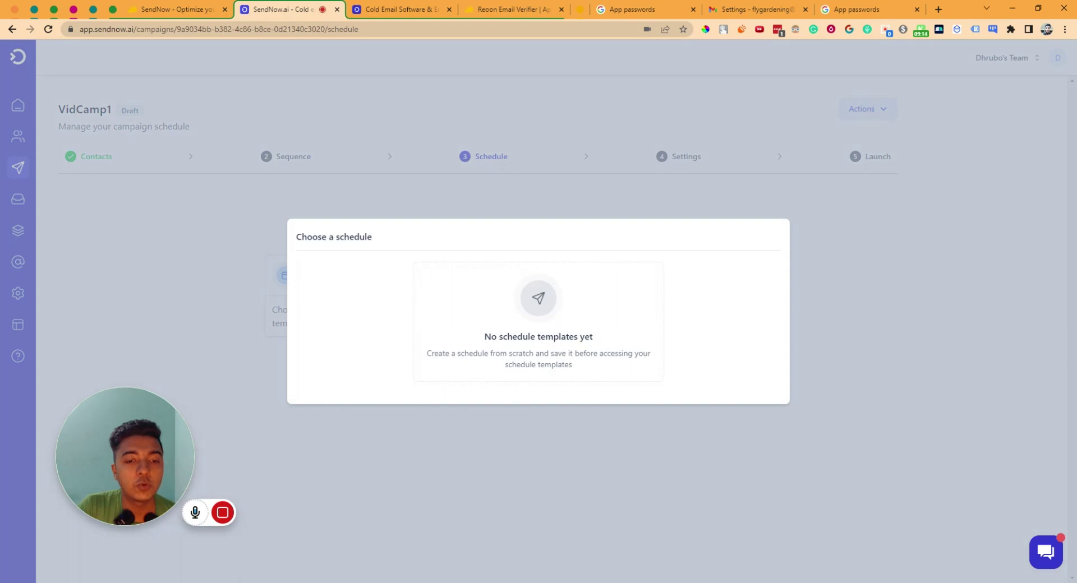
{"action": "left_click", "coordinate": [840, 273]}
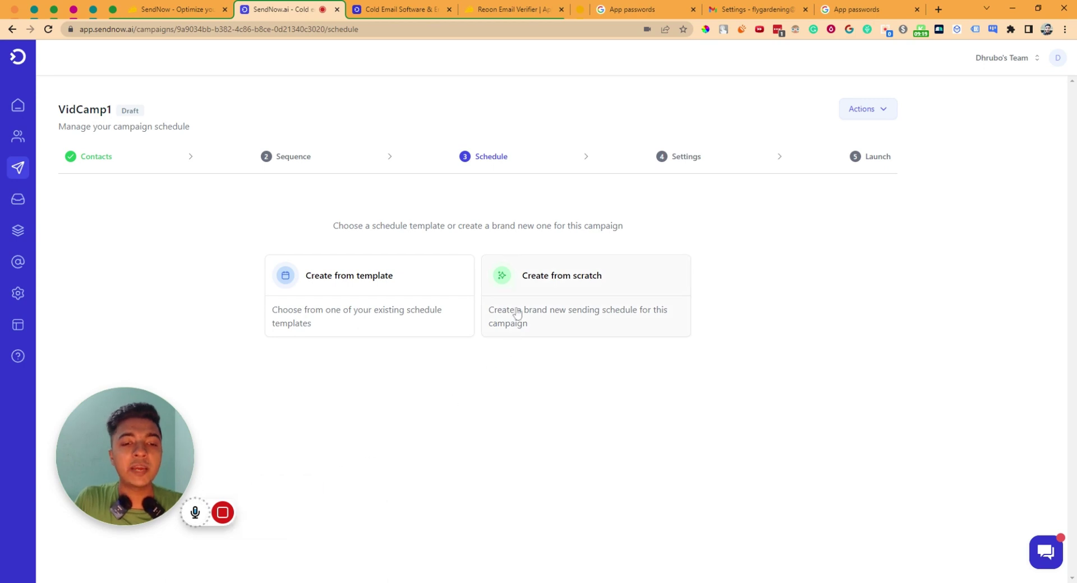
Create the sending schedule from scratch, exclude Wednesday from the sending days, and continue to the campaign settings.
{"action": "left_click", "coordinate": [580, 280]}
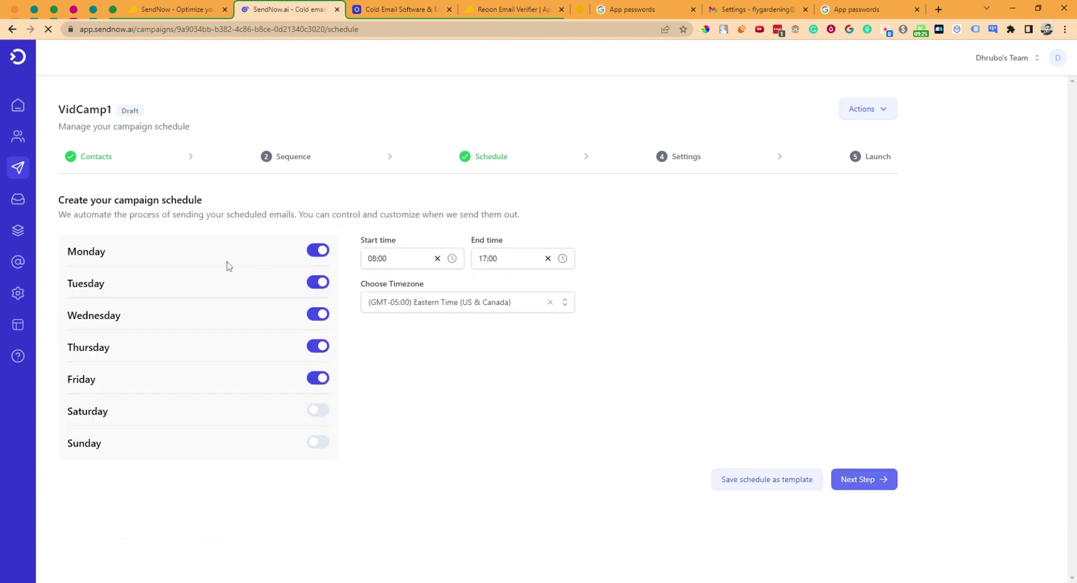
{"action": "left_click_drag", "start_coordinate": [132, 445], "coordinate": [551, 478]}
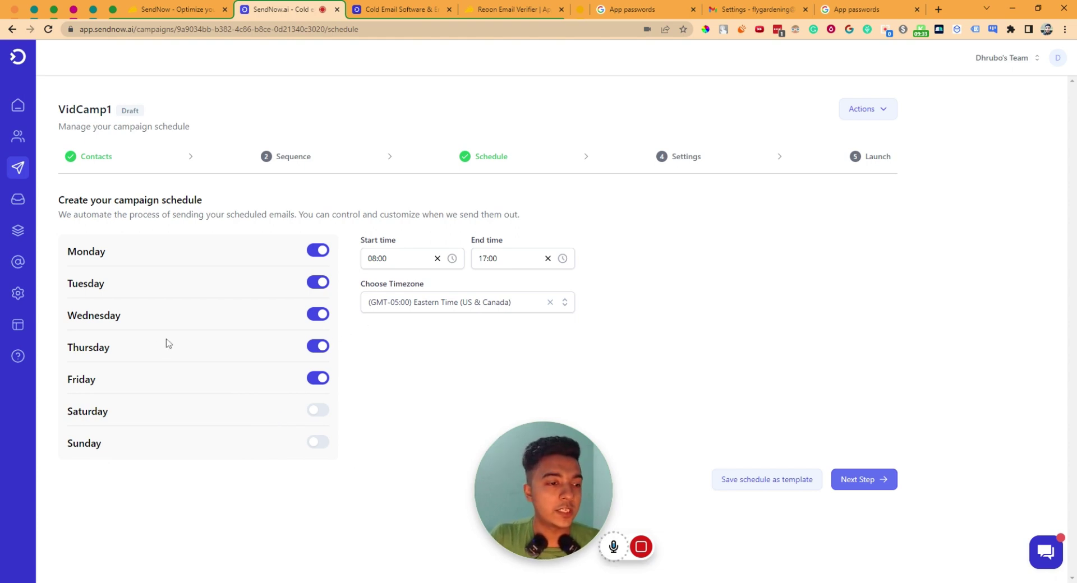
{"action": "left_click", "coordinate": [320, 315]}
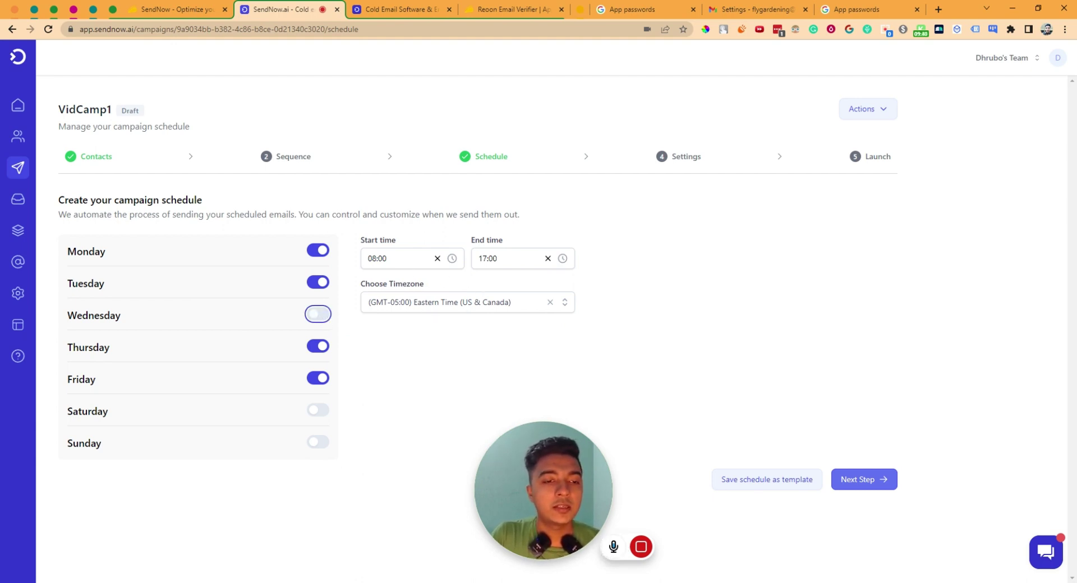
{"action": "left_click", "coordinate": [392, 258]}
{"action": "left_click", "coordinate": [487, 263]}
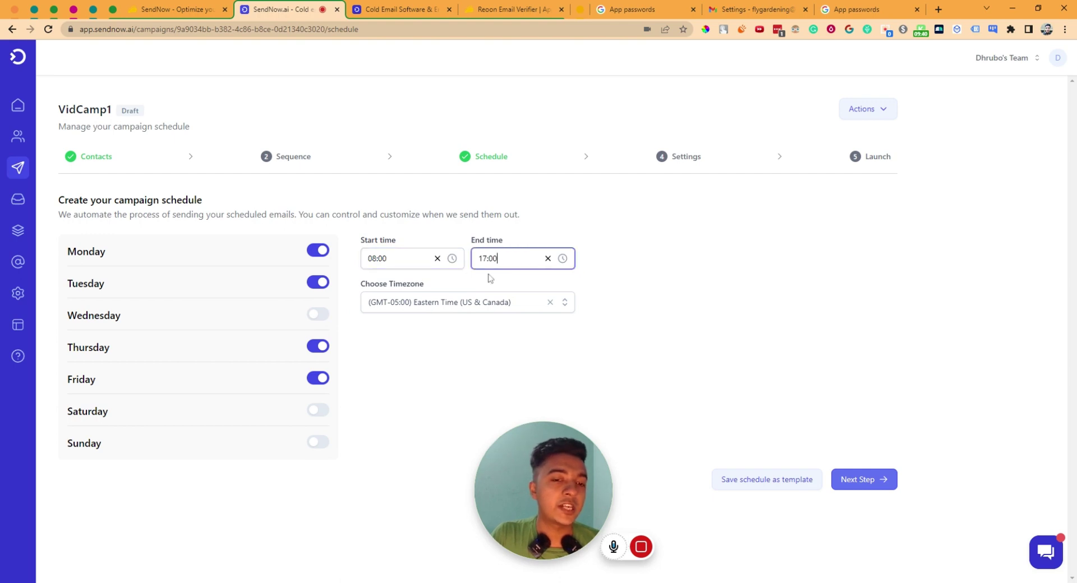
{"action": "left_click", "coordinate": [452, 303]}
{"action": "left_click", "coordinate": [649, 324]}
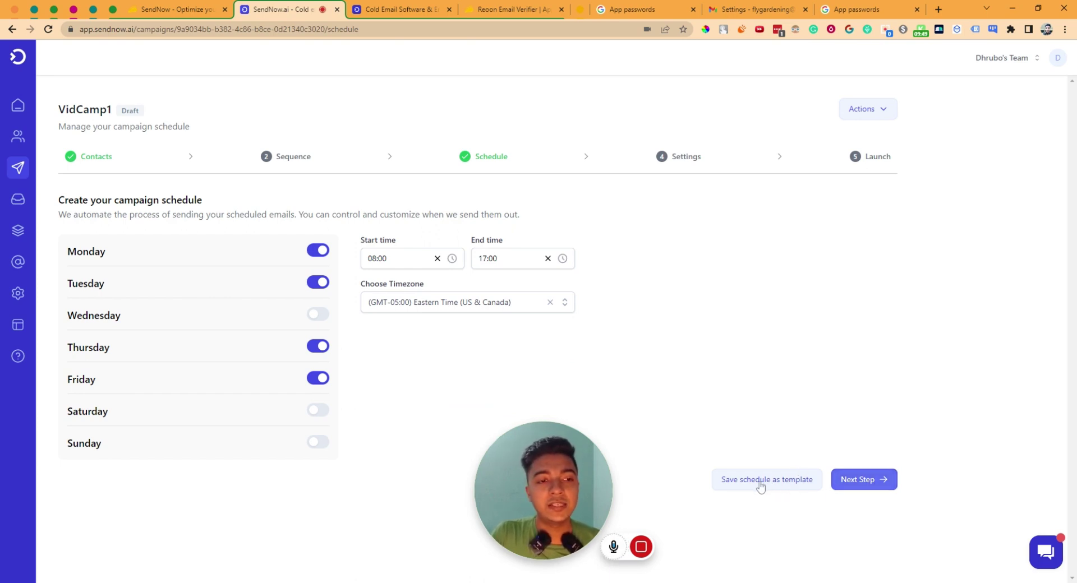
{"action": "left_click", "coordinate": [858, 486]}
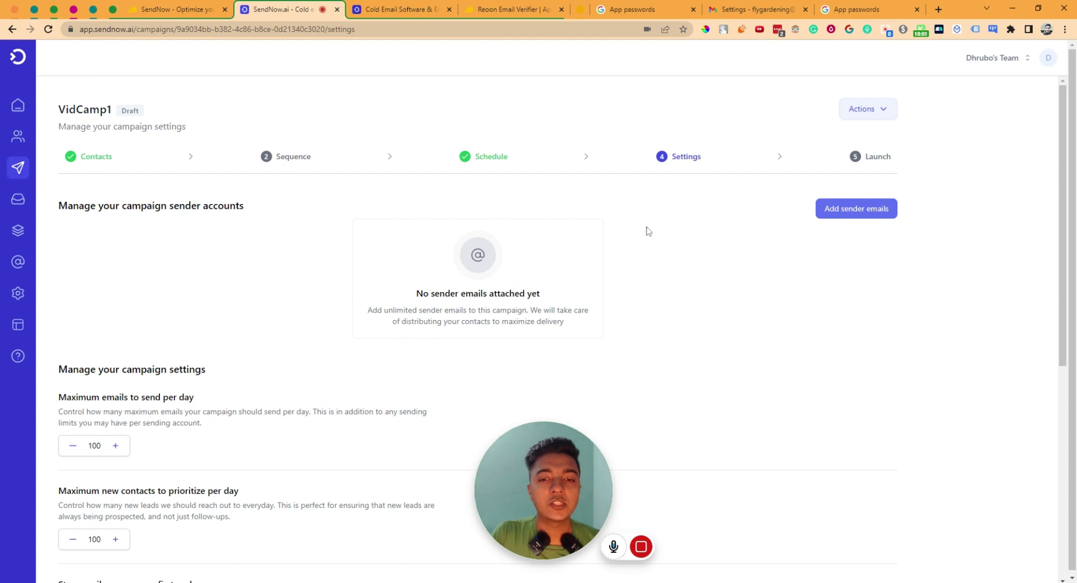
{"action": "left_click_drag", "start_coordinate": [616, 514], "coordinate": [905, 464]}
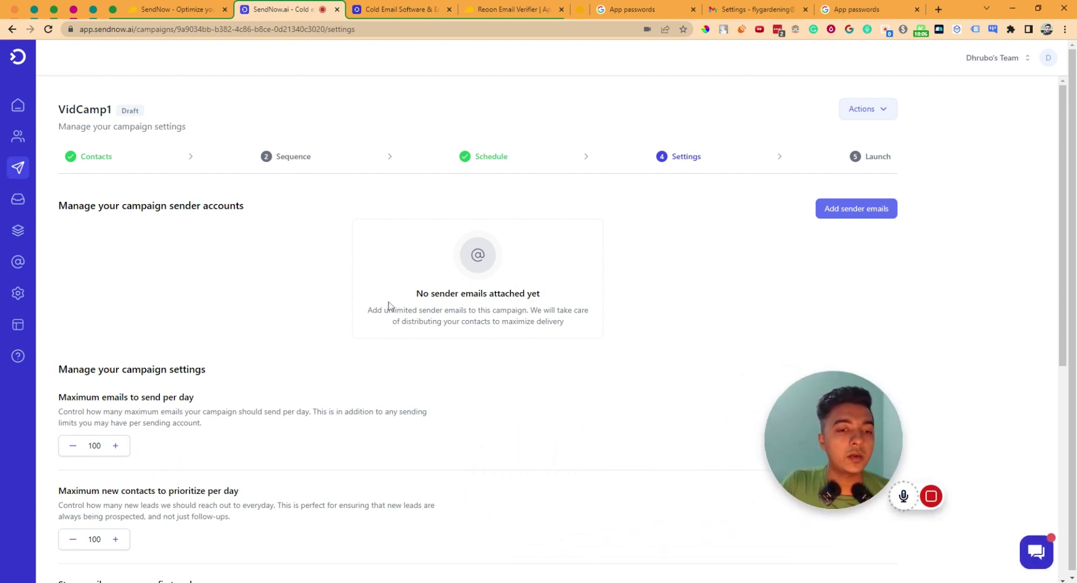
Try 101 and 50 as the maximum emails to send per day, and return the limit to 100.
{"action": "scroll", "coordinate": [90, 364], "scroll_direction": "down", "scroll_amount": 1}
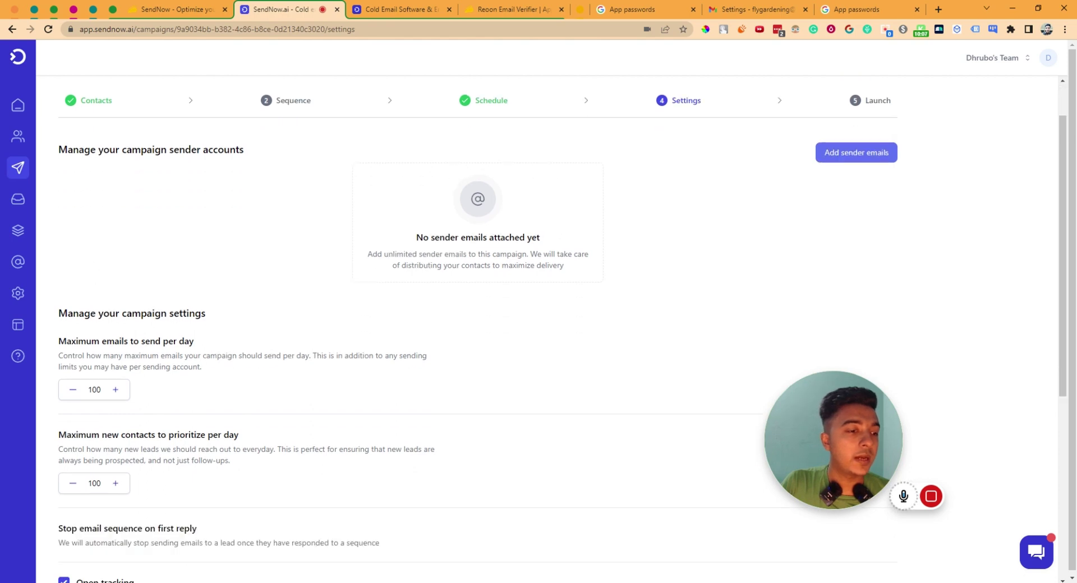
{"action": "left_click", "coordinate": [115, 390]}
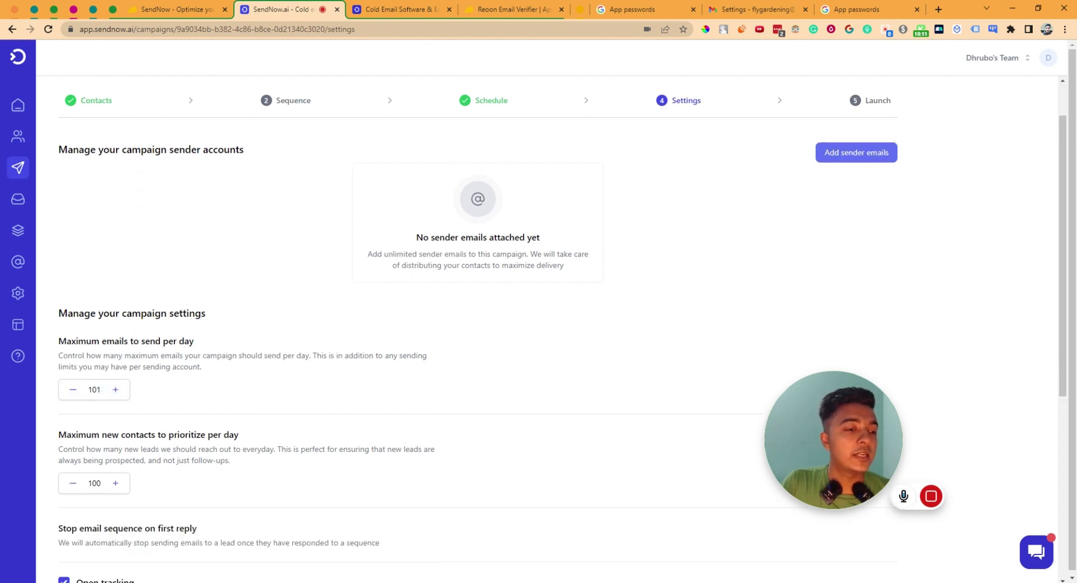
{"action": "left_click", "coordinate": [91, 390]}
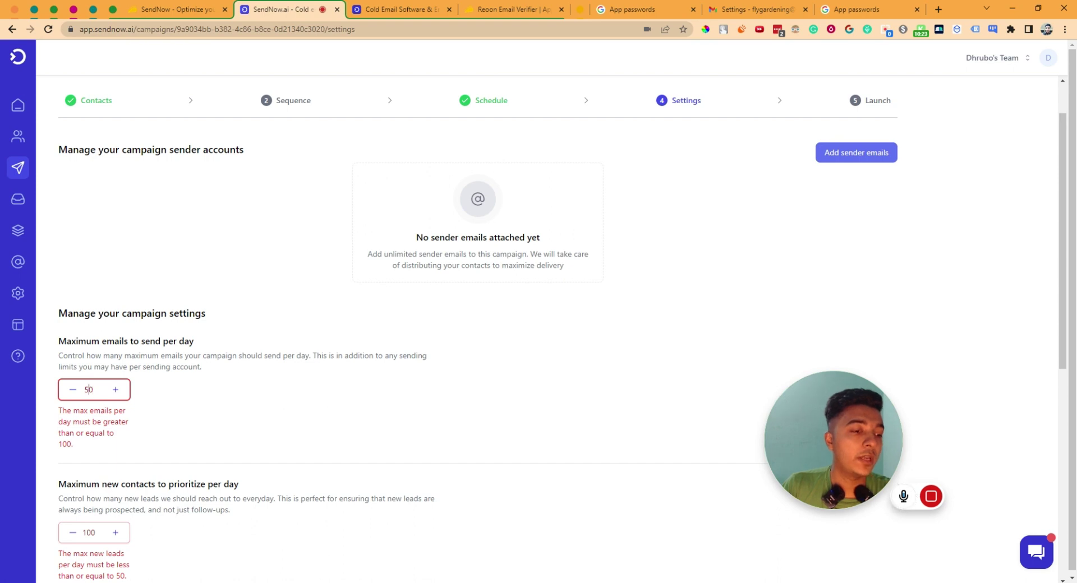
{"action": "left_click_drag", "start_coordinate": [88, 389], "coordinate": [85, 389]}
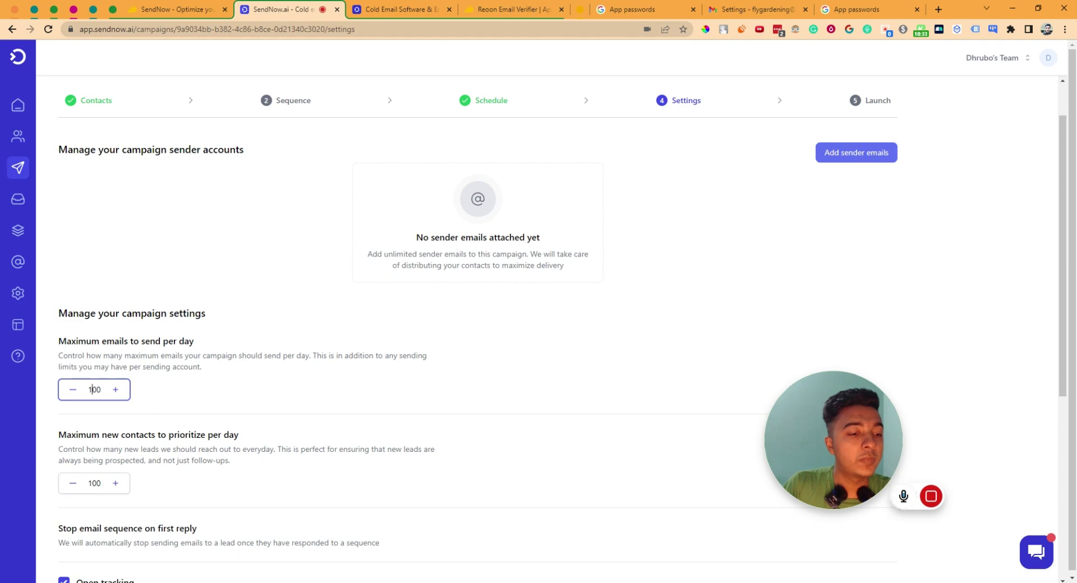
Review the open tracking options, open the linked custom tracking domains page, and return to the campaign settings.
{"action": "scroll", "coordinate": [163, 507], "scroll_direction": "down", "scroll_amount": 3}
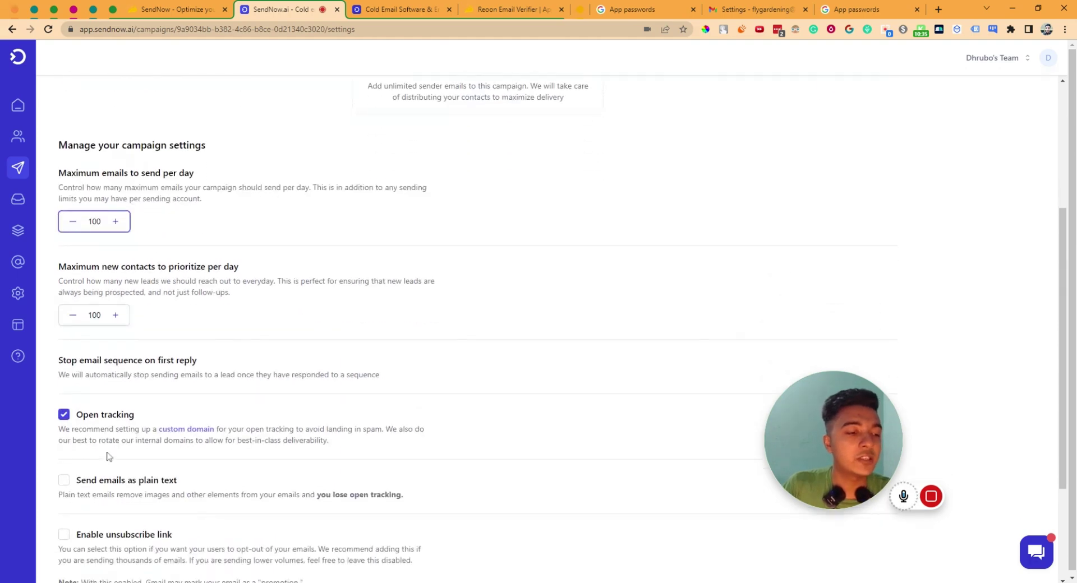
{"action": "scroll", "coordinate": [107, 432], "scroll_direction": "down", "scroll_amount": 1}
{"action": "scroll", "coordinate": [96, 401], "scroll_direction": "down", "scroll_amount": 1}
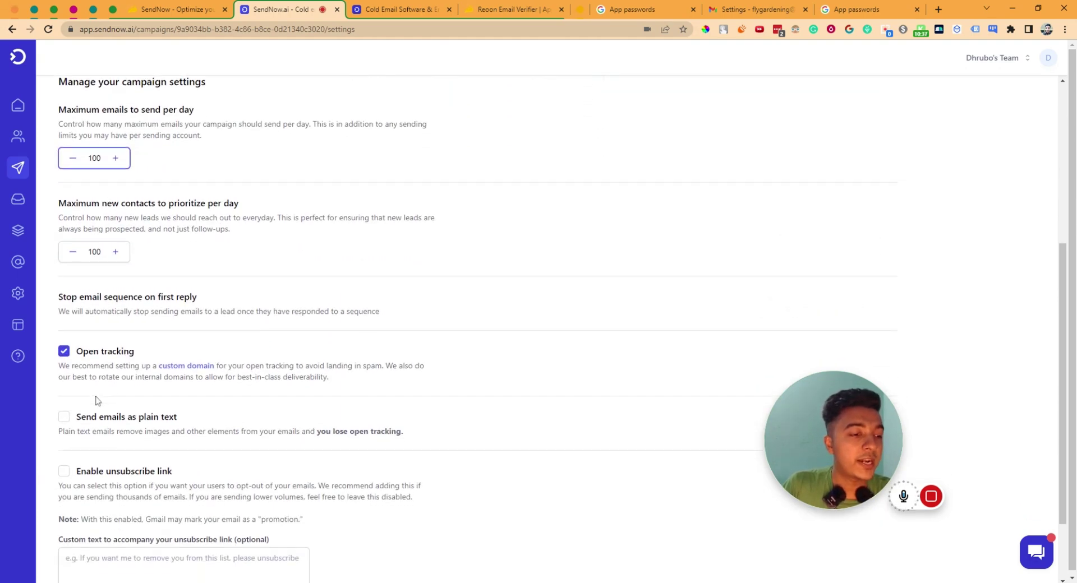
{"action": "left_click", "coordinate": [197, 319]}
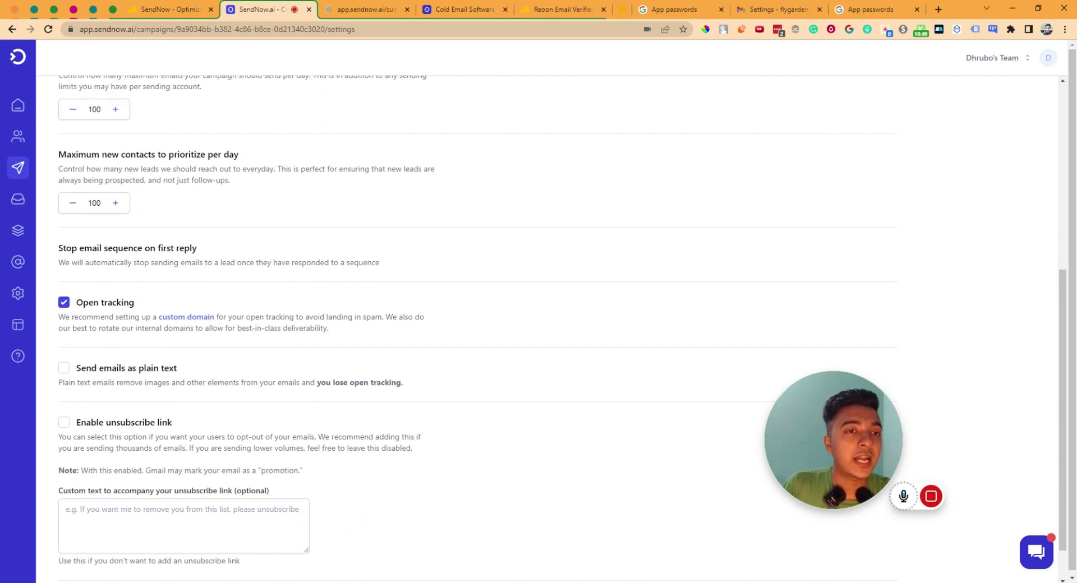
{"action": "left_click", "coordinate": [348, 10]}
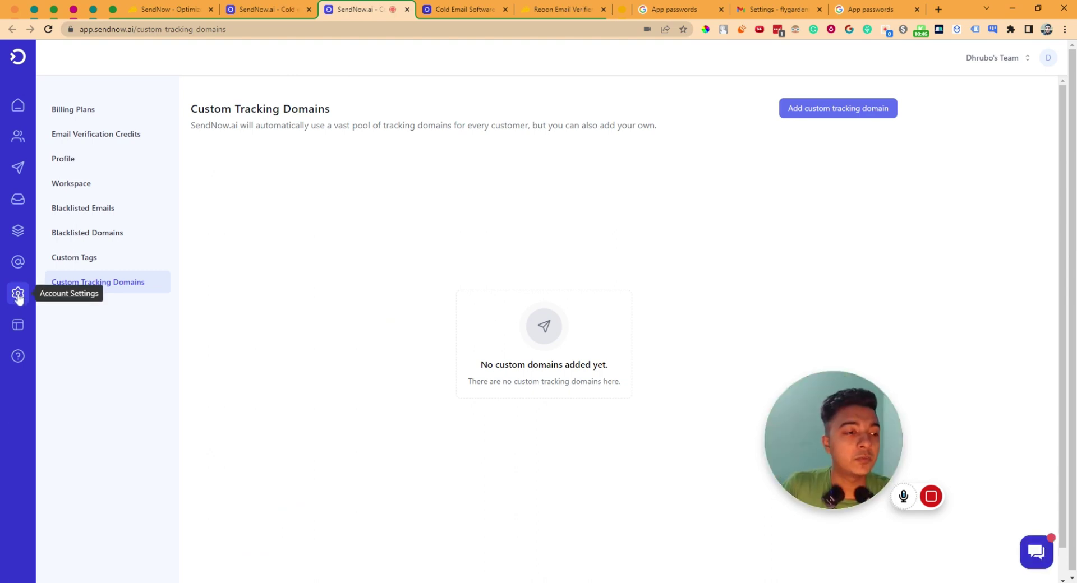
{"action": "left_click", "coordinate": [285, 10]}
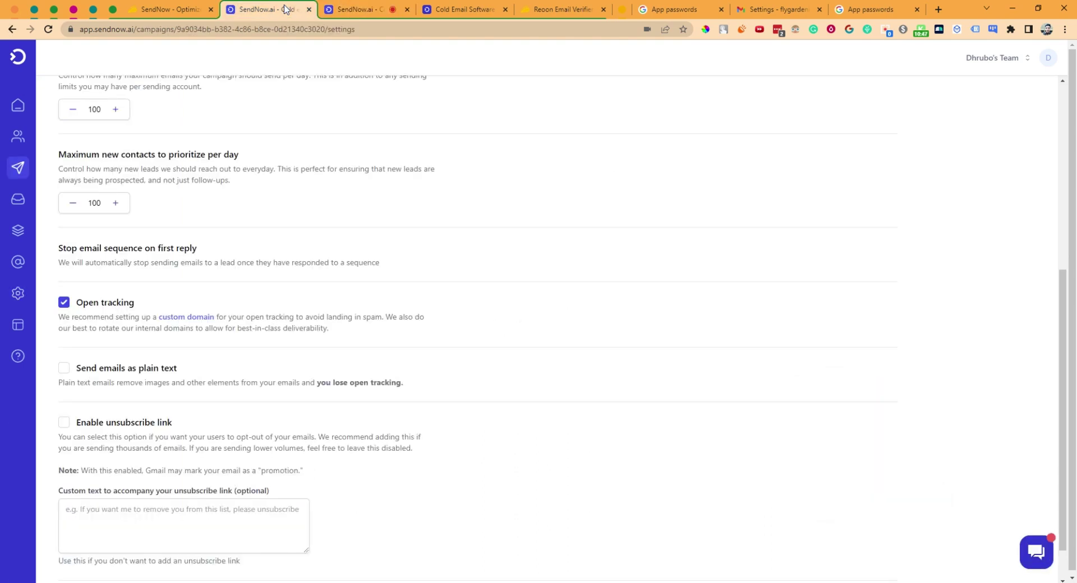
Try sending the campaign emails as plain text, and switch back to open tracking with plain text off.
{"action": "left_click", "coordinate": [64, 368]}
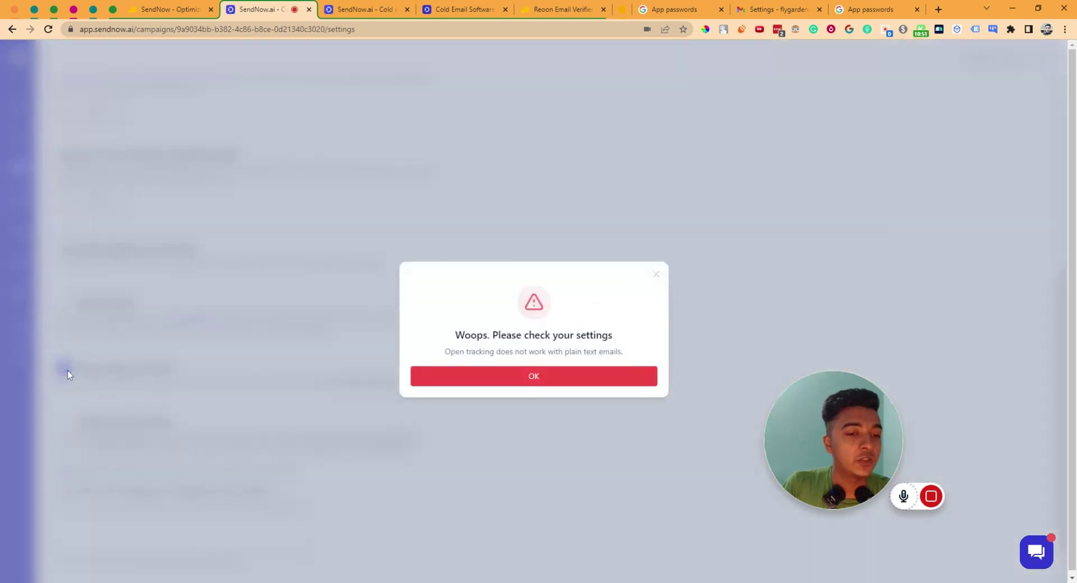
{"action": "left_click", "coordinate": [656, 275]}
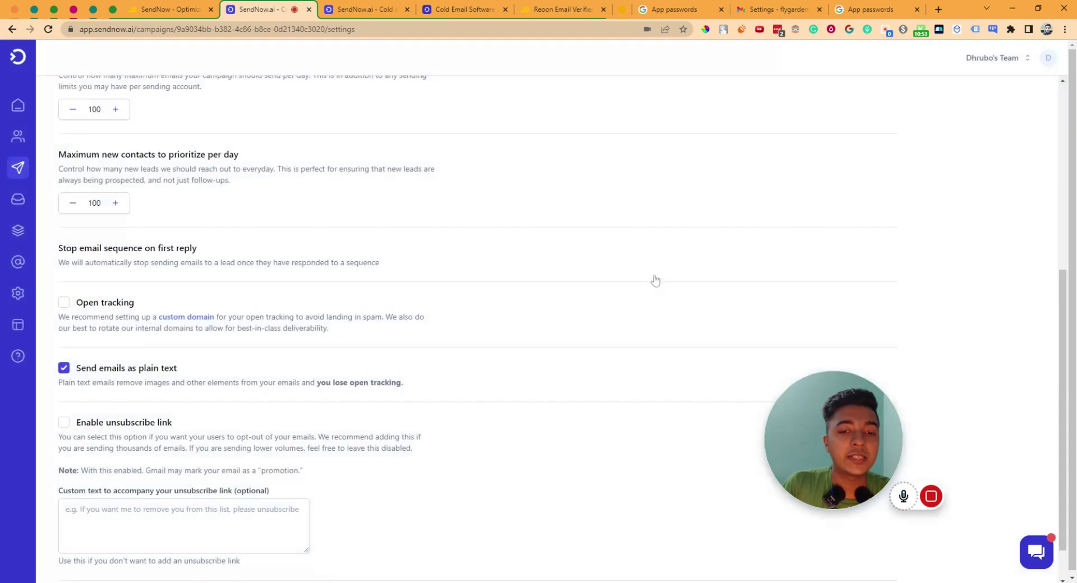
{"action": "left_click", "coordinate": [65, 304]}
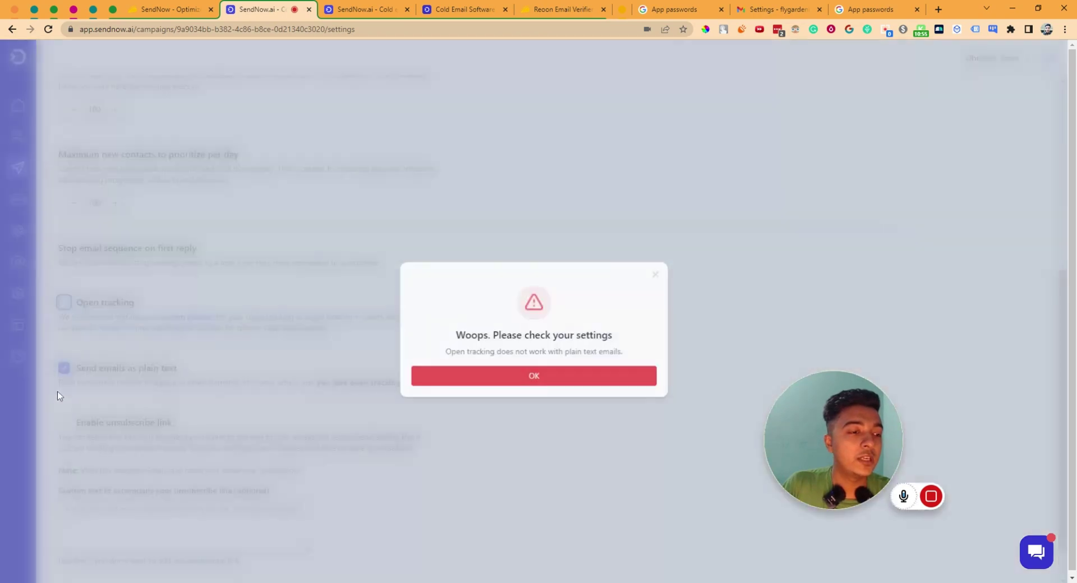
{"action": "left_click", "coordinate": [538, 377]}
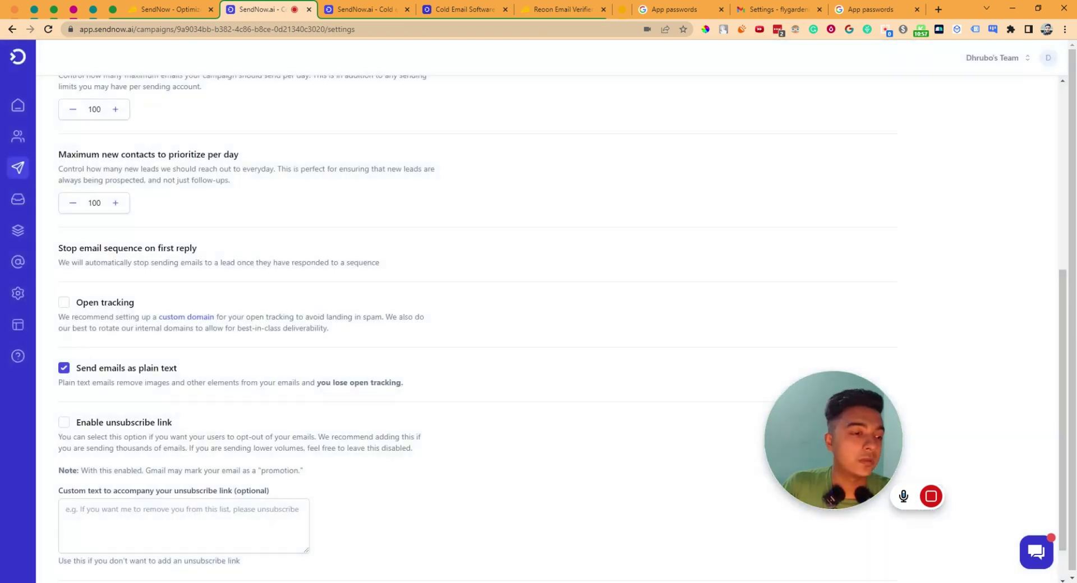
{"action": "left_click", "coordinate": [64, 303]}
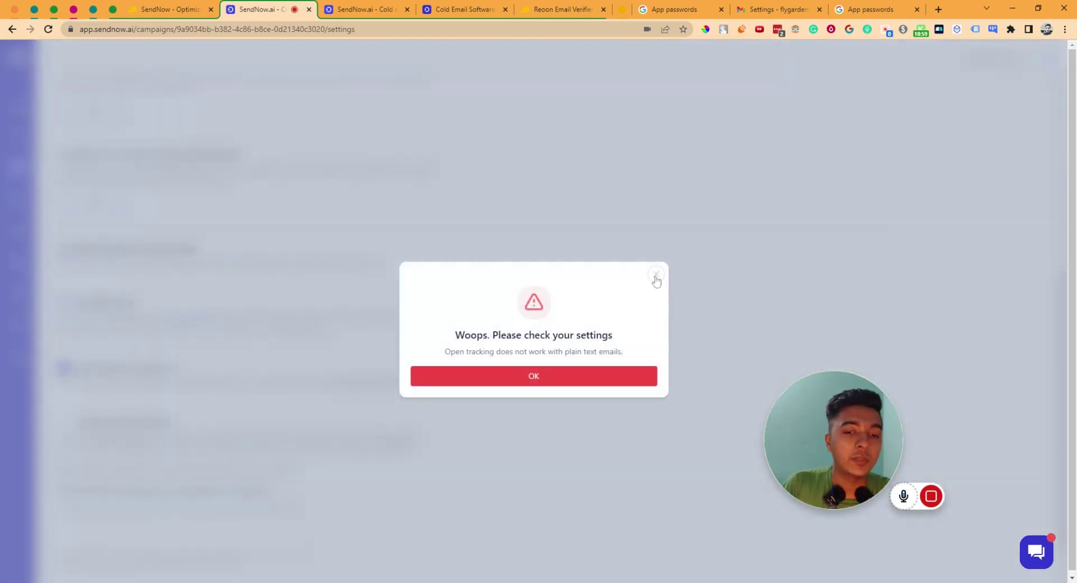
{"action": "left_click", "coordinate": [654, 277]}
{"action": "left_click", "coordinate": [65, 369]}
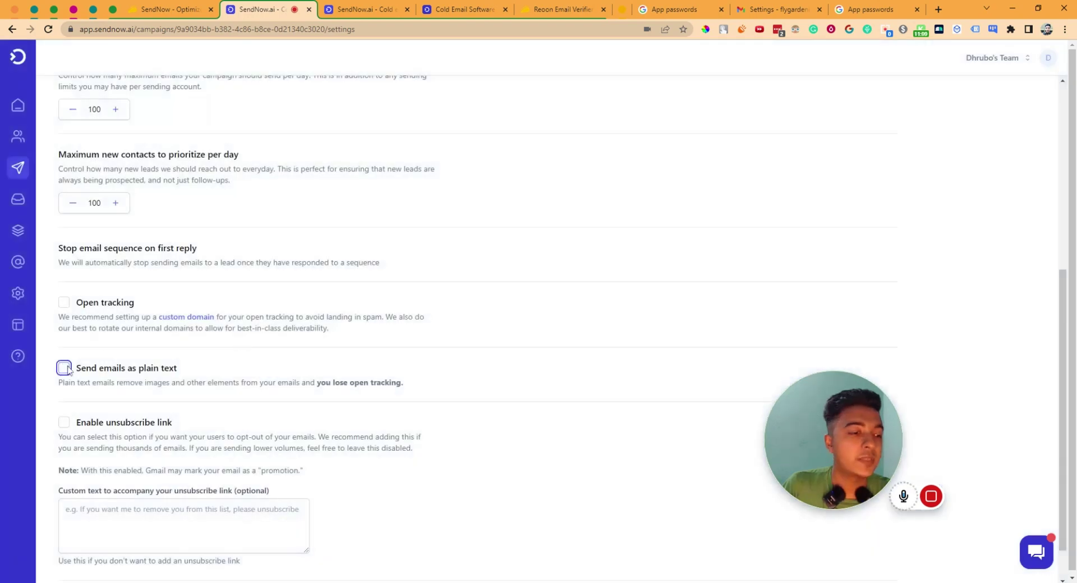
{"action": "left_click", "coordinate": [65, 303]}
Enable the unsubscribe link for the campaign and proceed to the launch stage.
{"action": "scroll", "coordinate": [465, 326], "scroll_direction": "down", "scroll_amount": 2}
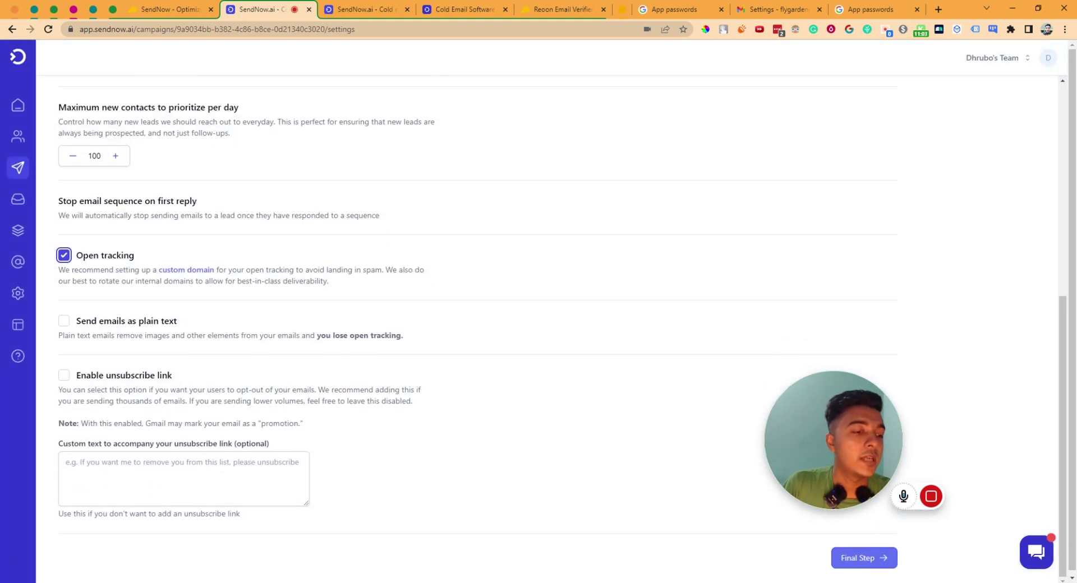
{"action": "left_click", "coordinate": [63, 378]}
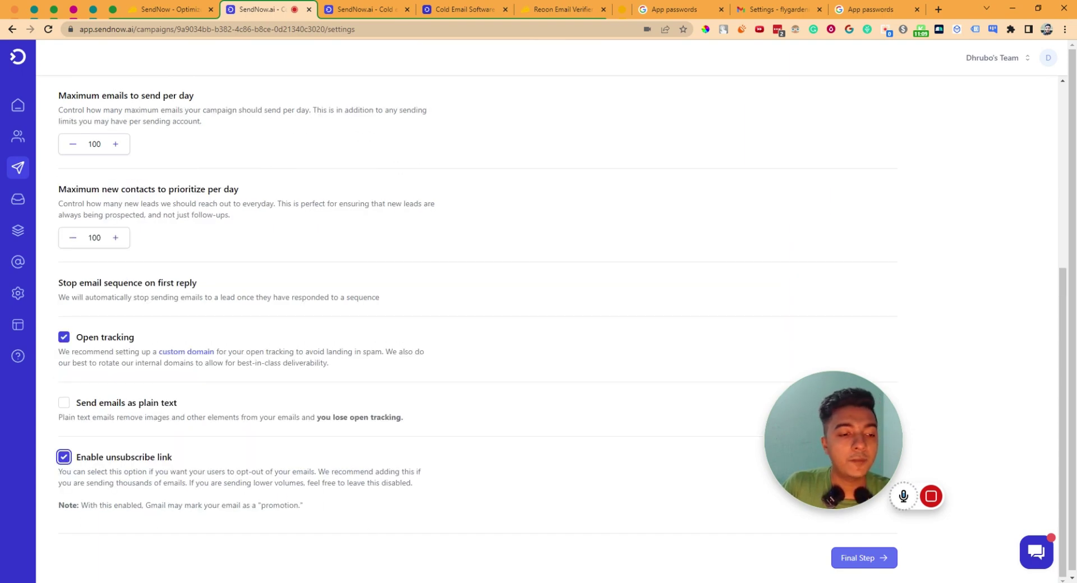
{"action": "scroll", "coordinate": [368, 377], "scroll_direction": "up", "scroll_amount": 5}
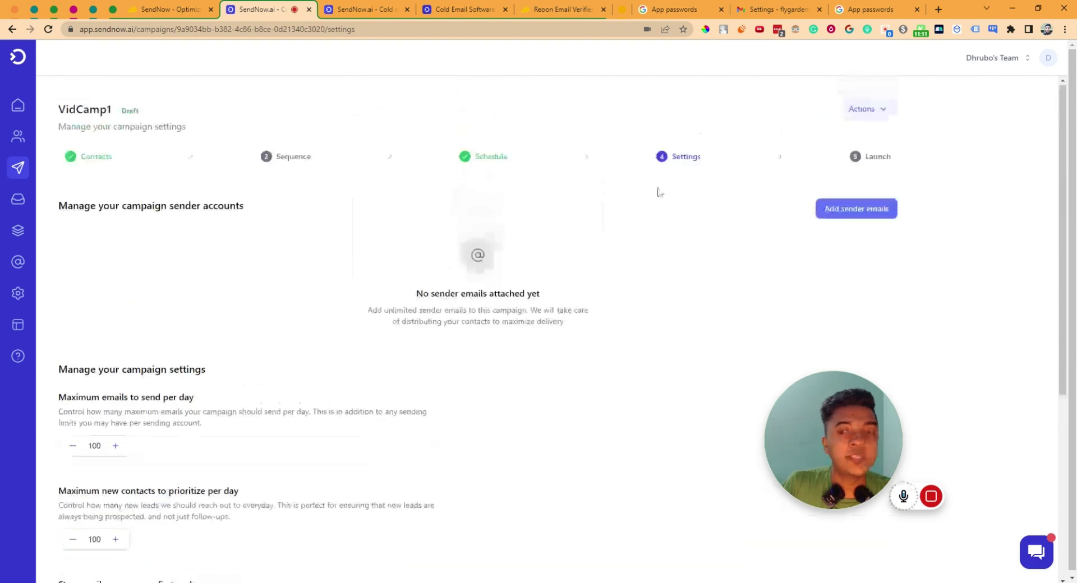
{"action": "scroll", "coordinate": [673, 235], "scroll_direction": "down", "scroll_amount": 5}
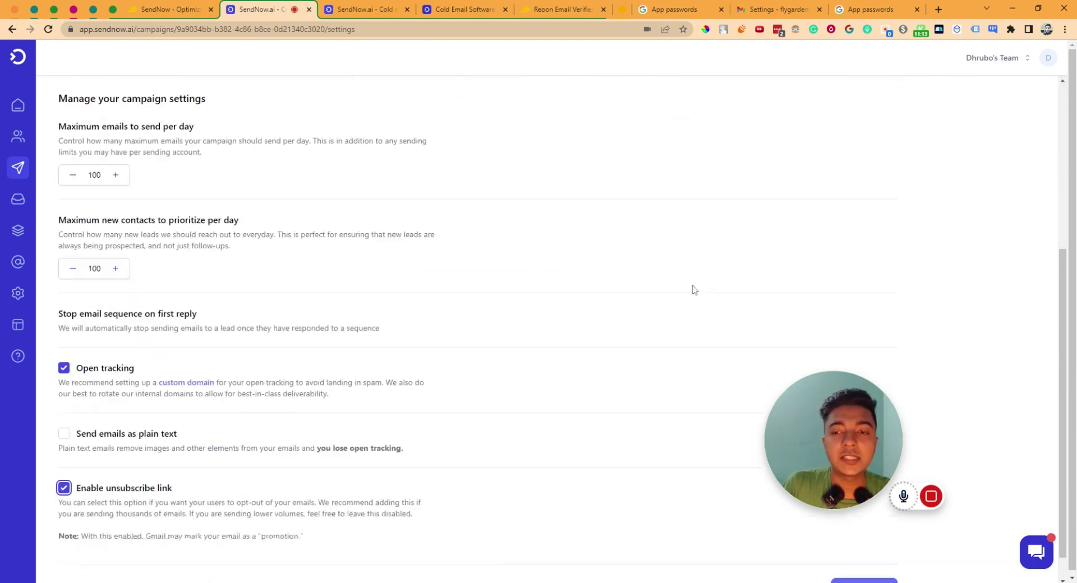
{"action": "scroll", "coordinate": [844, 562], "scroll_direction": "down", "scroll_amount": 1}
{"action": "left_click", "coordinate": [843, 559]}
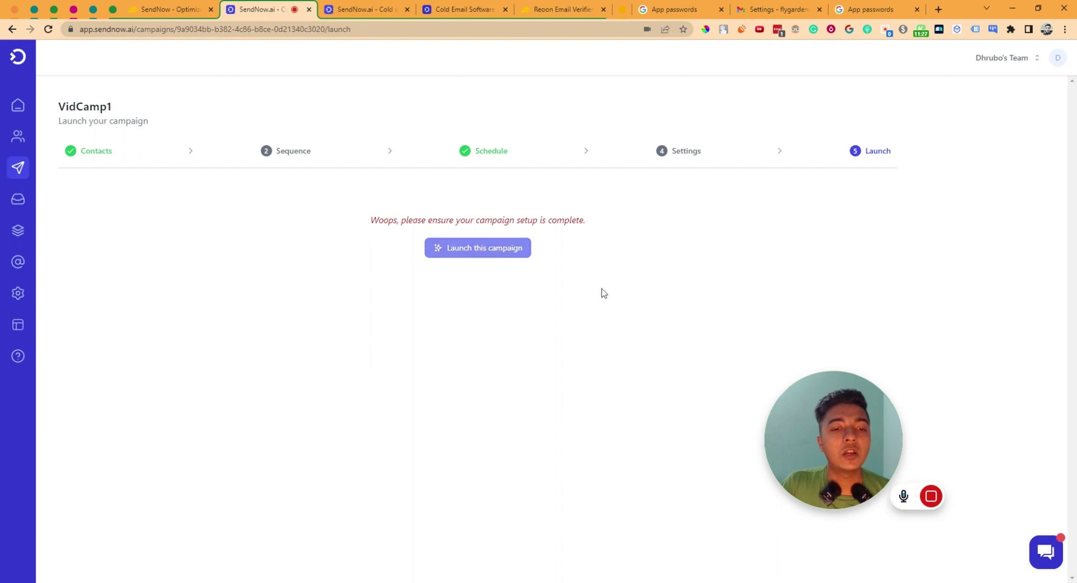
Return to the campaign settings and attach the connected Gmail account as the campaign's sender email.
{"action": "mouse_move", "coordinate": [967, 497]}
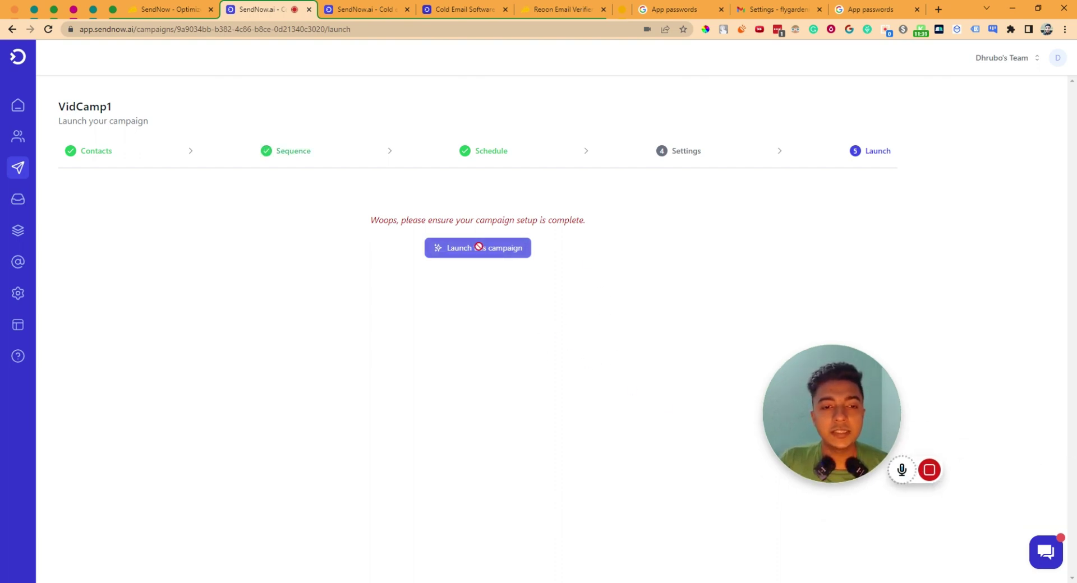
{"action": "left_click", "coordinate": [694, 158]}
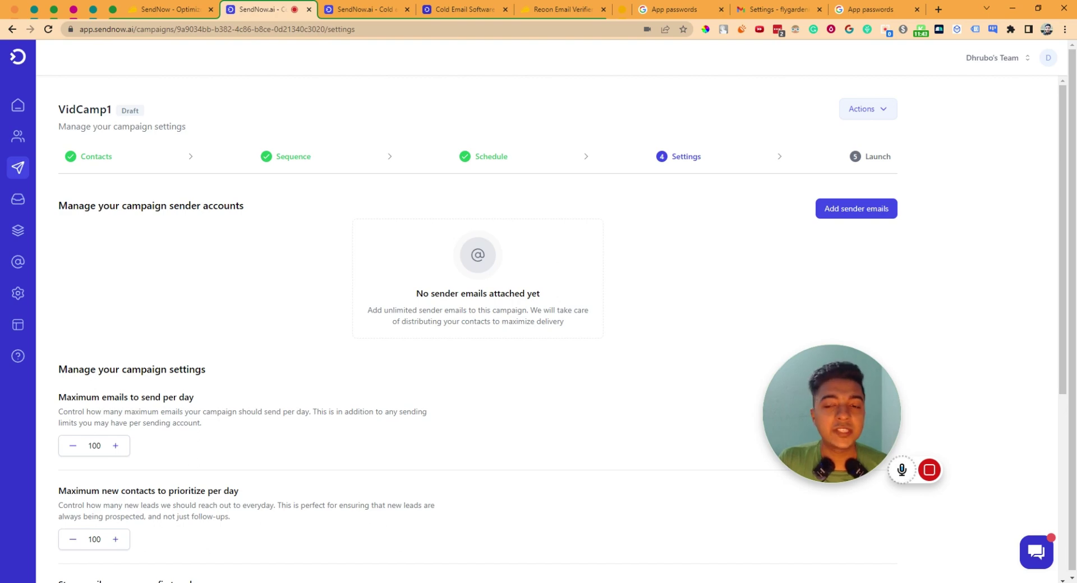
{"action": "left_click", "coordinate": [844, 213]}
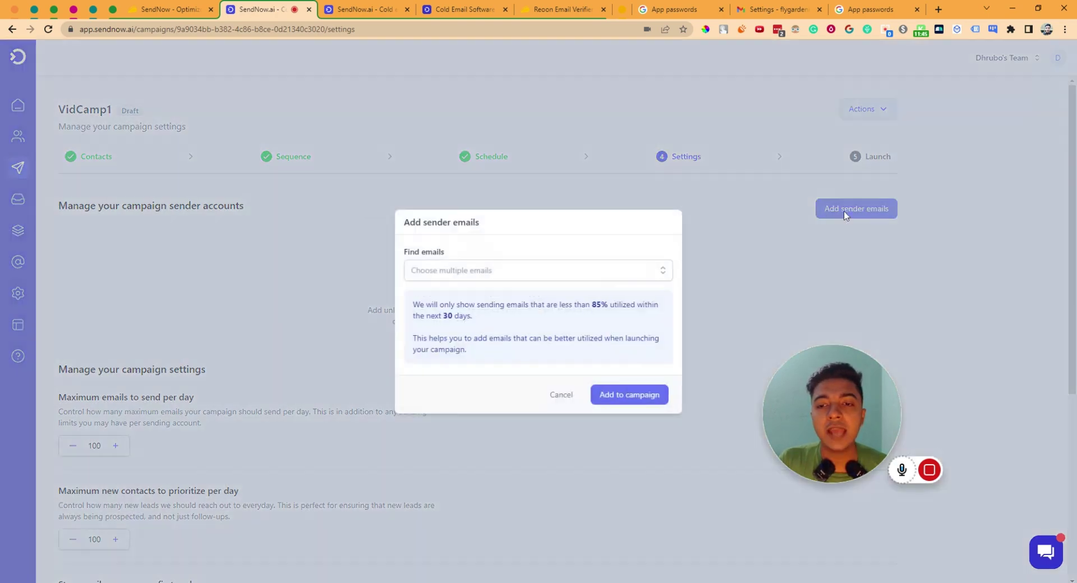
{"action": "left_click", "coordinate": [432, 273]}
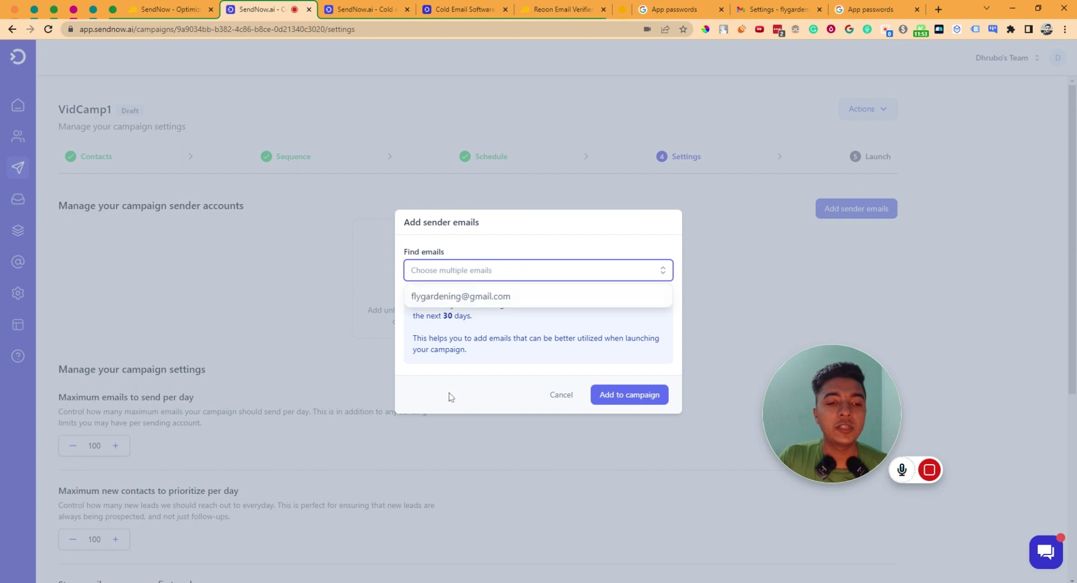
{"action": "left_click", "coordinate": [429, 303]}
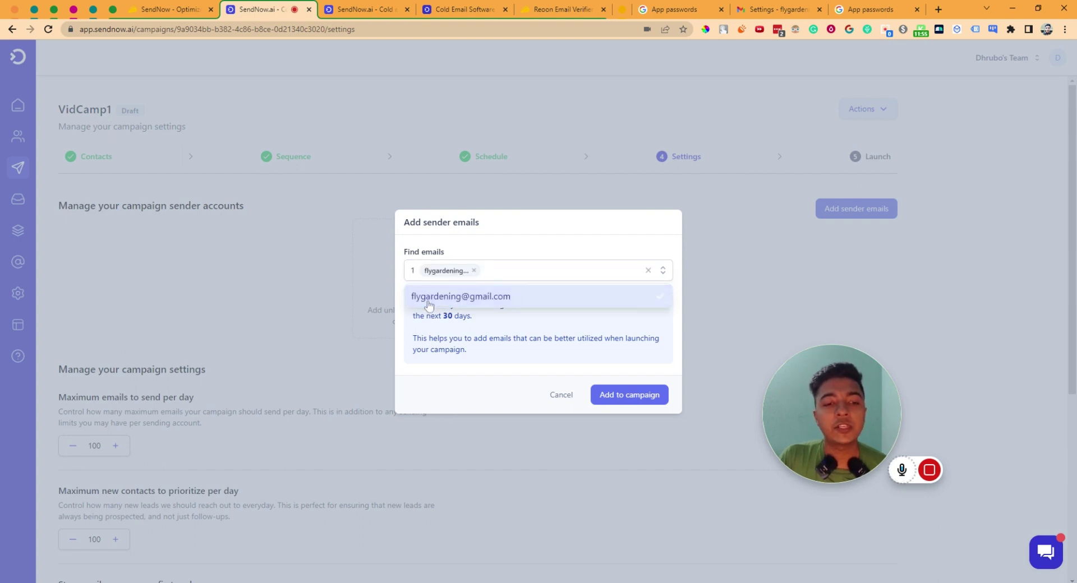
{"action": "left_click", "coordinate": [505, 252]}
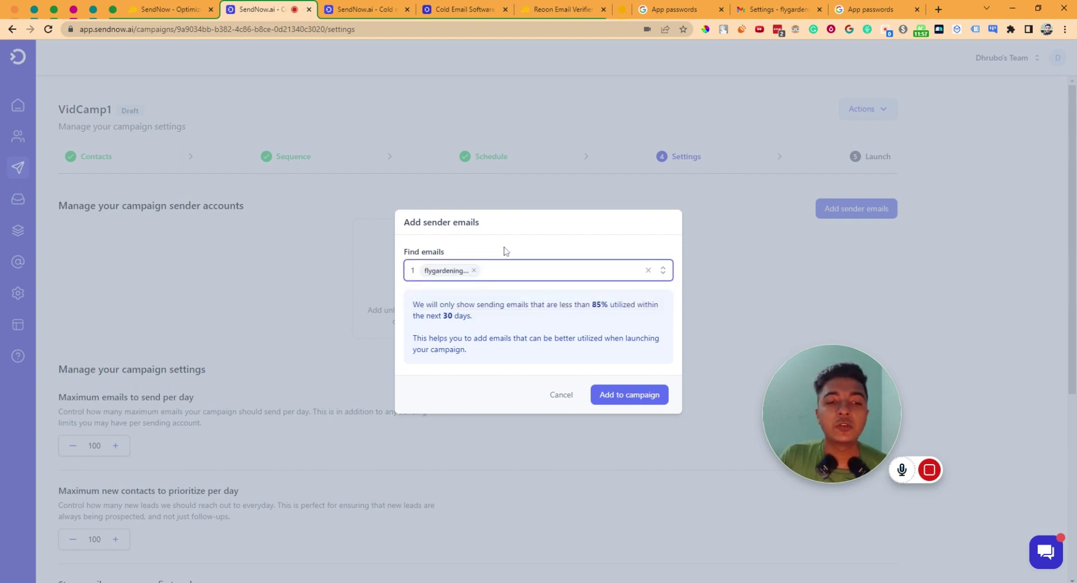
{"action": "left_click", "coordinate": [631, 396]}
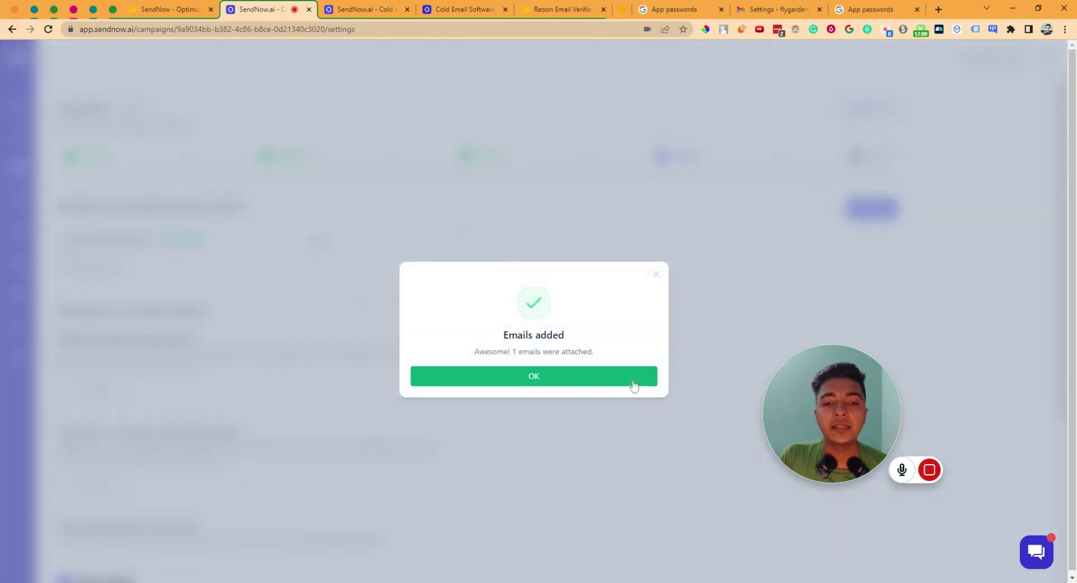
{"action": "left_click", "coordinate": [632, 377]}
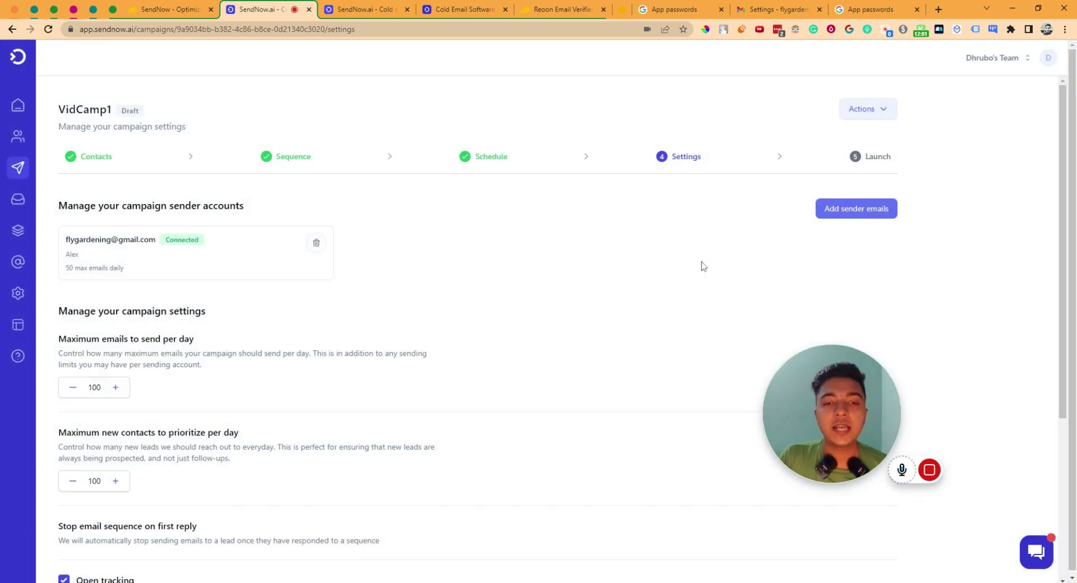
Proceed to the launch summary, launch the VidCamp1 campaign and confirm the launch.
{"action": "scroll", "coordinate": [548, 355], "scroll_direction": "down", "scroll_amount": 5}
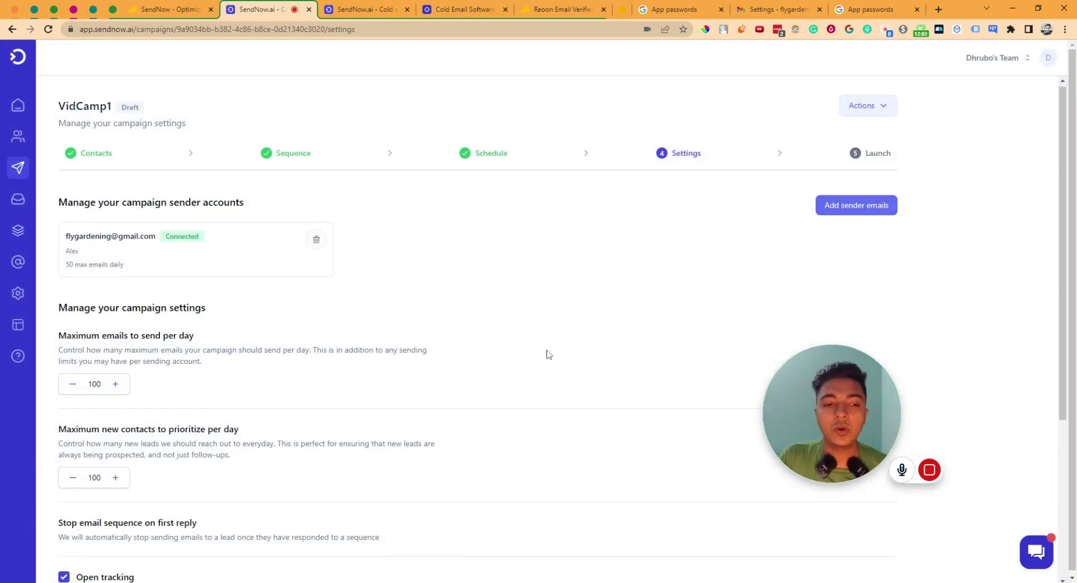
{"action": "left_click", "coordinate": [841, 559]}
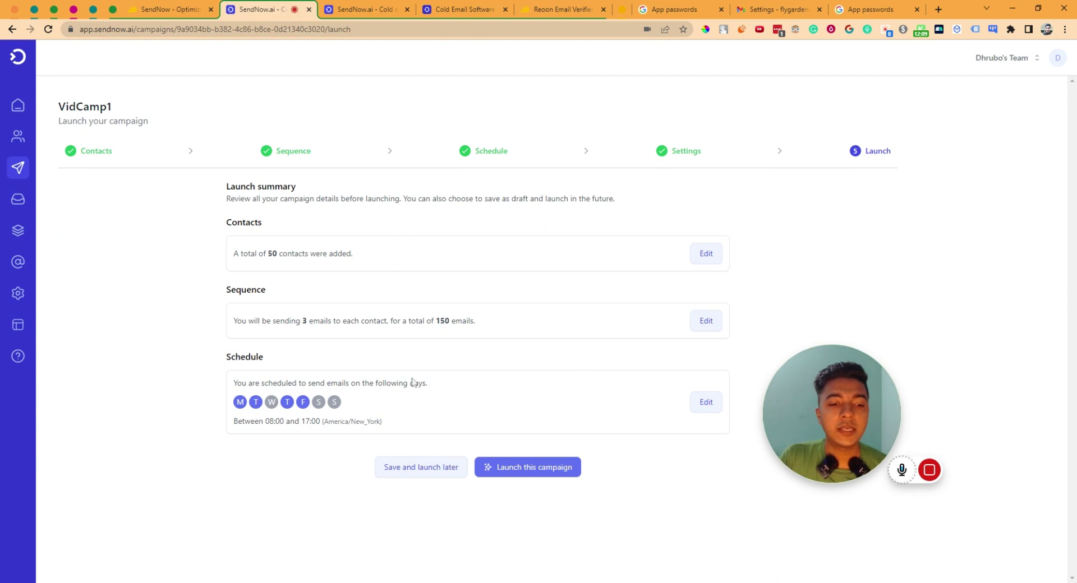
{"action": "left_click", "coordinate": [527, 471]}
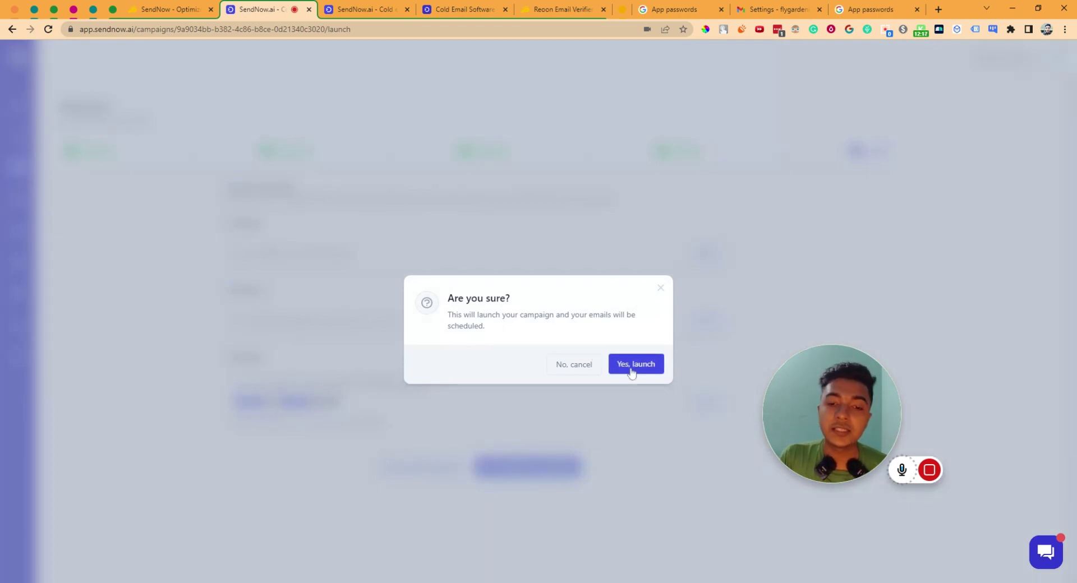
{"action": "left_click", "coordinate": [632, 365]}
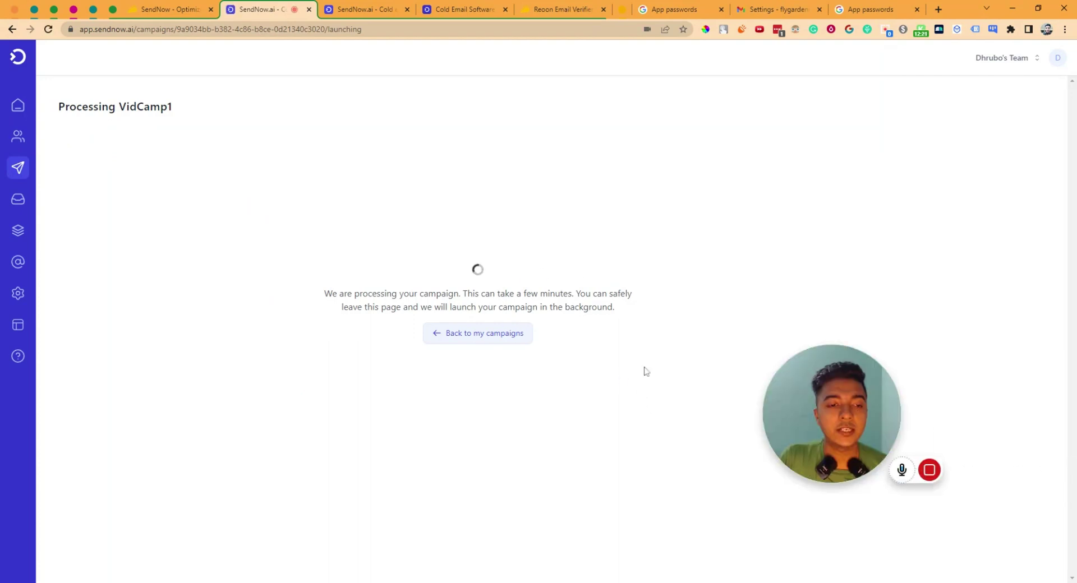
{"action": "mouse_move", "coordinate": [929, 470]}
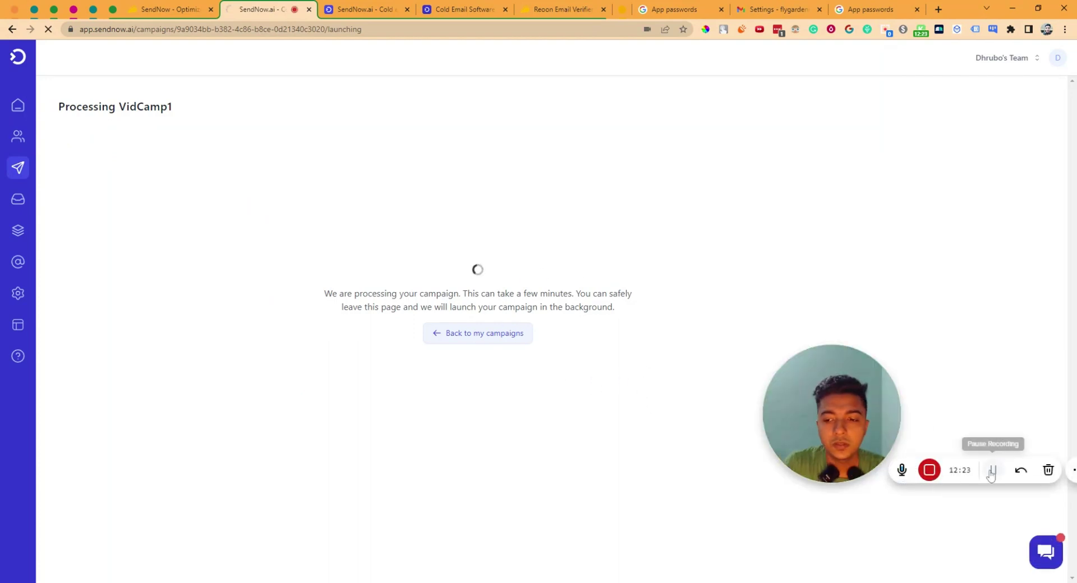
{"action": "left_click_drag", "start_coordinate": [480, 293], "coordinate": [619, 311]}
{"action": "left_click", "coordinate": [588, 304]}
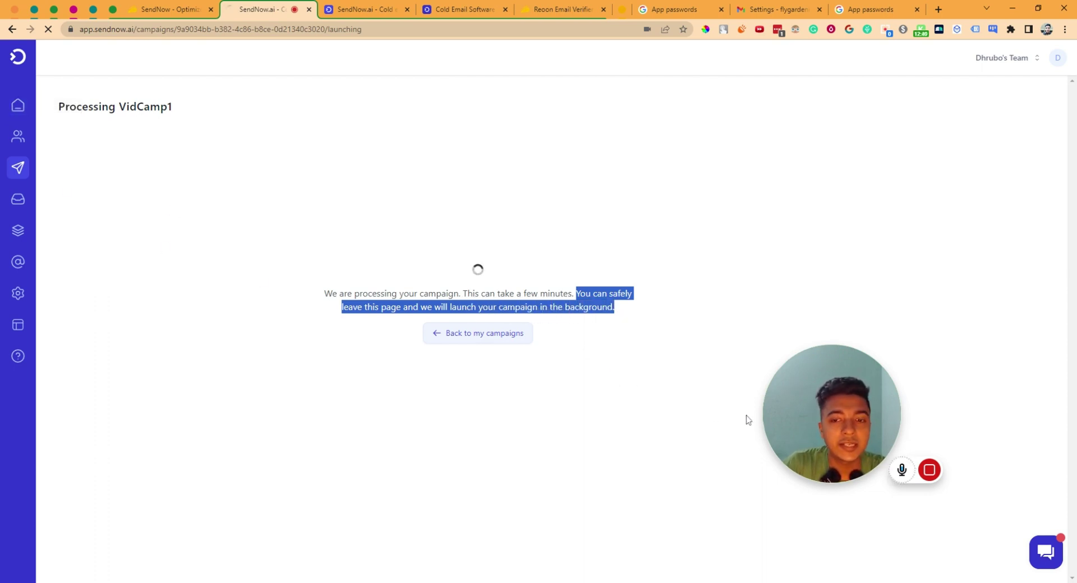
{"action": "left_click_drag", "start_coordinate": [789, 433], "coordinate": [71, 456]}
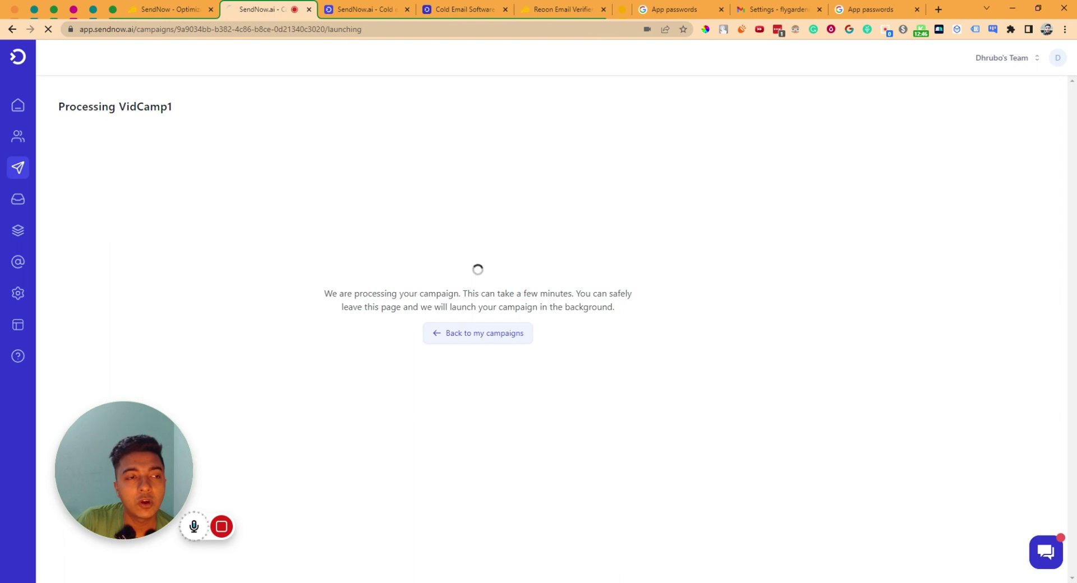
{"action": "mouse_move", "coordinate": [233, 525]}
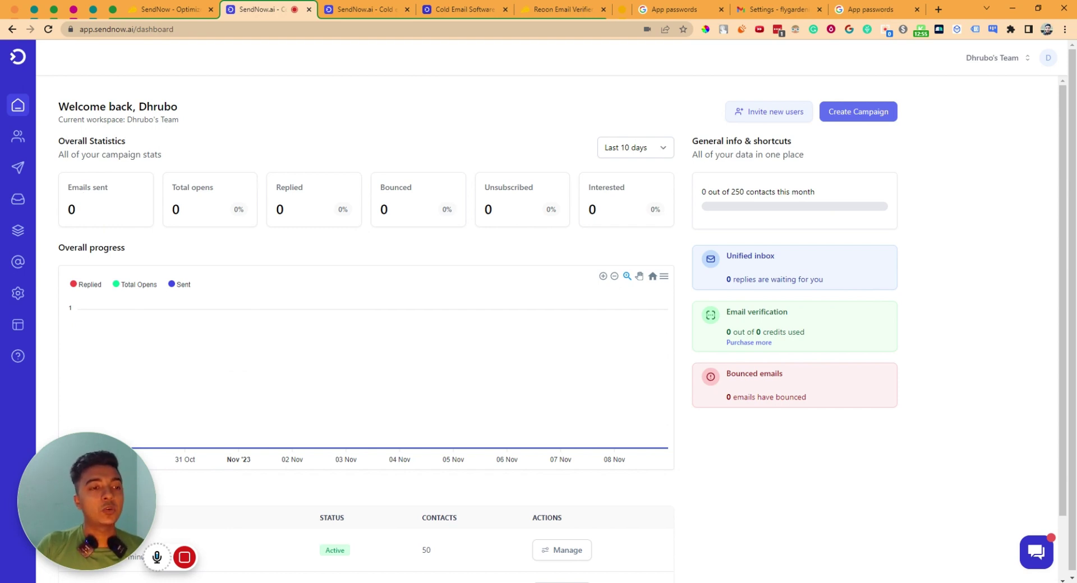
Review the Replied, Bounced, Unsubscribed and Interested statistics on the dashboard.
{"action": "double_click", "coordinate": [289, 187]}
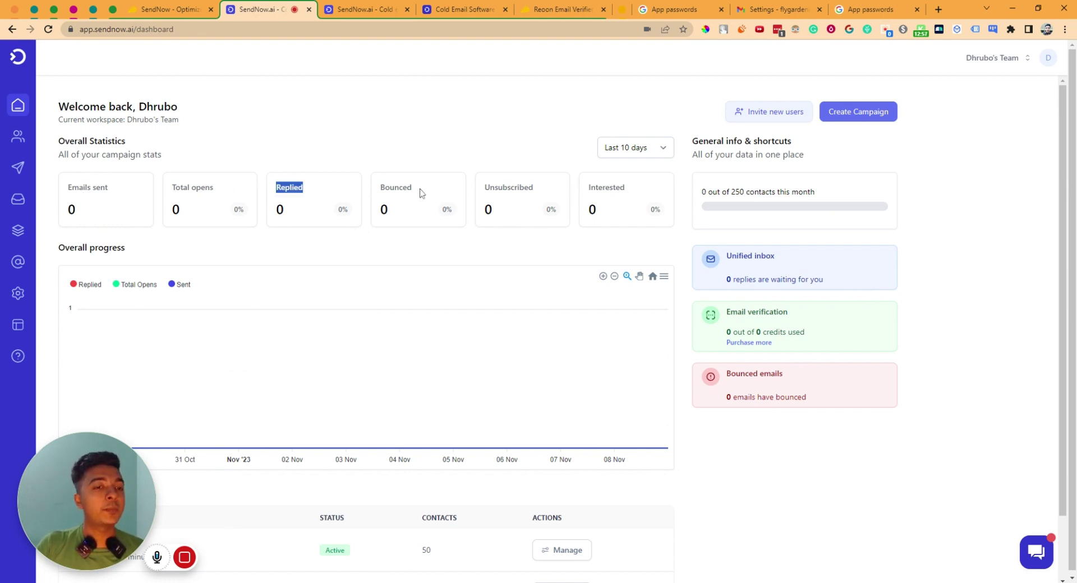
{"action": "double_click", "coordinate": [396, 188]}
{"action": "double_click", "coordinate": [508, 187]}
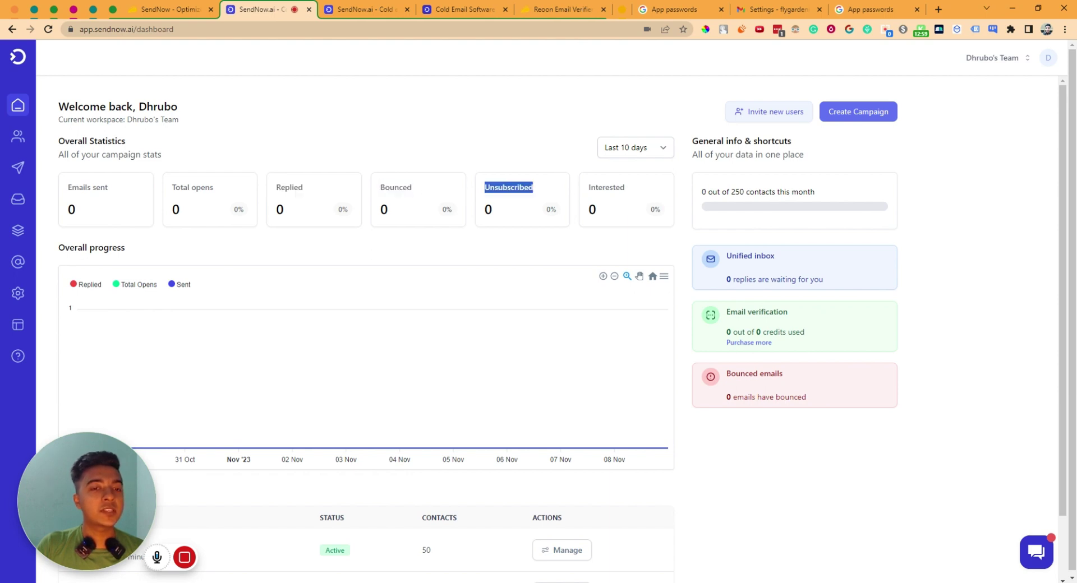
{"action": "double_click", "coordinate": [606, 188]}
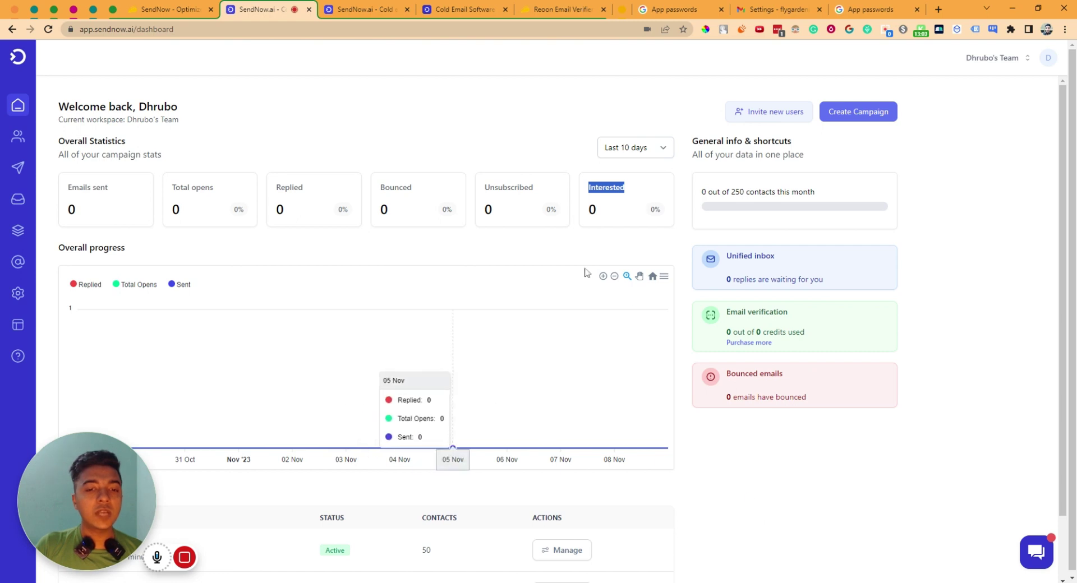
Review the recent campaigns list on the dashboard, focusing on the VidCamp1 entry.
{"action": "left_click_drag", "start_coordinate": [116, 501], "coordinate": [133, 112]}
{"action": "scroll", "coordinate": [144, 502], "scroll_direction": "down", "scroll_amount": 1}
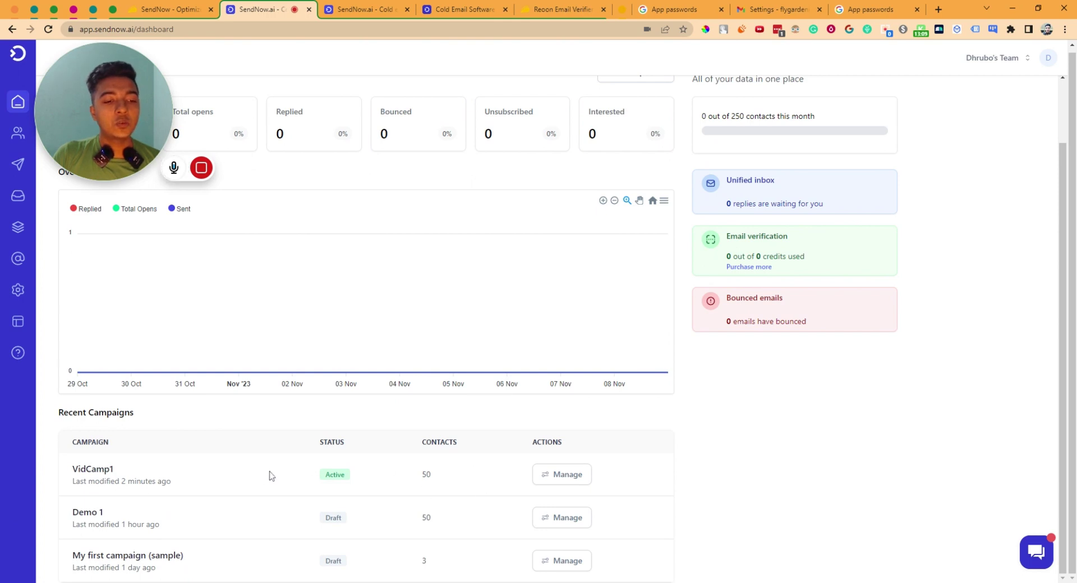
{"action": "double_click", "coordinate": [77, 469]}
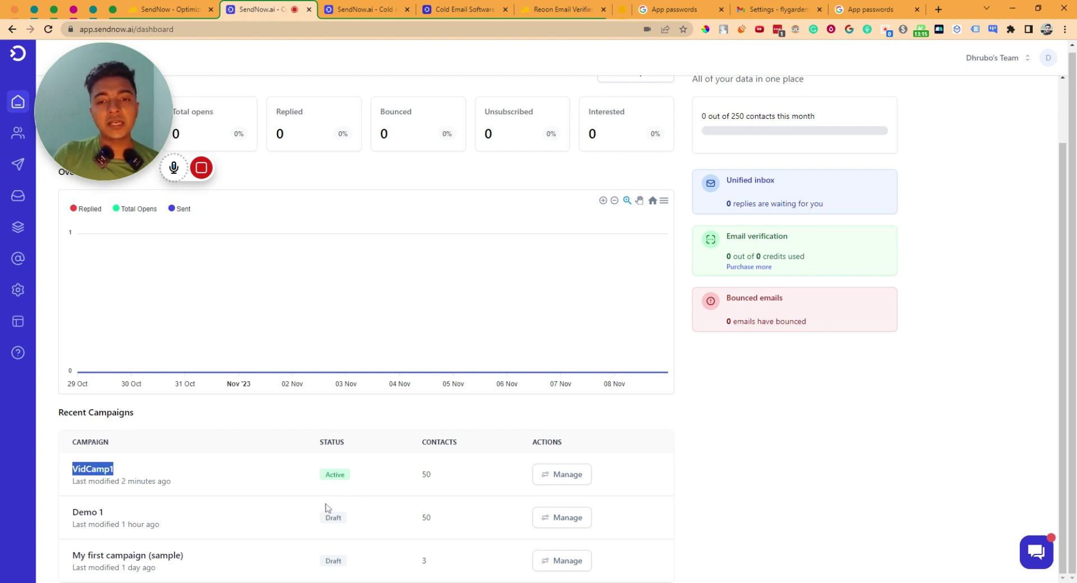
{"action": "scroll", "coordinate": [327, 508], "scroll_direction": "up", "scroll_amount": 2}
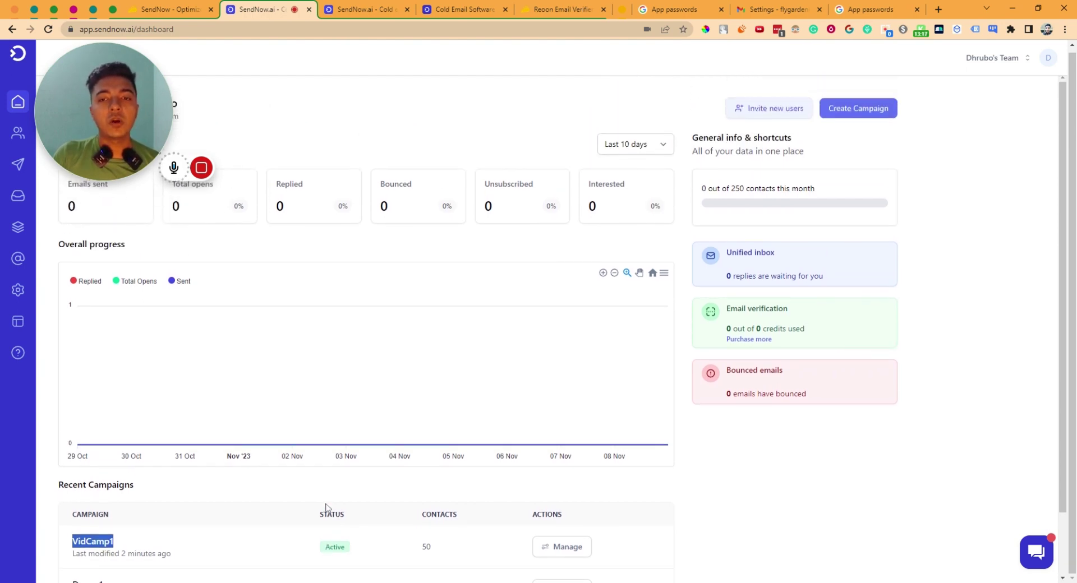
{"action": "left_click_drag", "start_coordinate": [102, 115], "coordinate": [95, 486]}
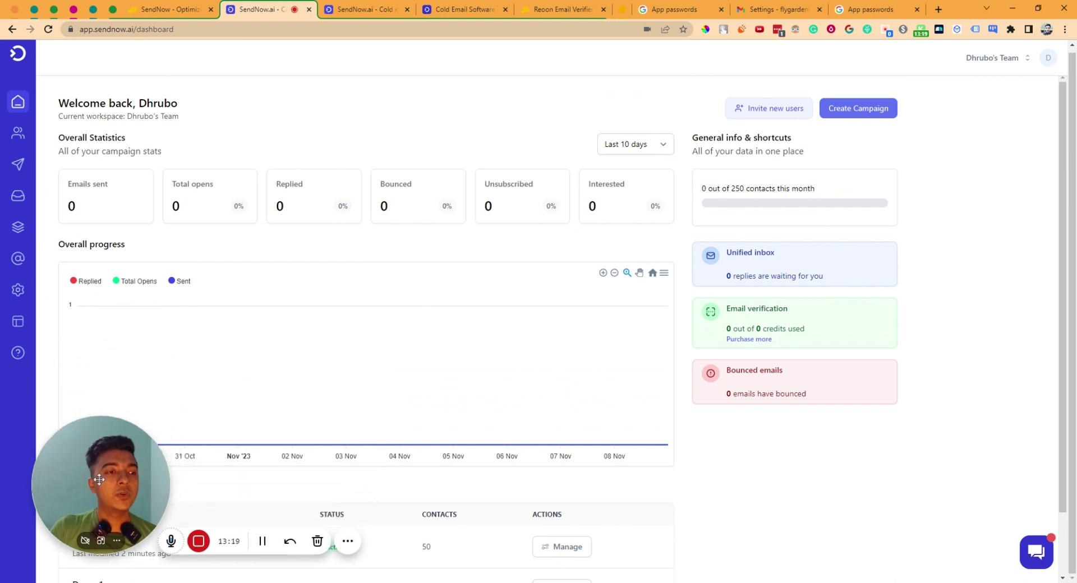
Open the workspace contacts and look through the imported contacts with their verification status and campaign statistics.
{"action": "left_click", "coordinate": [18, 136]}
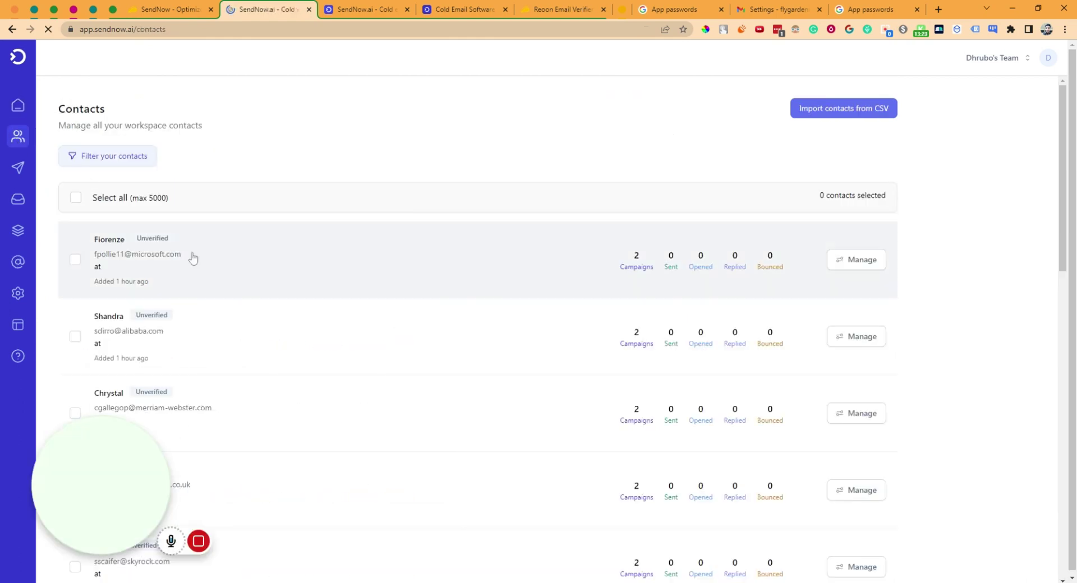
{"action": "scroll", "coordinate": [341, 301], "scroll_direction": "down", "scroll_amount": 5}
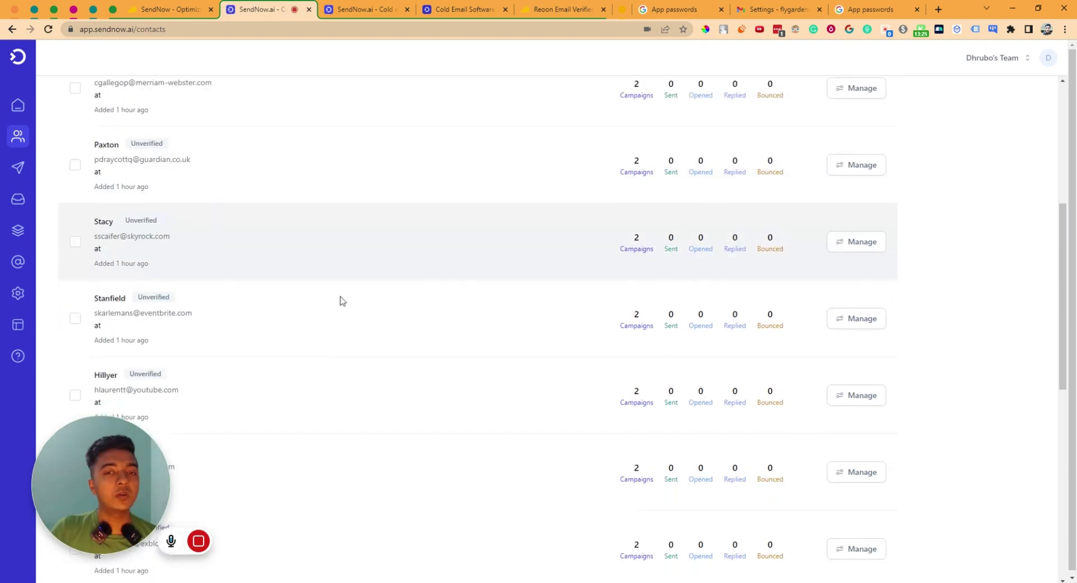
{"action": "scroll", "coordinate": [341, 301], "scroll_direction": "up", "scroll_amount": 5}
{"action": "scroll", "coordinate": [235, 217], "scroll_direction": "down", "scroll_amount": 1}
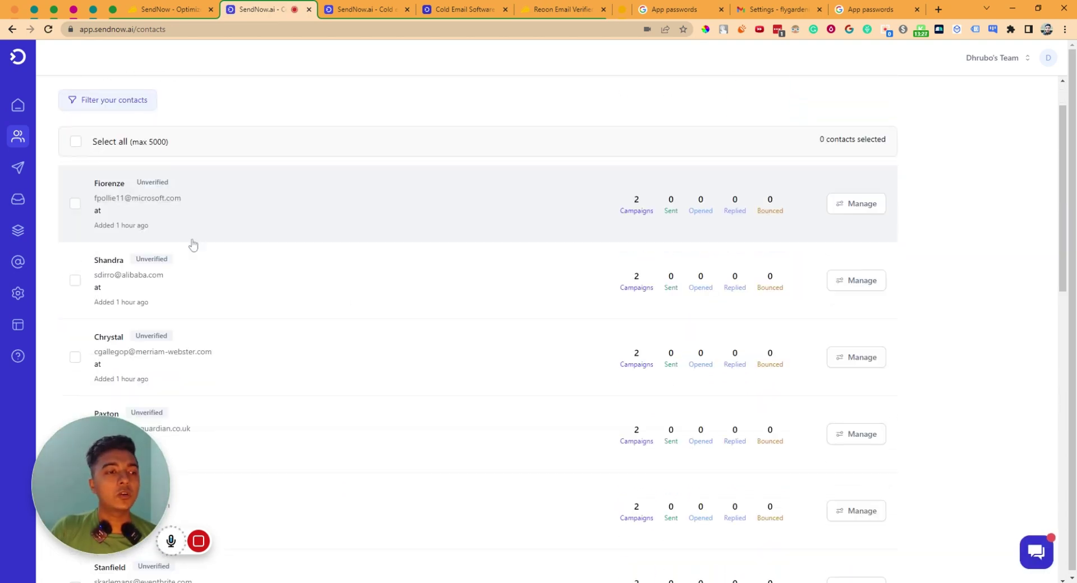
{"action": "scroll", "coordinate": [247, 309], "scroll_direction": "down", "scroll_amount": 10}
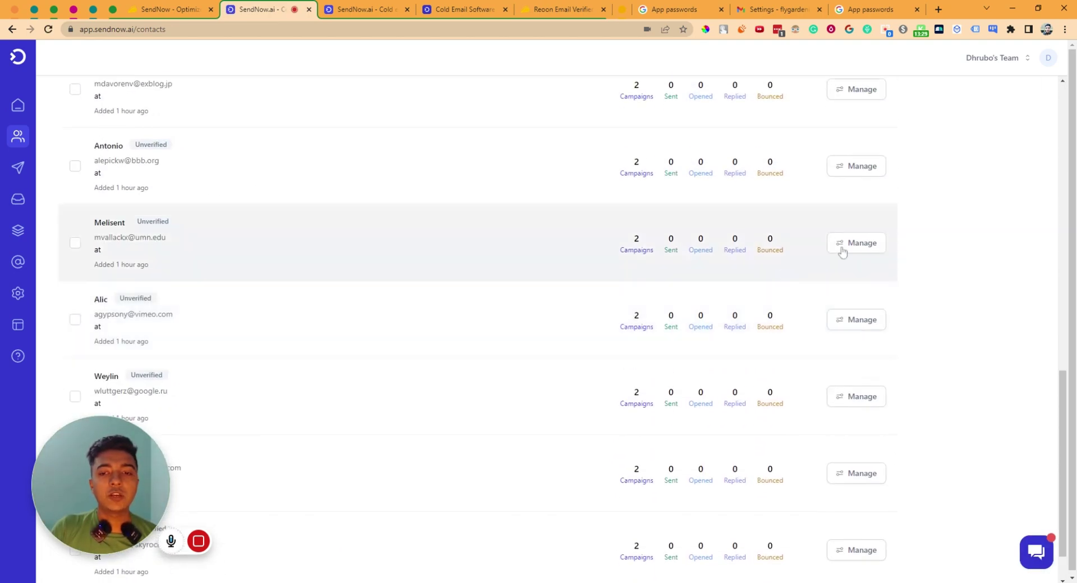
Set the status of the contact with the umn.edu address to Verified, enter the contact's last name and save the update.
{"action": "left_click", "coordinate": [842, 252]}
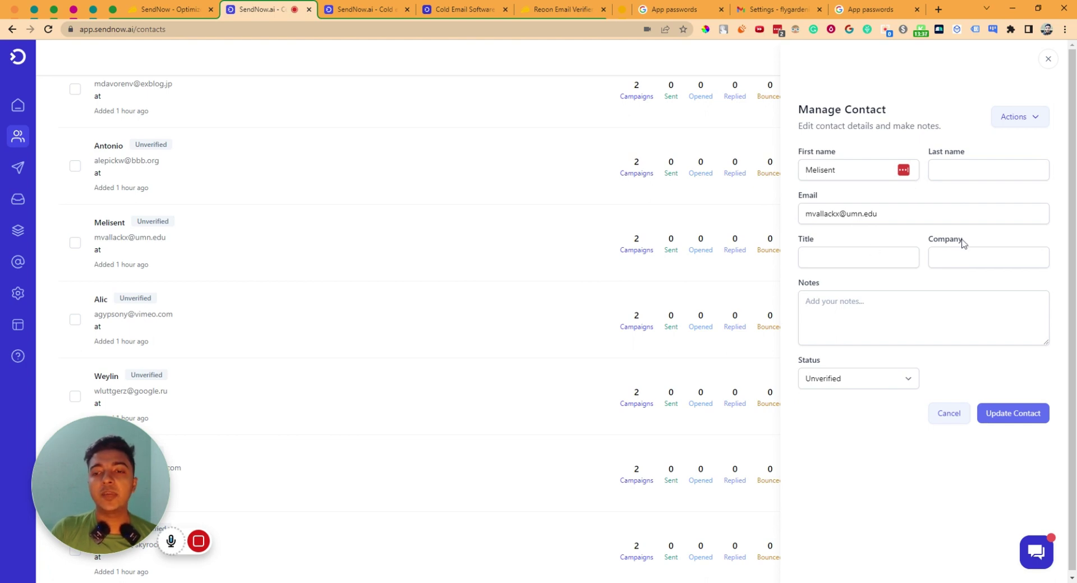
{"action": "left_click", "coordinate": [855, 377]}
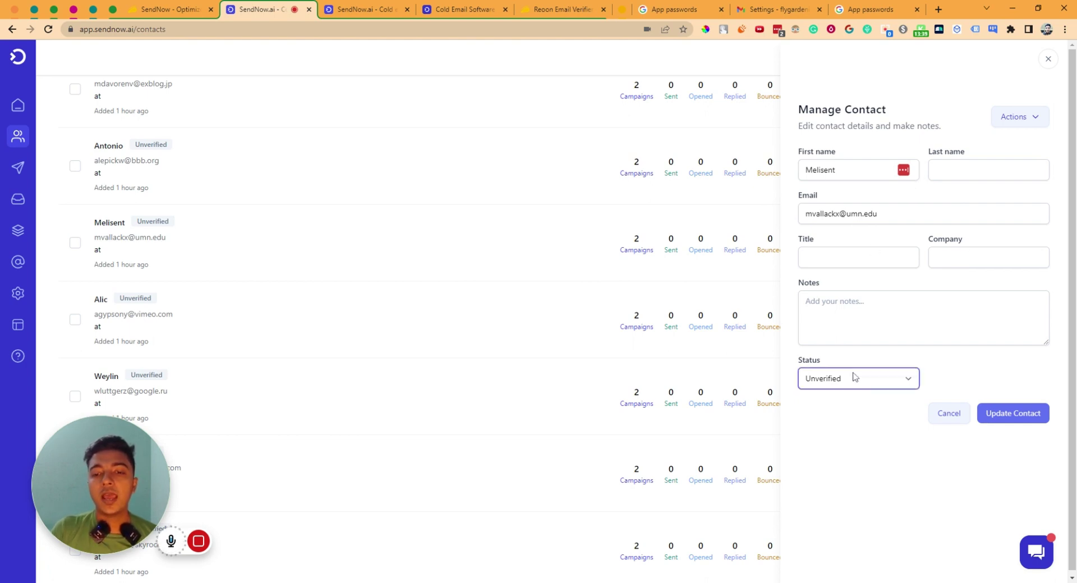
{"action": "left_click", "coordinate": [853, 397]}
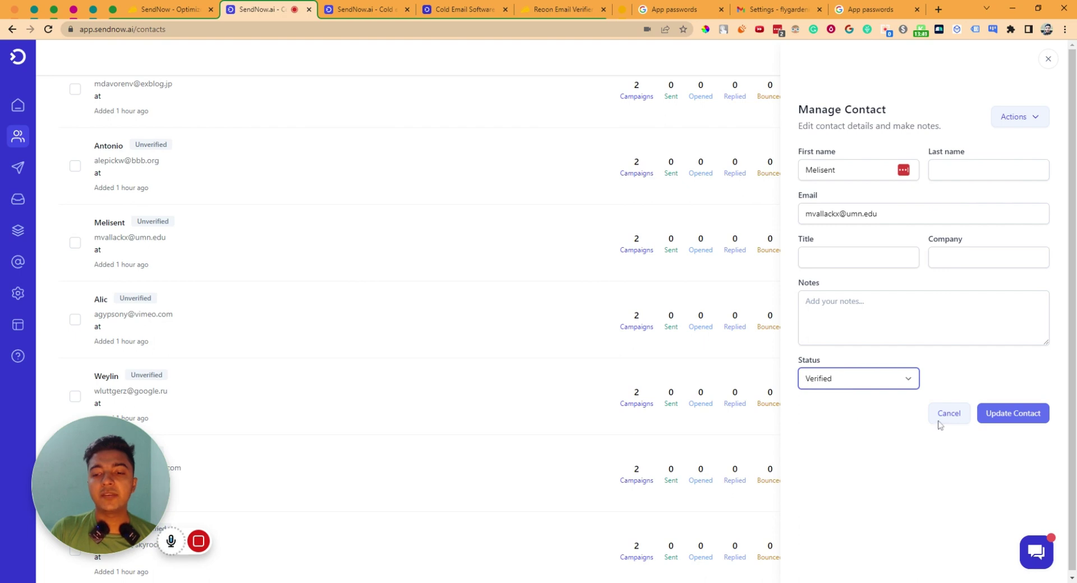
{"action": "left_click", "coordinate": [1005, 422]}
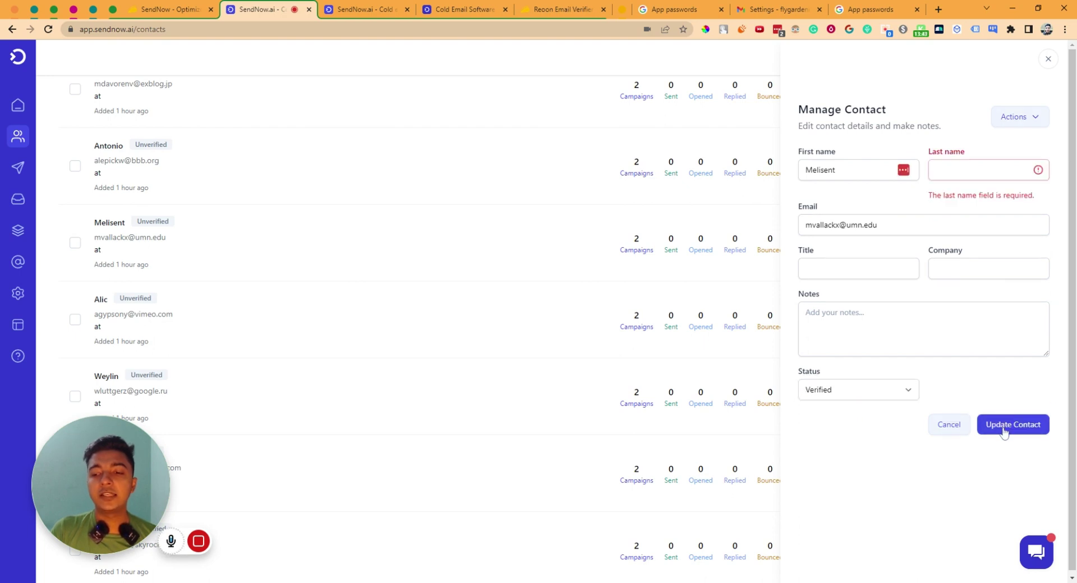
{"action": "left_click", "coordinate": [970, 170]}
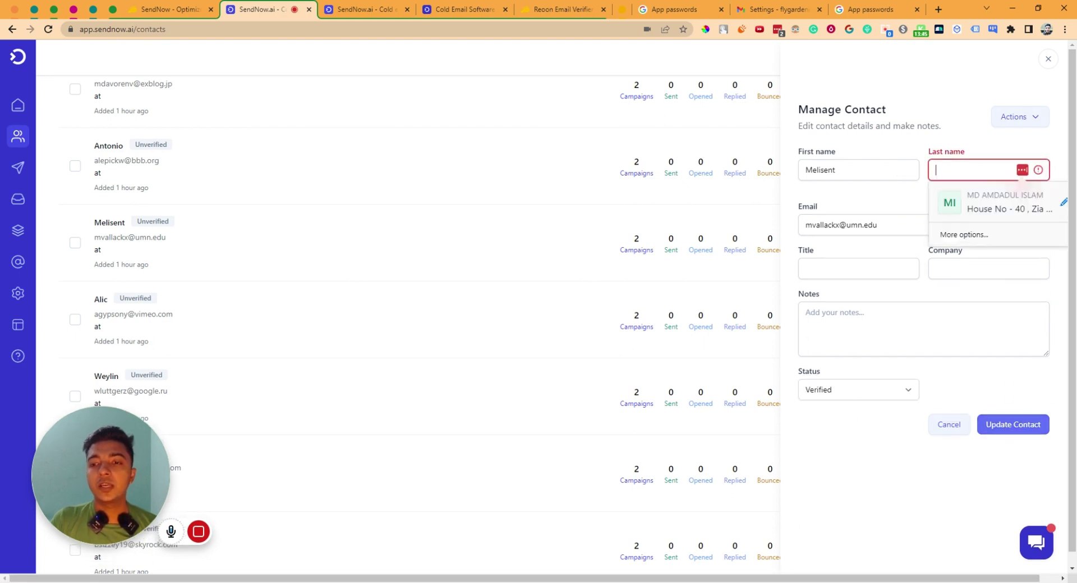
{"action": "type", "text": "Alex"}
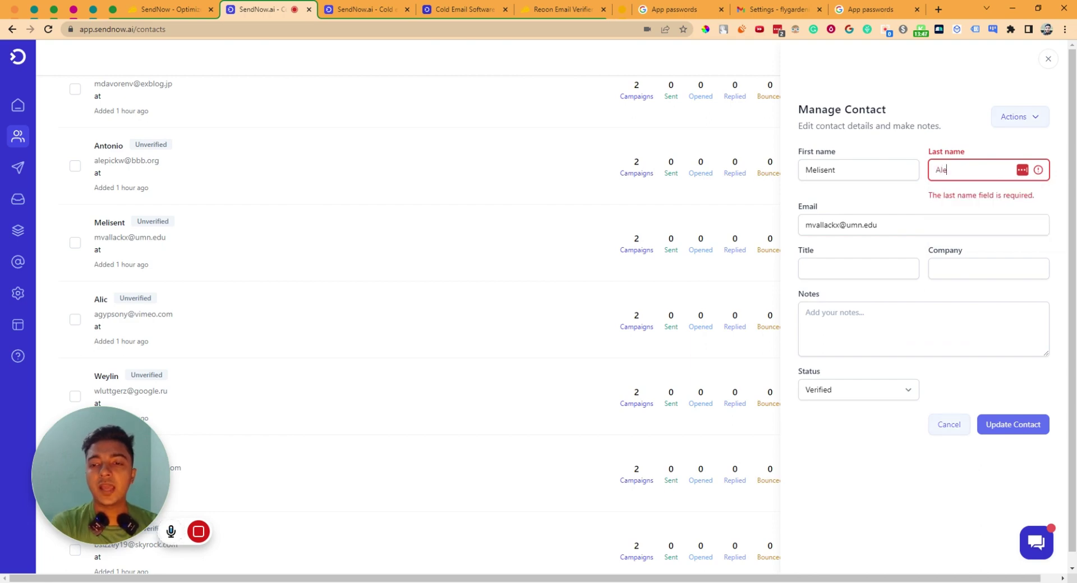
{"action": "left_click", "coordinate": [1029, 425]}
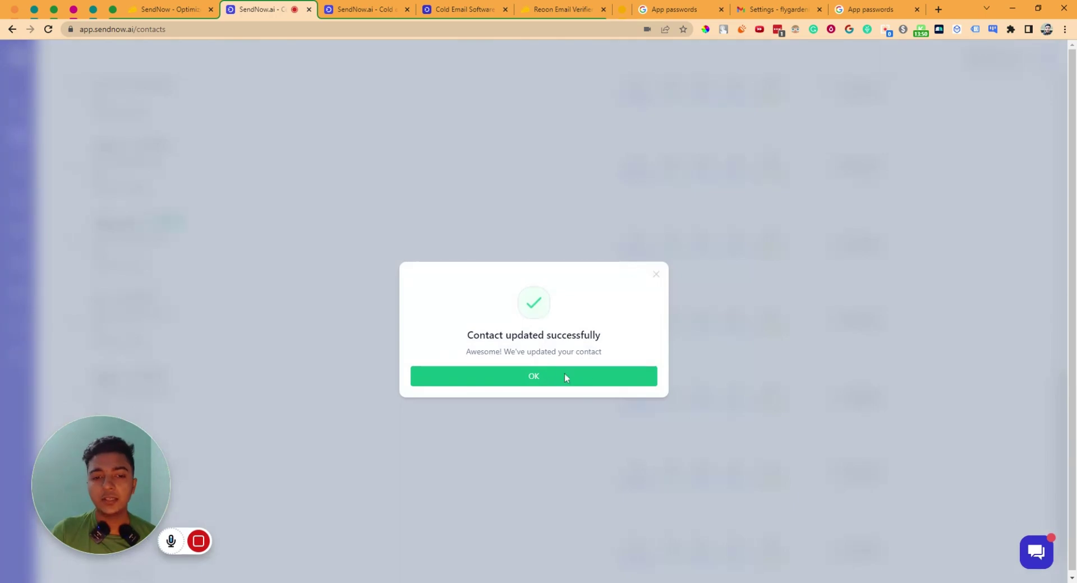
{"action": "left_click", "coordinate": [564, 377]}
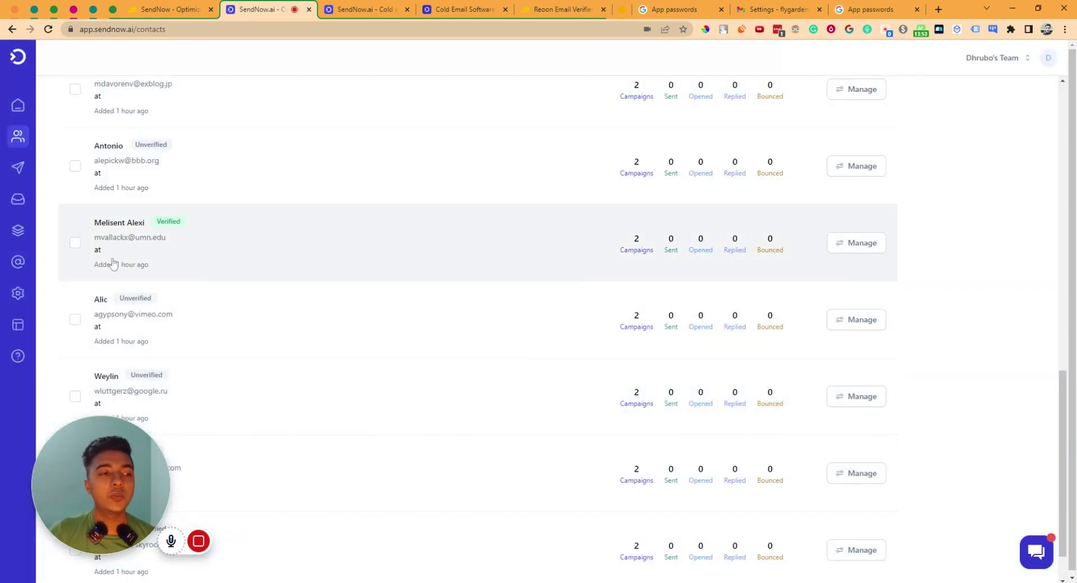
Look over the campaigns list, the Global Inbox for replies and the Sequence Templates page.
{"action": "left_click", "coordinate": [18, 168]}
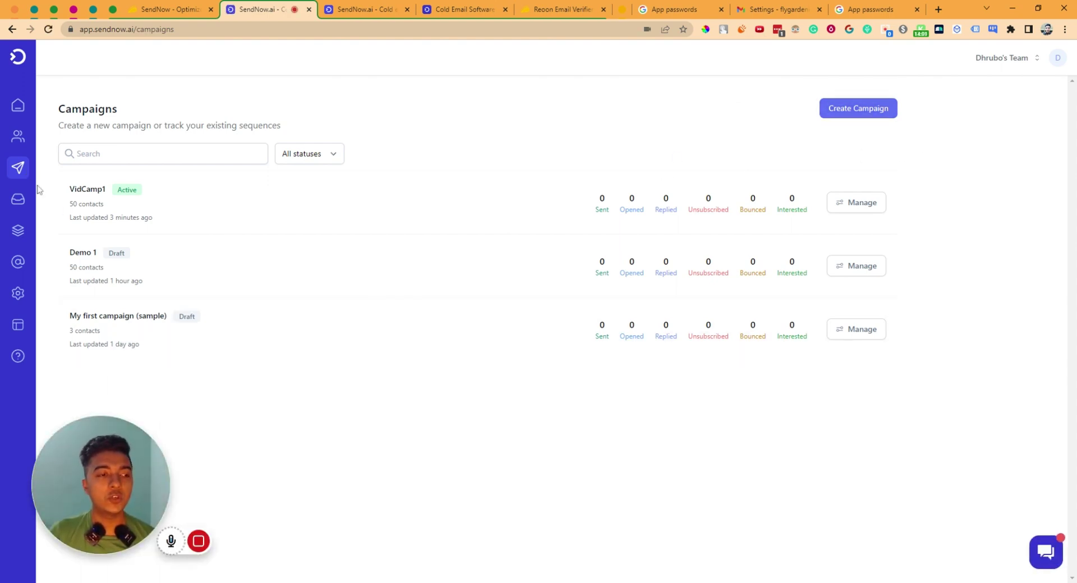
{"action": "left_click", "coordinate": [22, 206]}
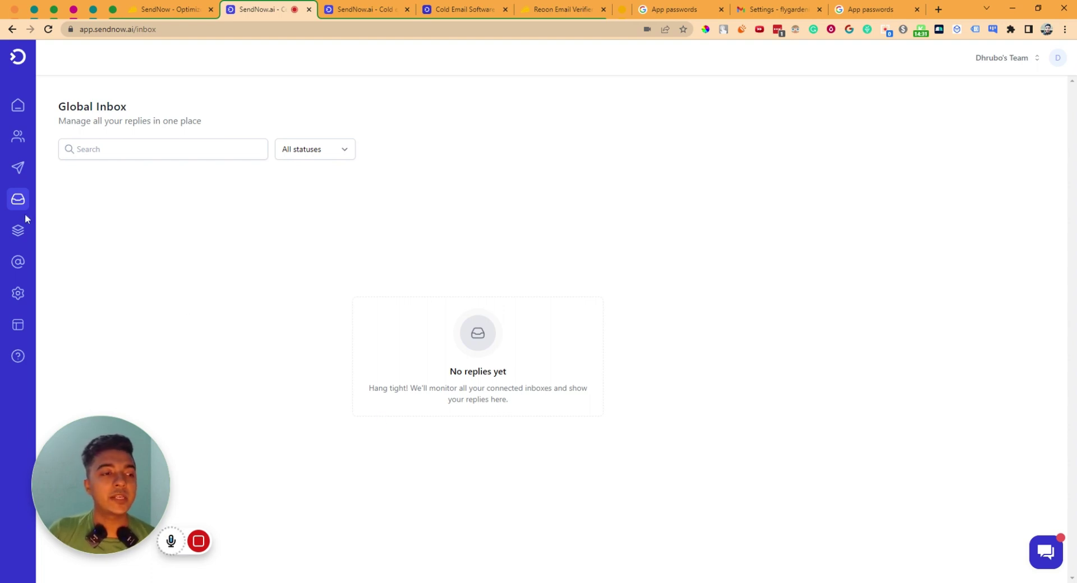
{"action": "left_click", "coordinate": [18, 231]}
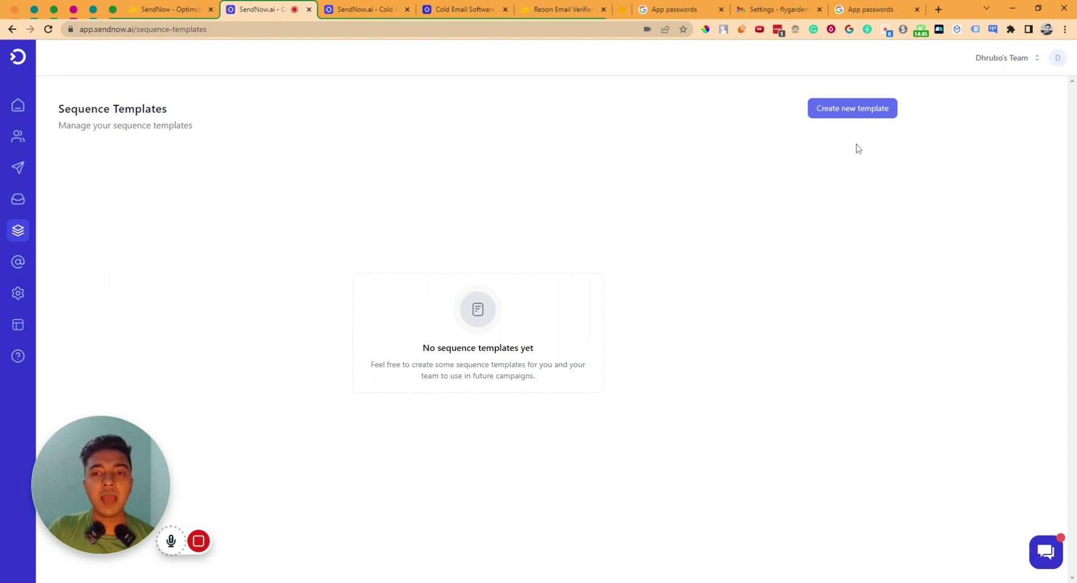
{"action": "left_click", "coordinate": [846, 115]}
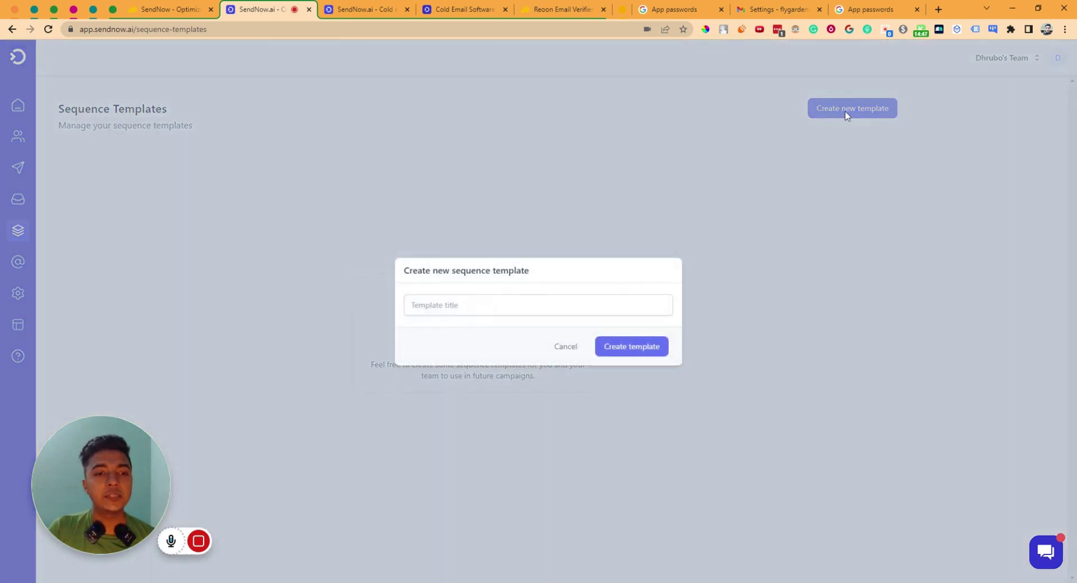
{"action": "left_click", "coordinate": [505, 305]}
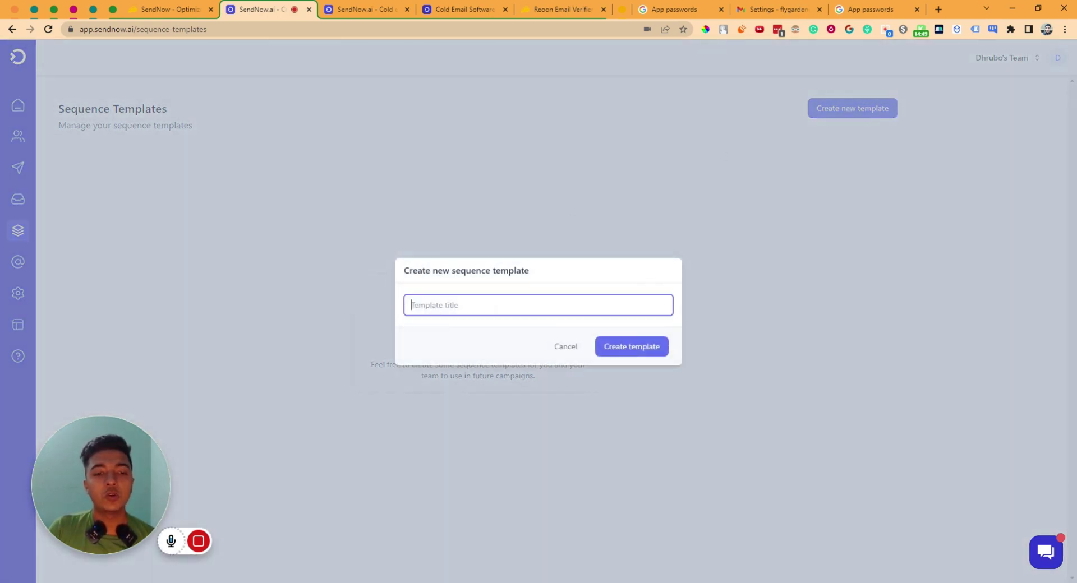
{"action": "left_click", "coordinate": [566, 347]}
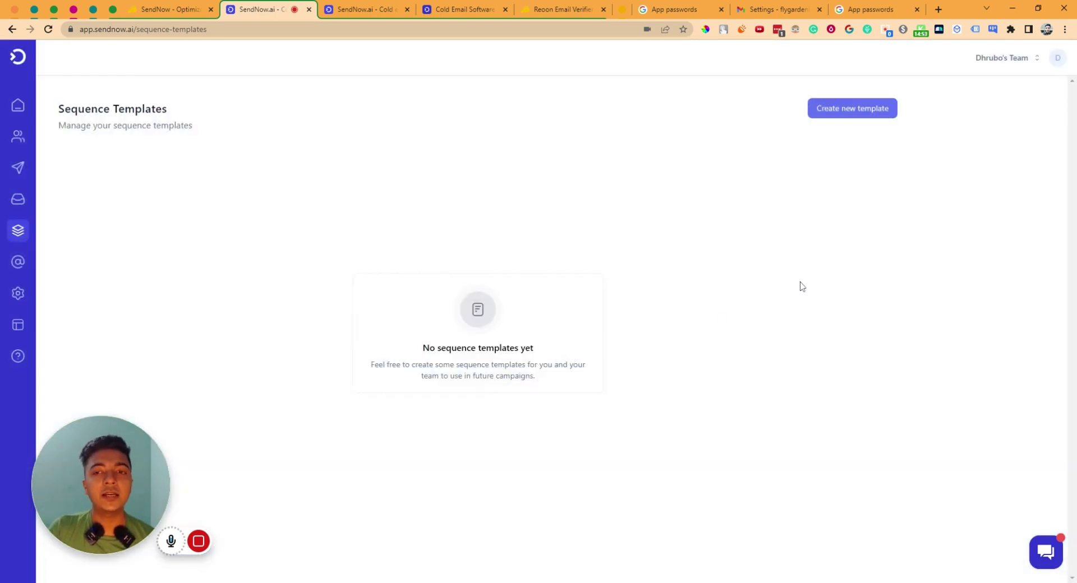
Review the connected email accounts, the billing plans and the email verification credit packages.
{"action": "left_click", "coordinate": [17, 262]}
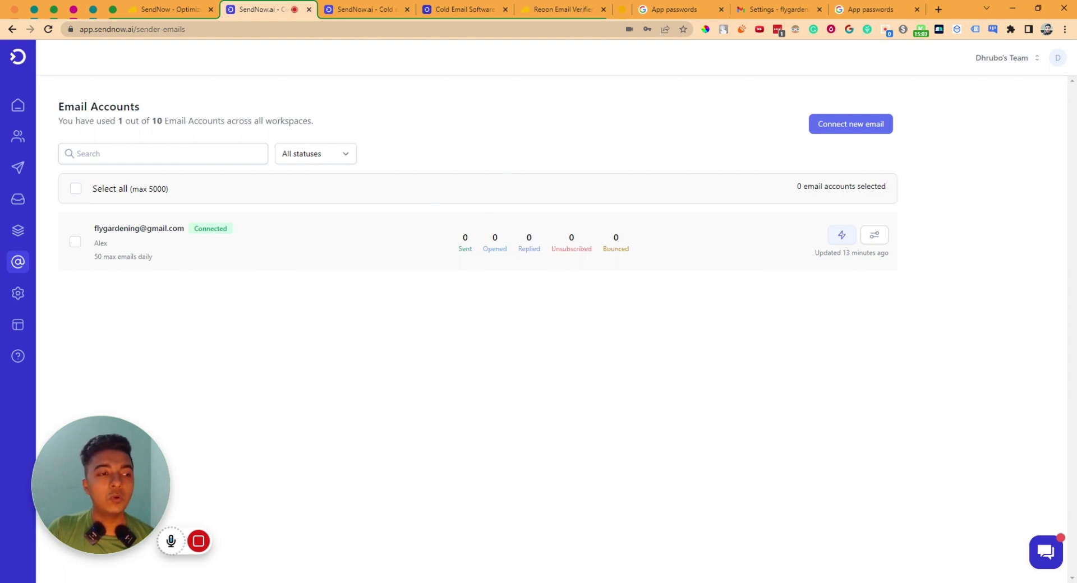
{"action": "left_click", "coordinate": [18, 294]}
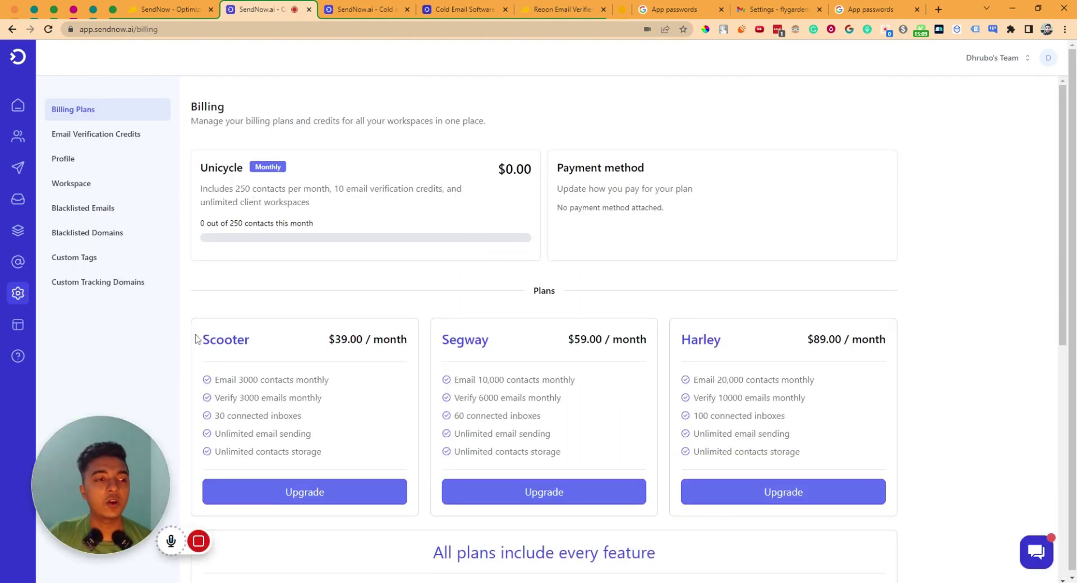
{"action": "left_click", "coordinate": [79, 141]}
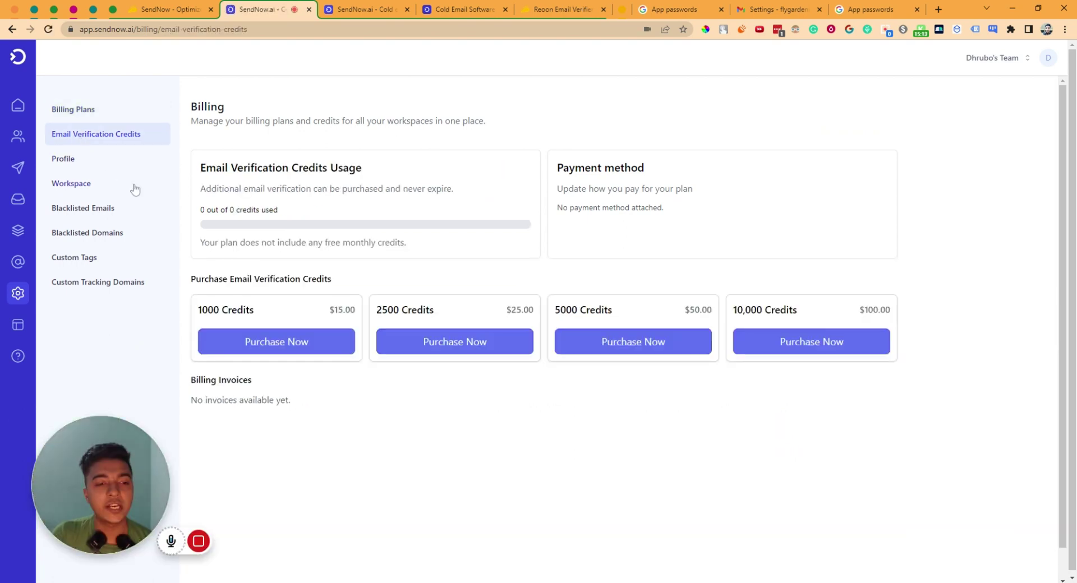
Switch to SendNow's AppSumo page and examine the email verification allowance of License Tier 1 under the plans and features.
{"action": "left_click", "coordinate": [169, 16]}
{"action": "scroll", "coordinate": [317, 71], "scroll_direction": "down", "scroll_amount": 3}
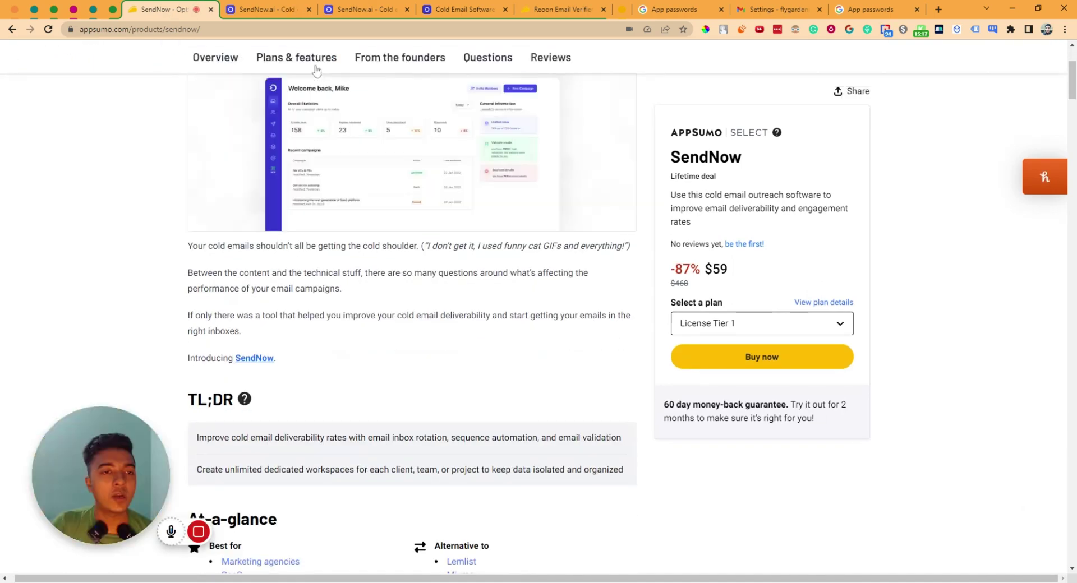
{"action": "left_click", "coordinate": [314, 66]}
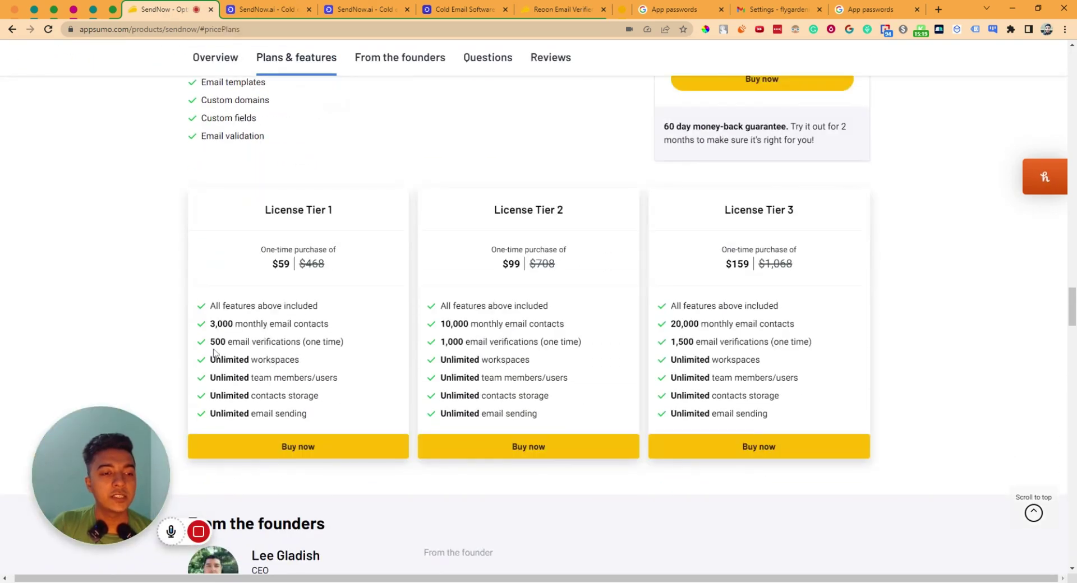
{"action": "left_click_drag", "start_coordinate": [212, 343], "coordinate": [344, 343]}
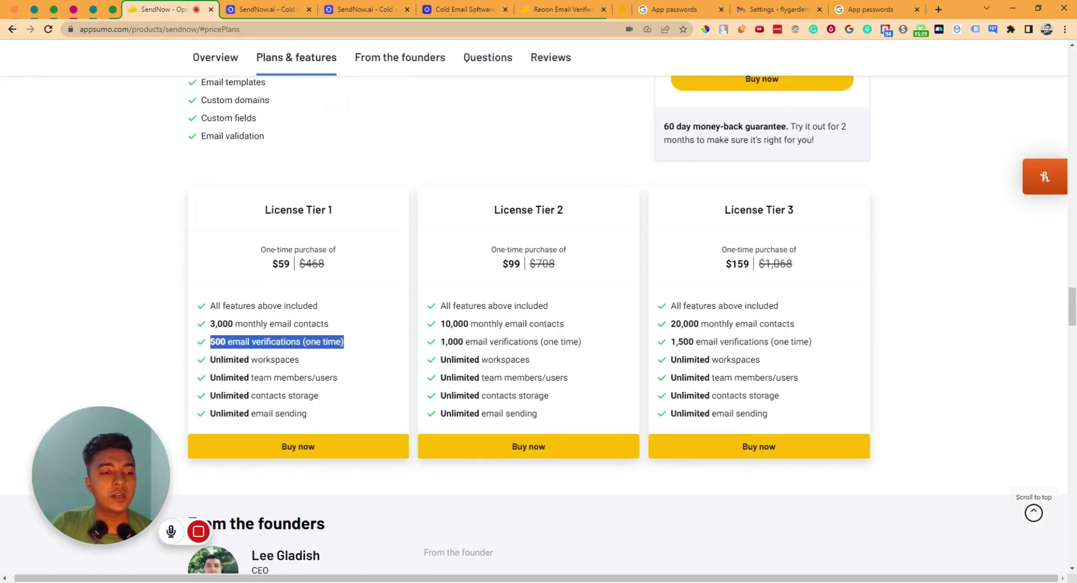
Compare SendNow.ai's verification credit packages with the Reoon Email Verifier deal and return to SendNow.ai.
{"action": "left_click", "coordinate": [239, 15]}
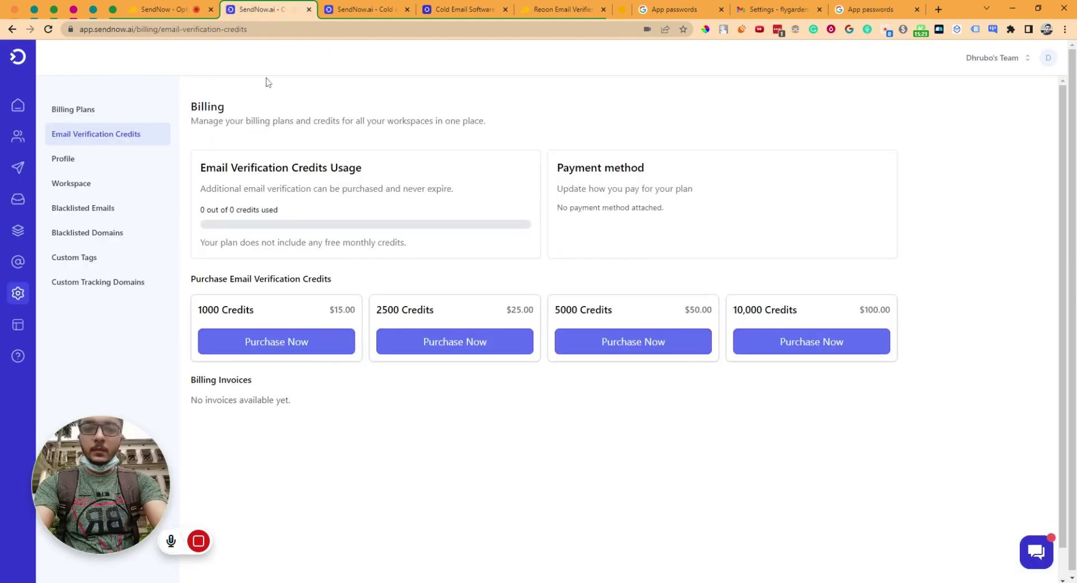
{"action": "left_click", "coordinate": [276, 345]}
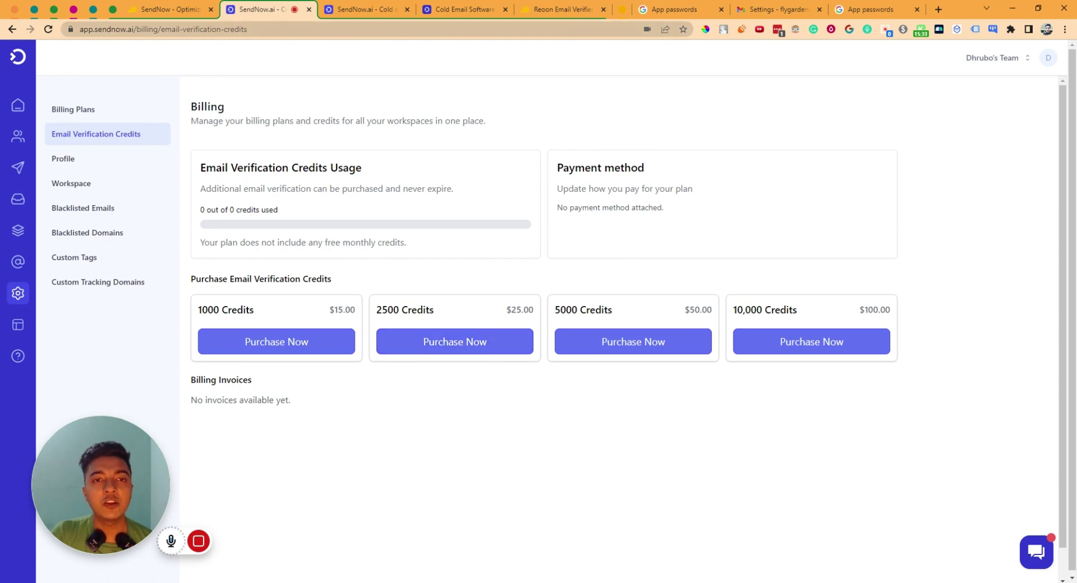
{"action": "left_click", "coordinate": [571, 12]}
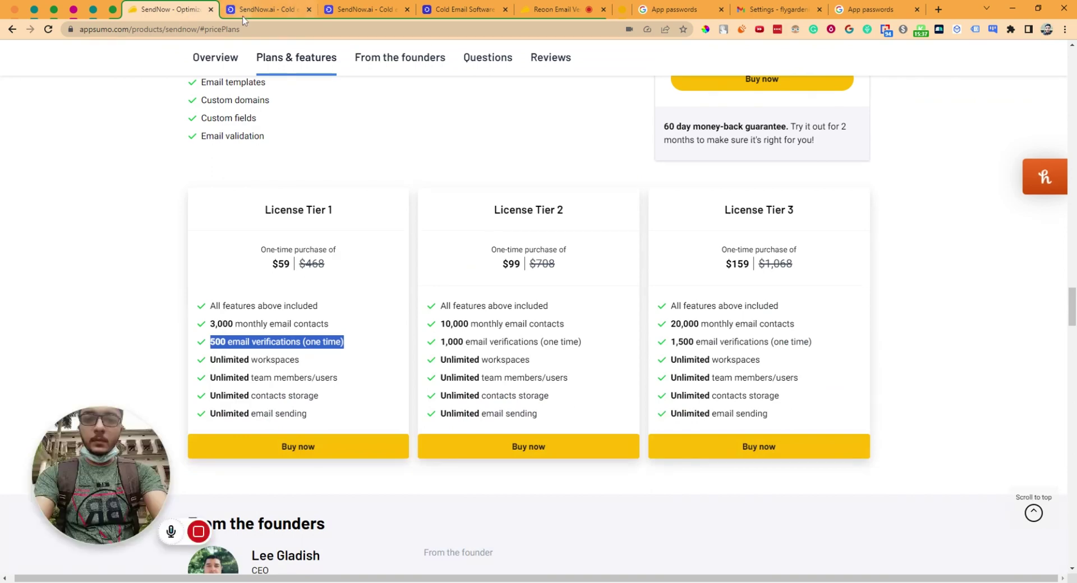
{"action": "left_click", "coordinate": [242, 12]}
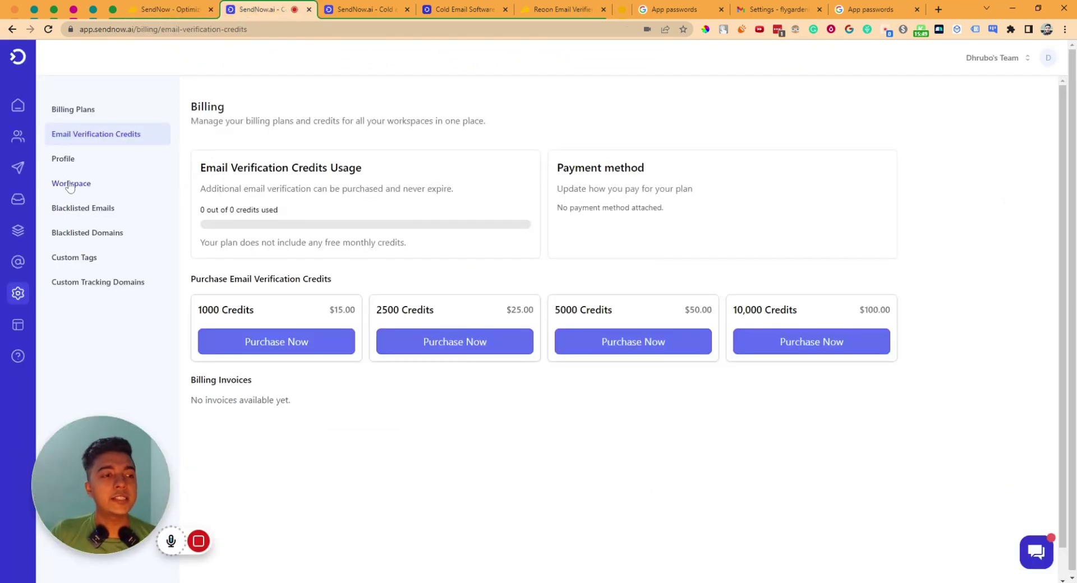
Review the profile settings and the workspace settings in SendNow.ai.
{"action": "left_click", "coordinate": [67, 166]}
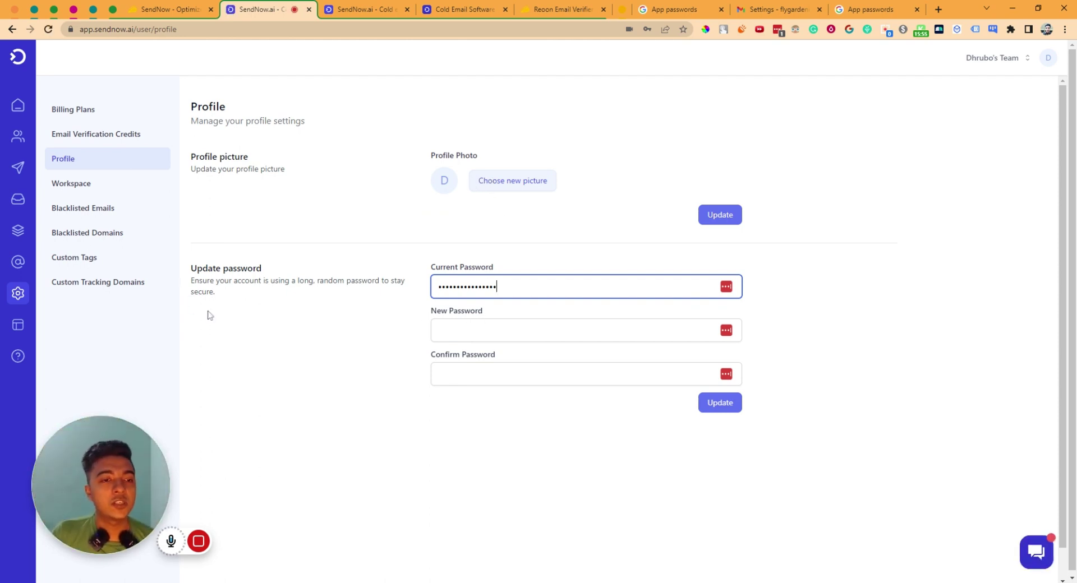
{"action": "left_click", "coordinate": [79, 188]}
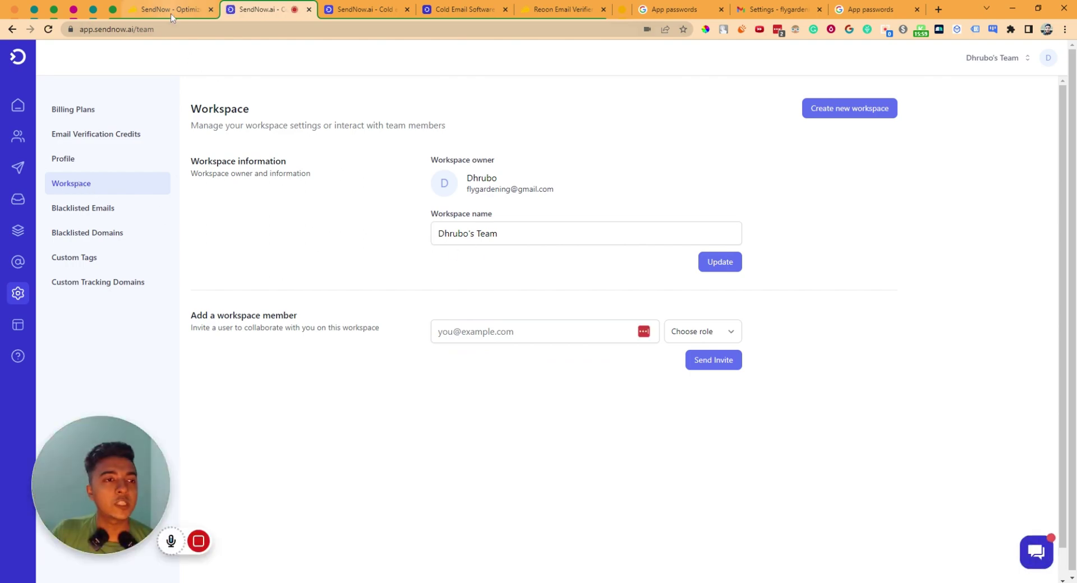
Check License Tier 1's workspace allowance on SendNow's AppSumo page, and view the form for creating a workspace in SendNow.ai.
{"action": "left_click", "coordinate": [171, 13]}
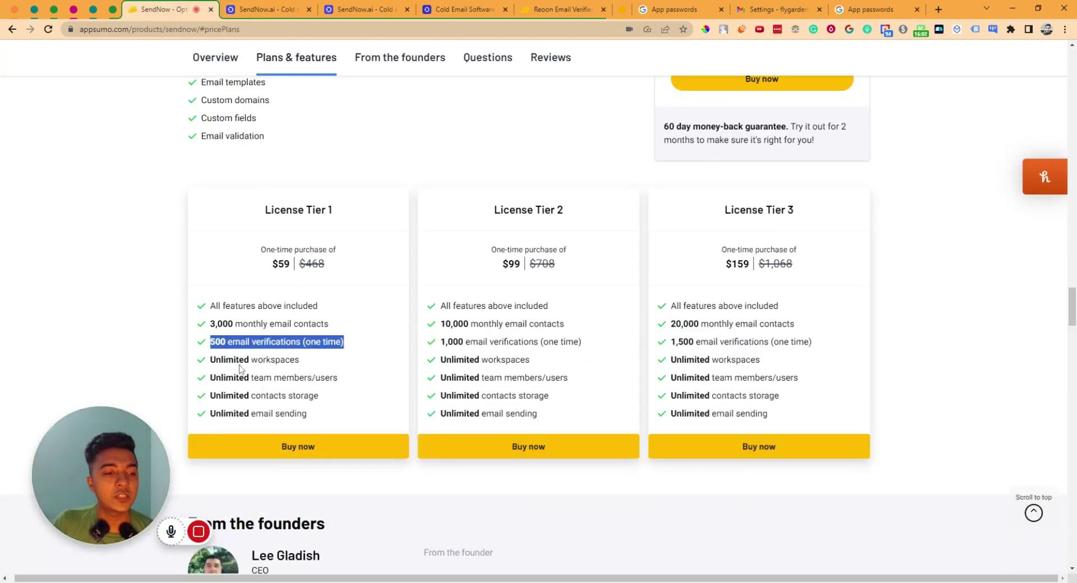
{"action": "double_click", "coordinate": [240, 361]}
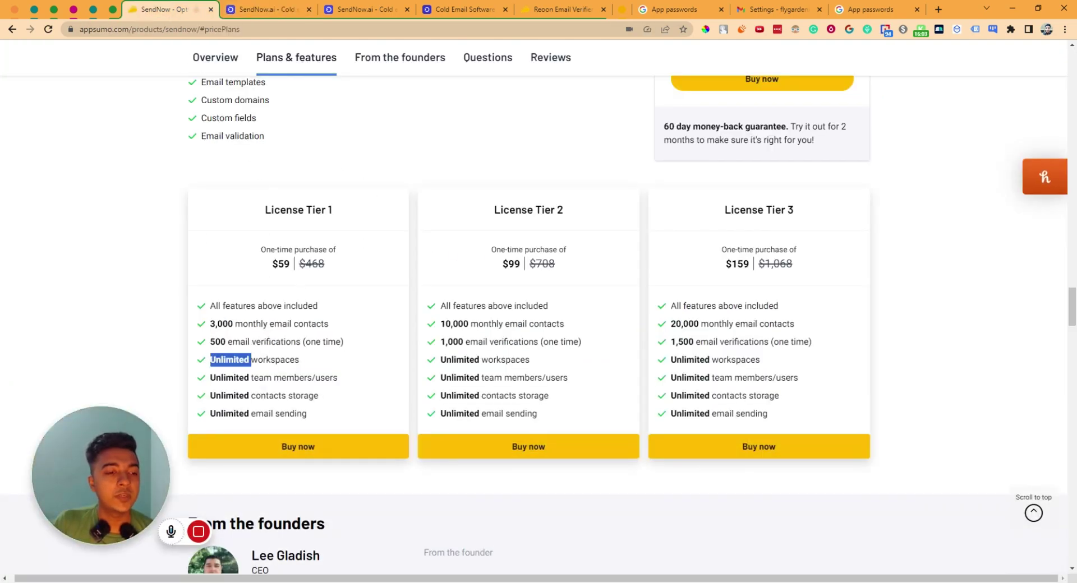
{"action": "left_click", "coordinate": [264, 13]}
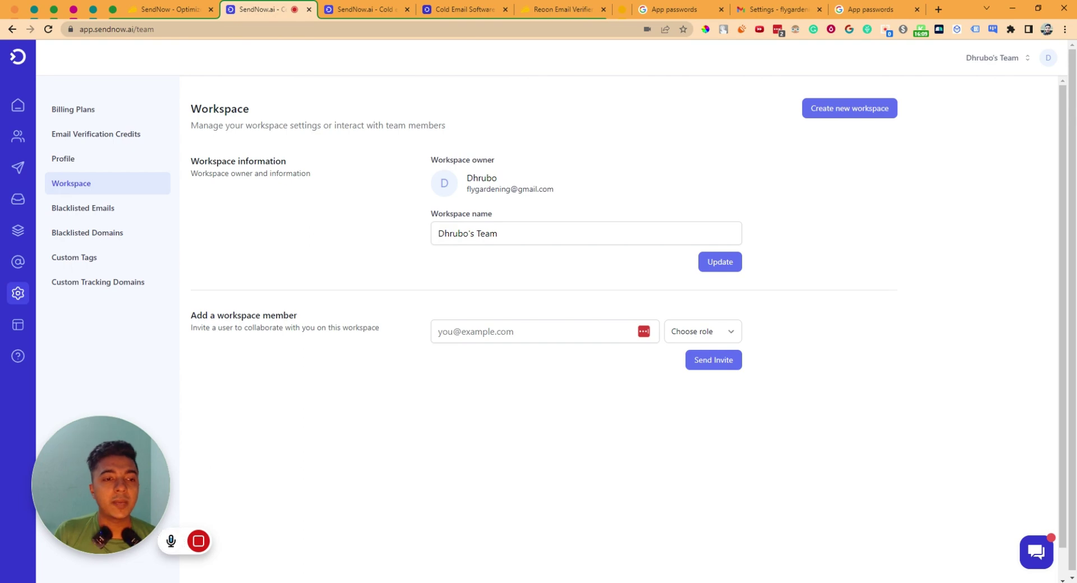
{"action": "left_click", "coordinate": [839, 117]}
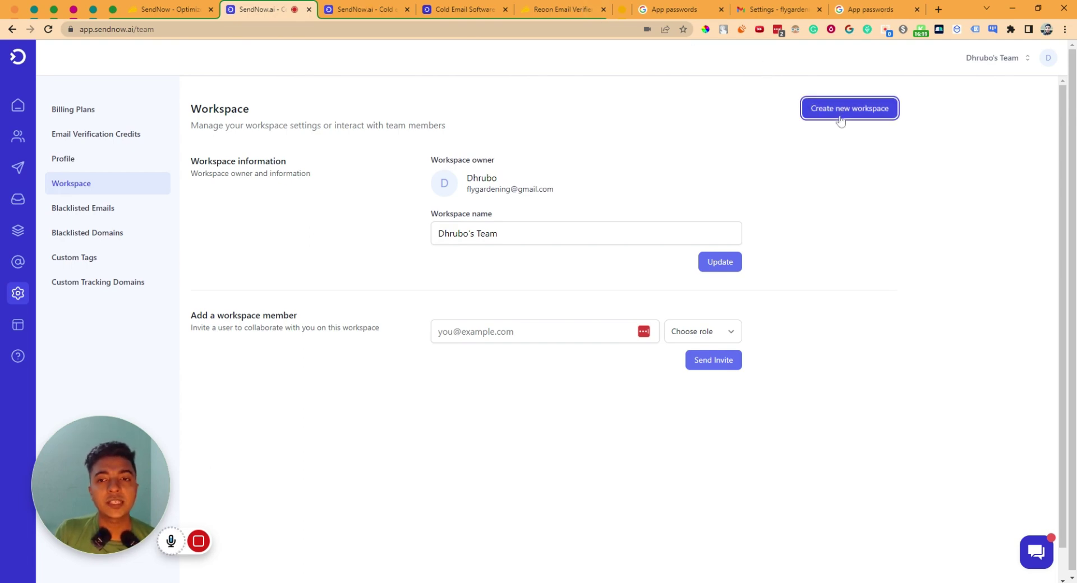
{"action": "left_click", "coordinate": [560, 354]}
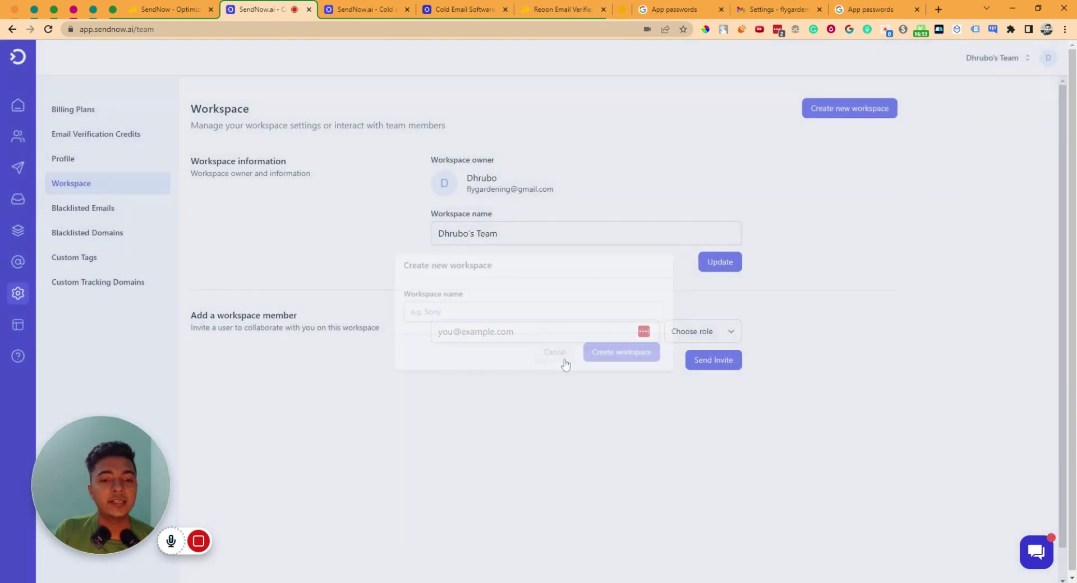
Paste the email address into a new blacklisted emails entry, remove two letters from its name part and add it to the blacklist.
{"action": "left_click", "coordinate": [78, 215]}
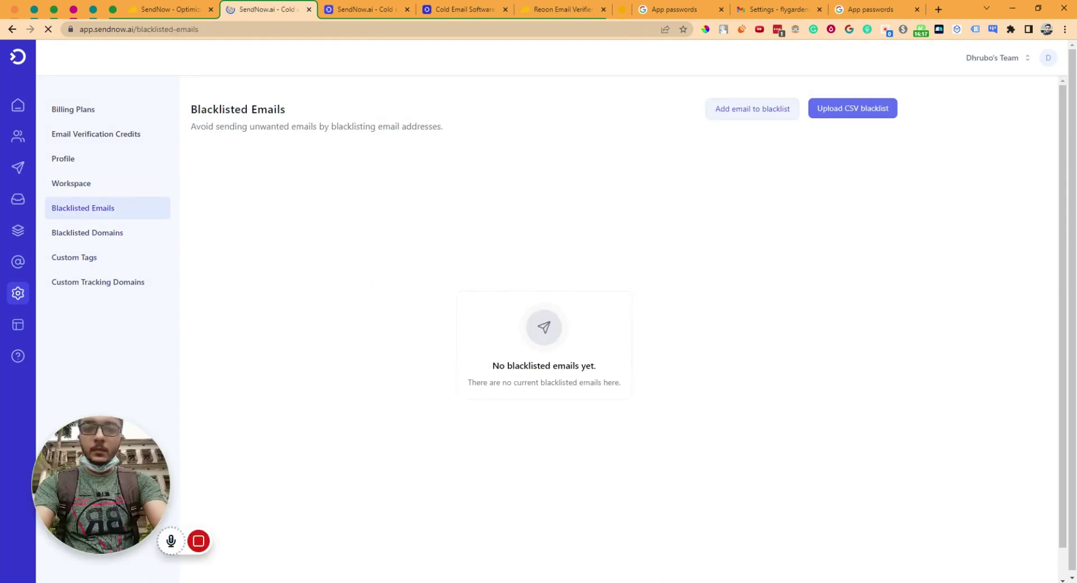
{"action": "left_click", "coordinate": [747, 109]}
{"action": "key", "text": "ctrl+v"}
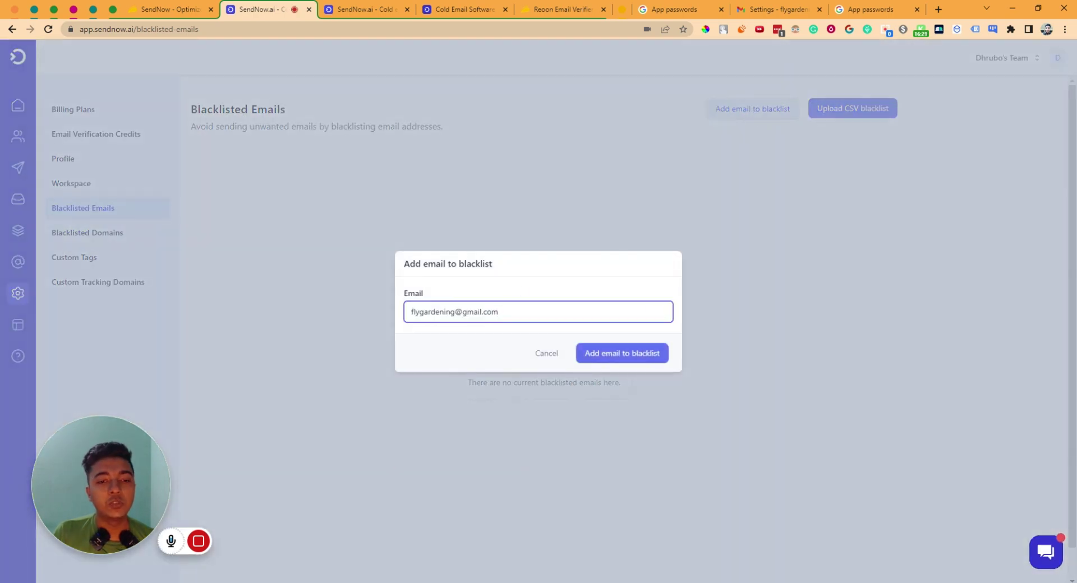
{"action": "left_click_drag", "start_coordinate": [419, 312], "coordinate": [427, 312]}
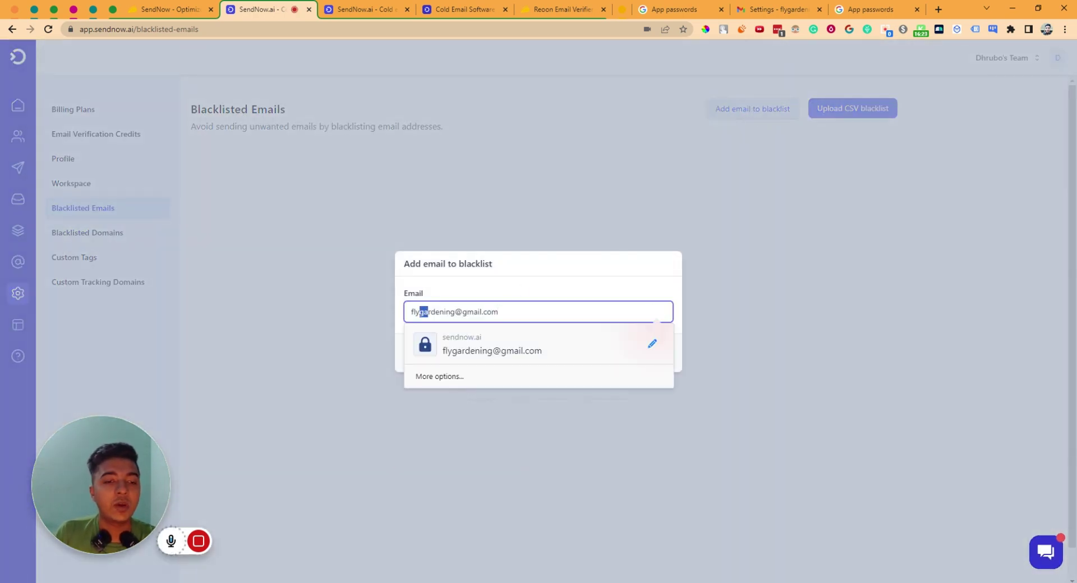
{"action": "key", "text": "BackSpace"}
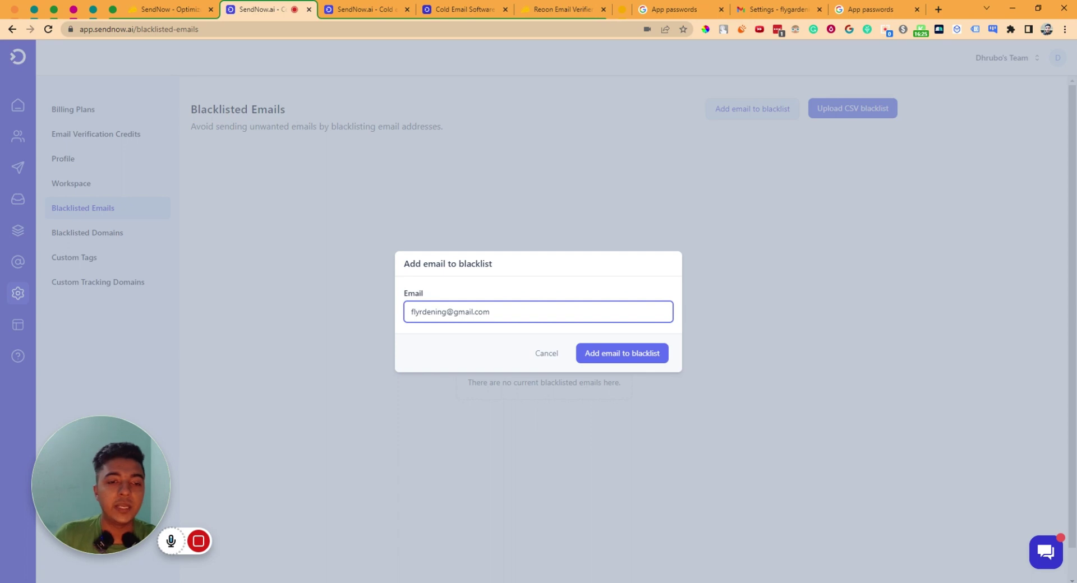
{"action": "left_click", "coordinate": [635, 353]}
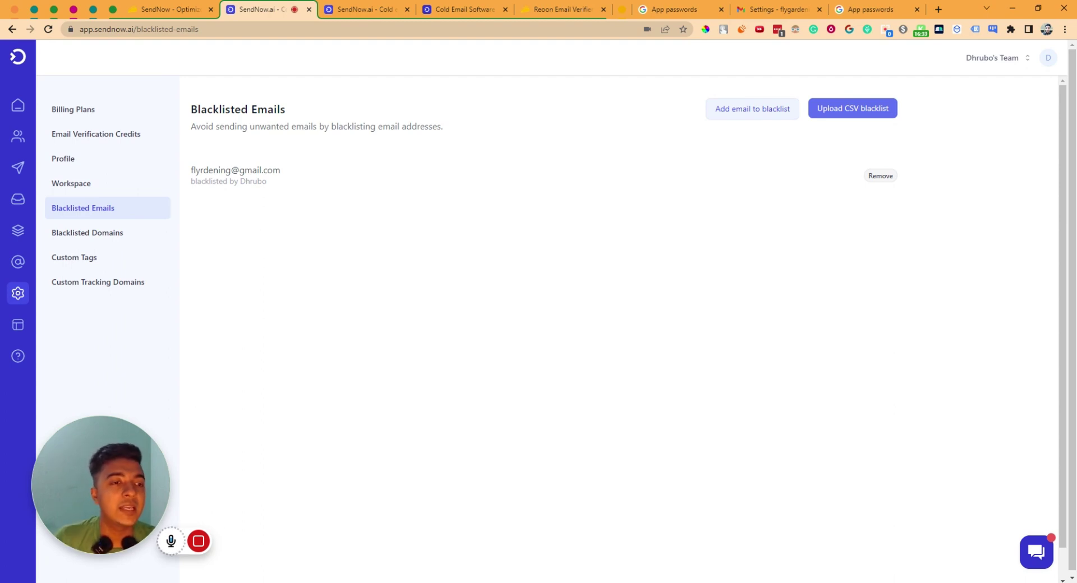
Review the blacklisted email entry and the CSV blacklist upload option.
{"action": "left_click_drag", "start_coordinate": [190, 170], "coordinate": [280, 170]}
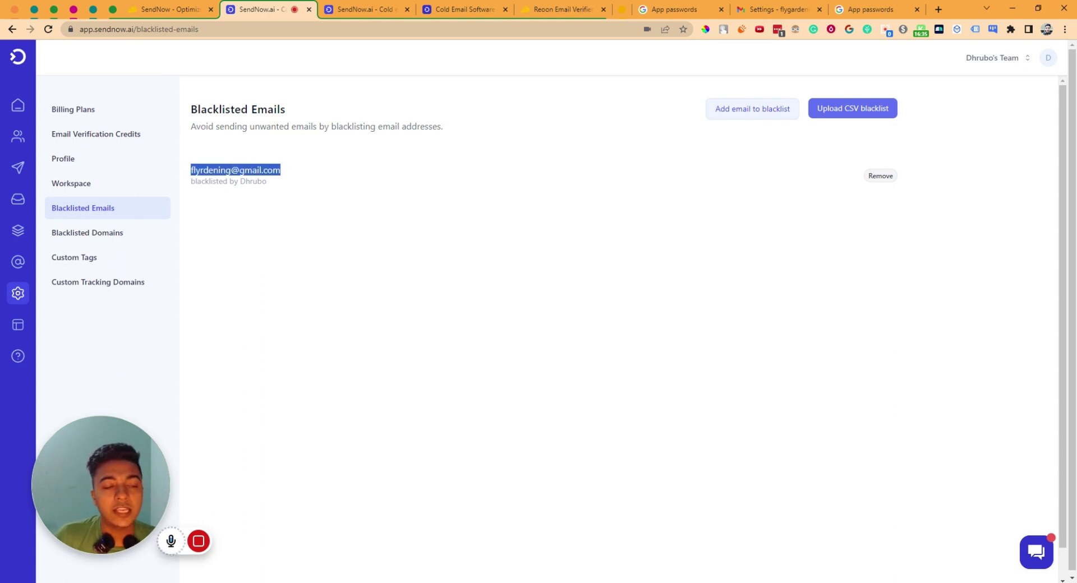
{"action": "left_click_drag", "start_coordinate": [191, 170], "coordinate": [281, 170]}
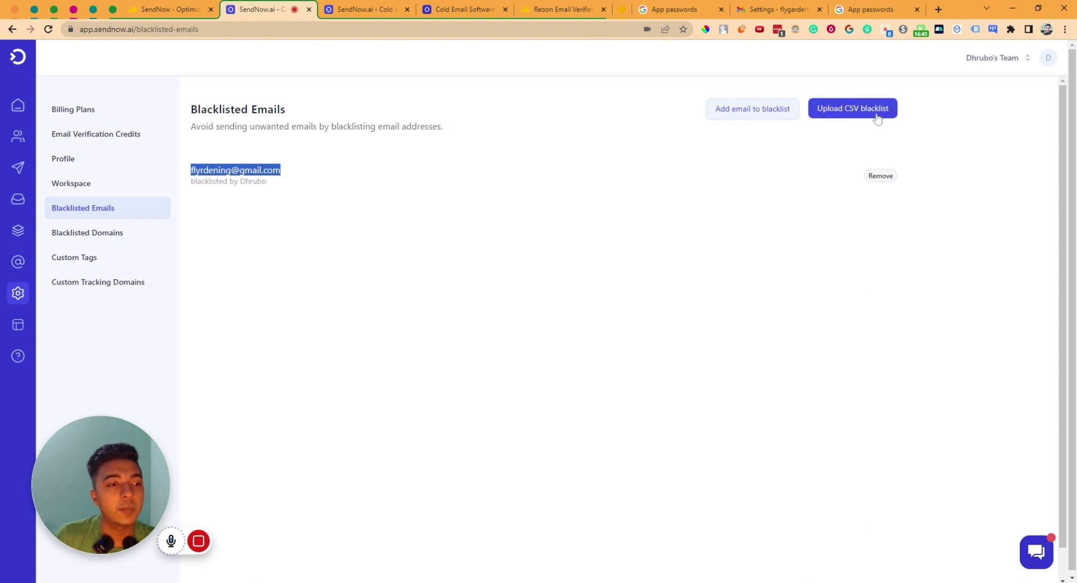
{"action": "left_click", "coordinate": [735, 303]}
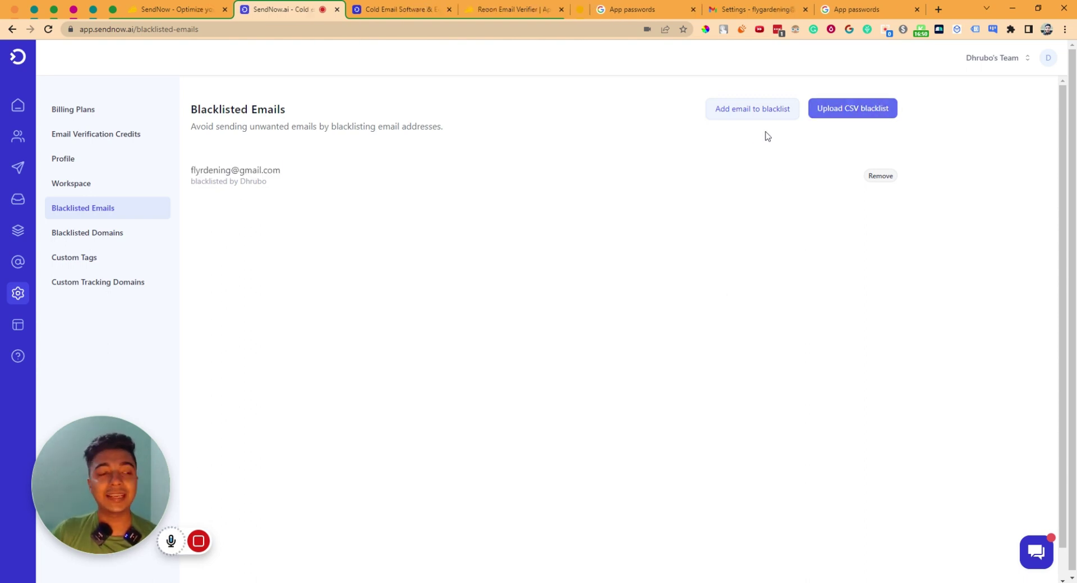
Add the domain example.com to the blacklisted domains and check its entry in the list.
{"action": "left_click", "coordinate": [112, 236]}
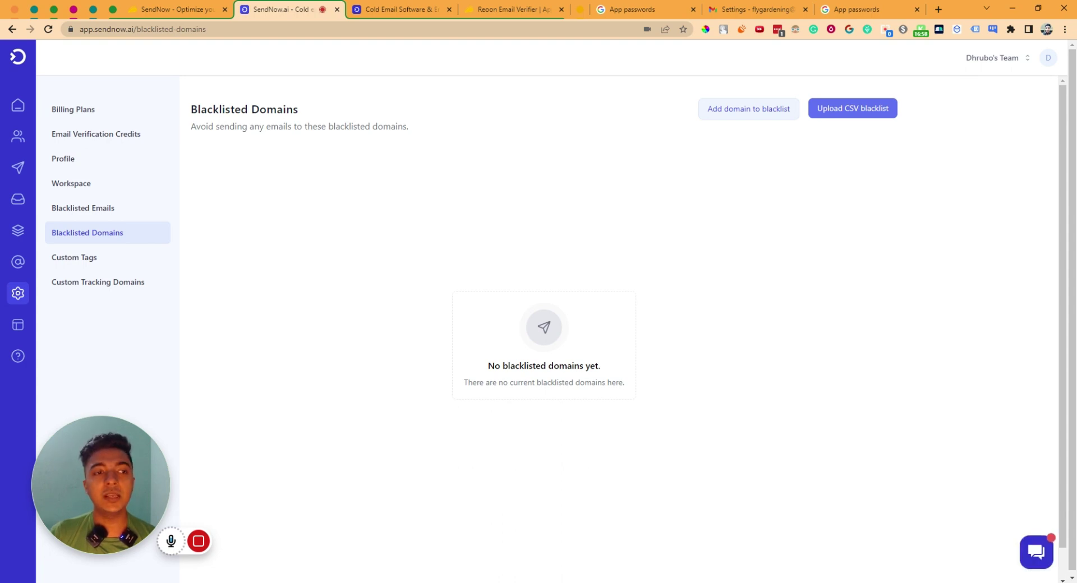
{"action": "left_click", "coordinate": [714, 118]}
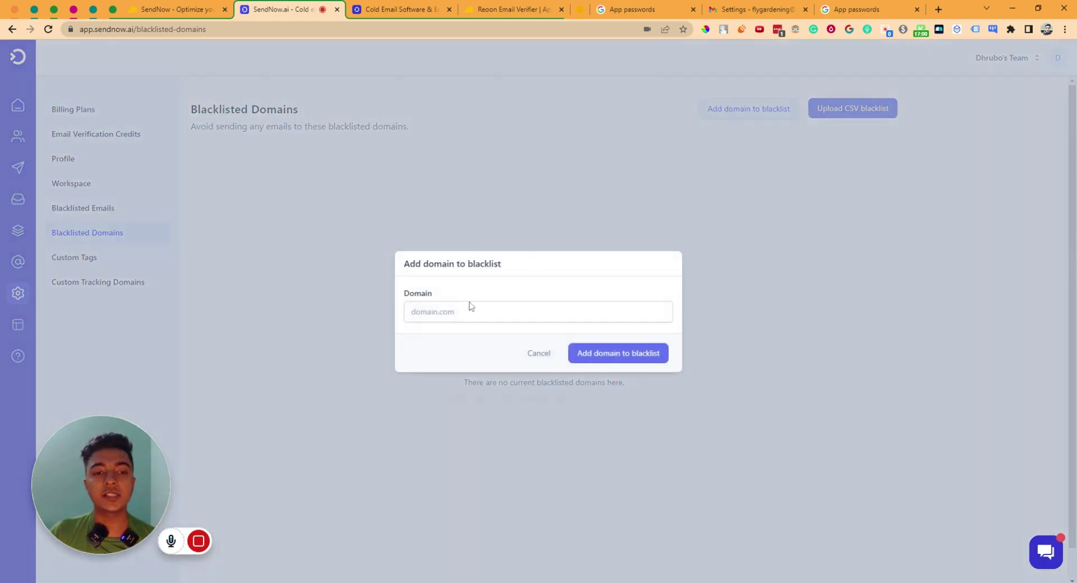
{"action": "left_click", "coordinate": [472, 310]}
{"action": "type", "text": "example.com"}
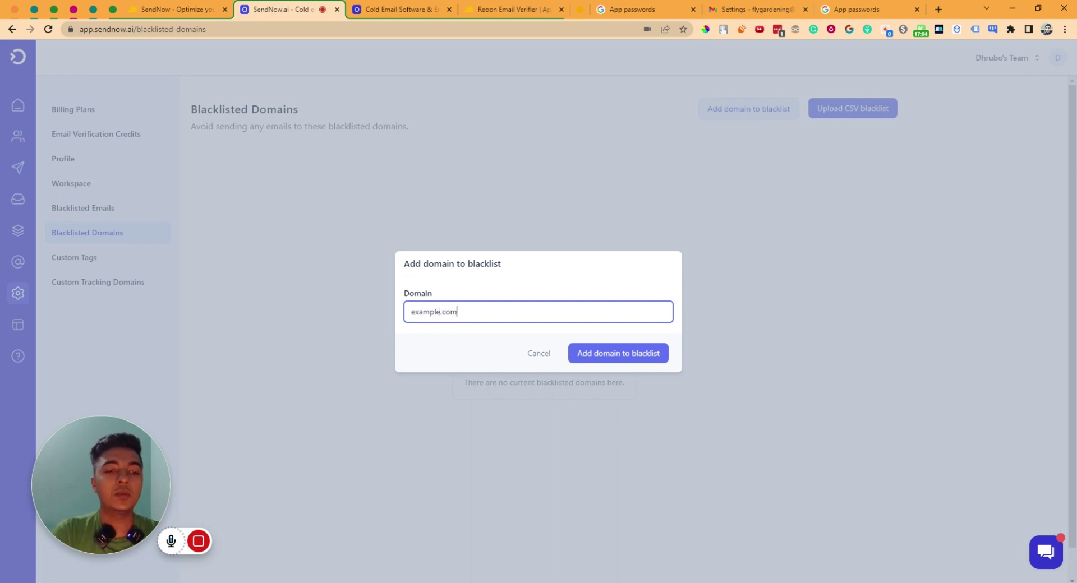
{"action": "left_click", "coordinate": [604, 354]}
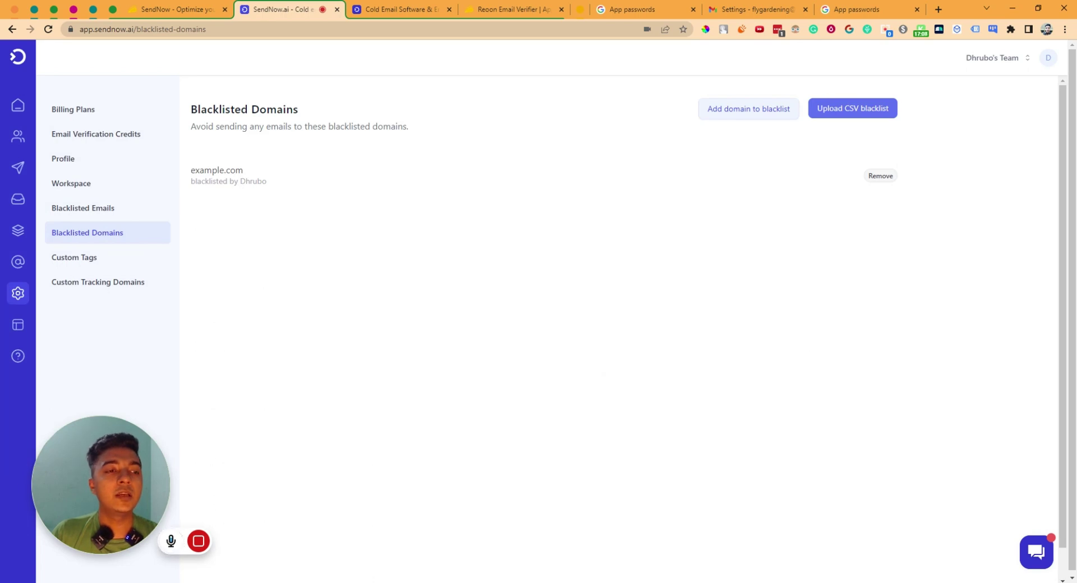
{"action": "left_click_drag", "start_coordinate": [190, 170], "coordinate": [243, 170]}
{"action": "double_click", "coordinate": [207, 170]}
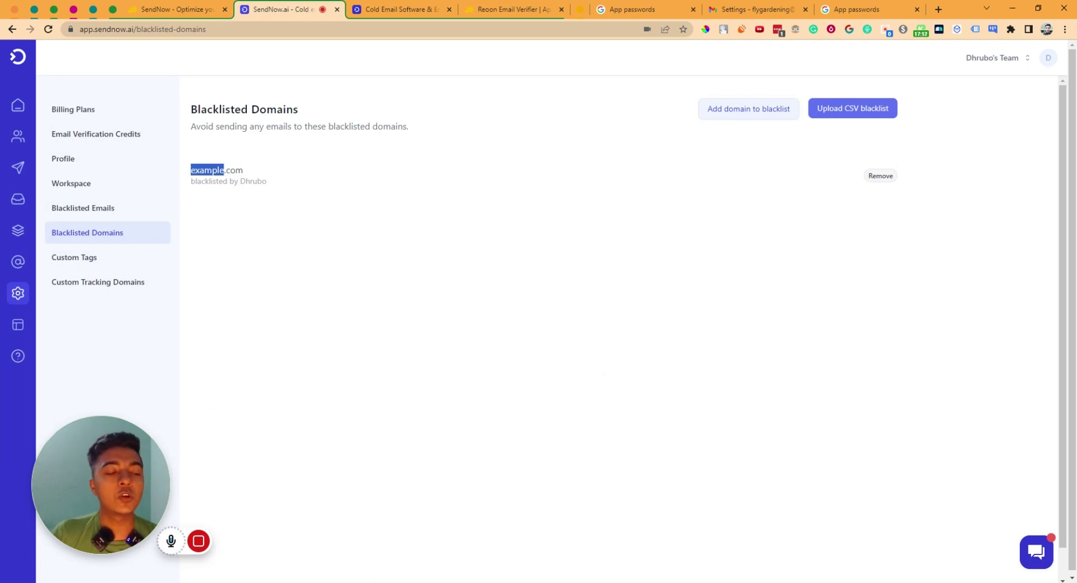
Review the custom tags and the form for adding a custom tracking domain, including its video guide.
{"action": "left_click", "coordinate": [109, 260]}
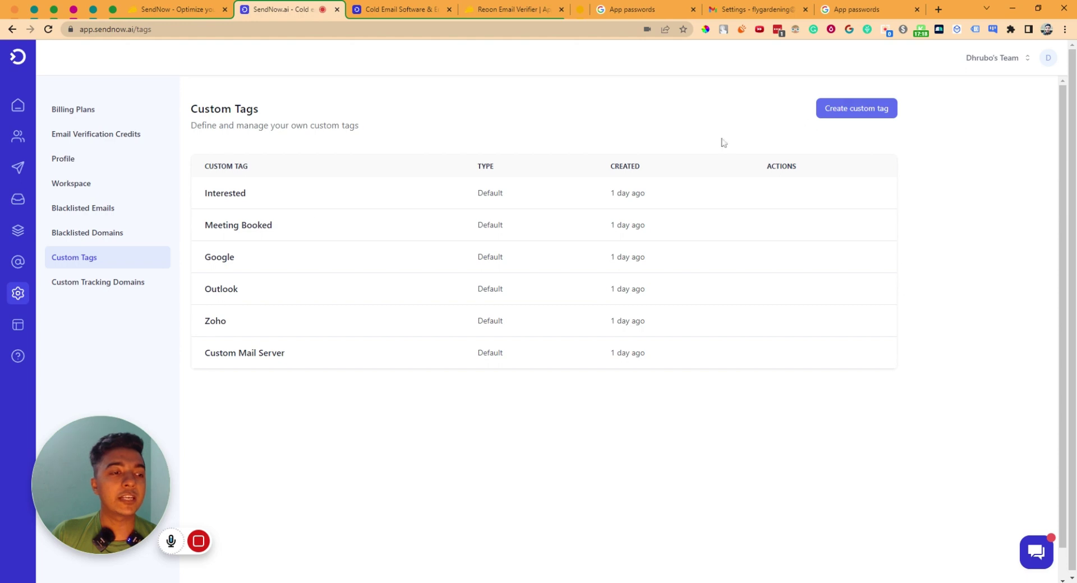
{"action": "left_click", "coordinate": [71, 288]}
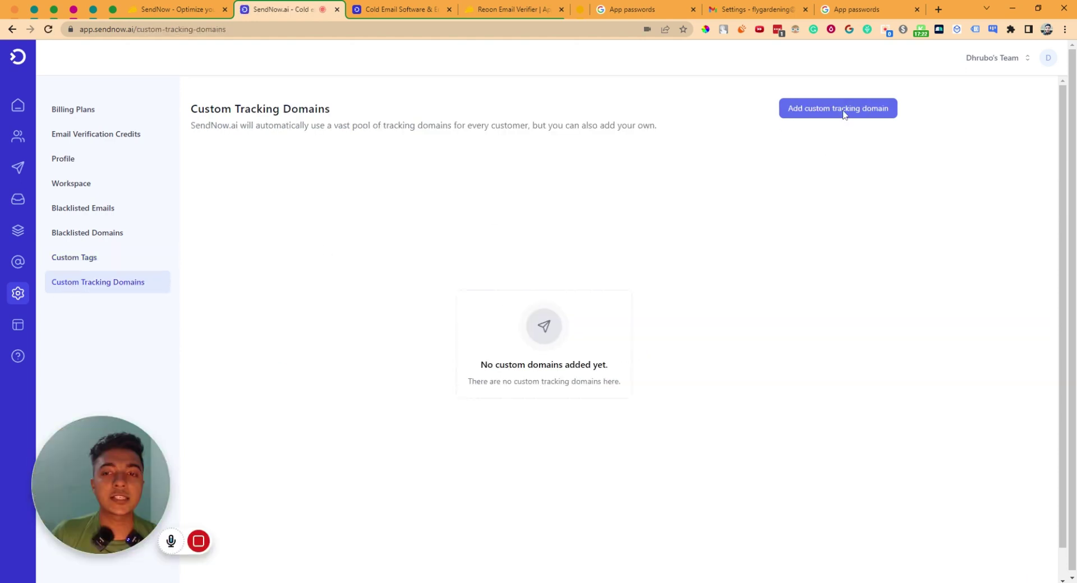
{"action": "left_click", "coordinate": [842, 110]}
{"action": "left_click", "coordinate": [497, 255]}
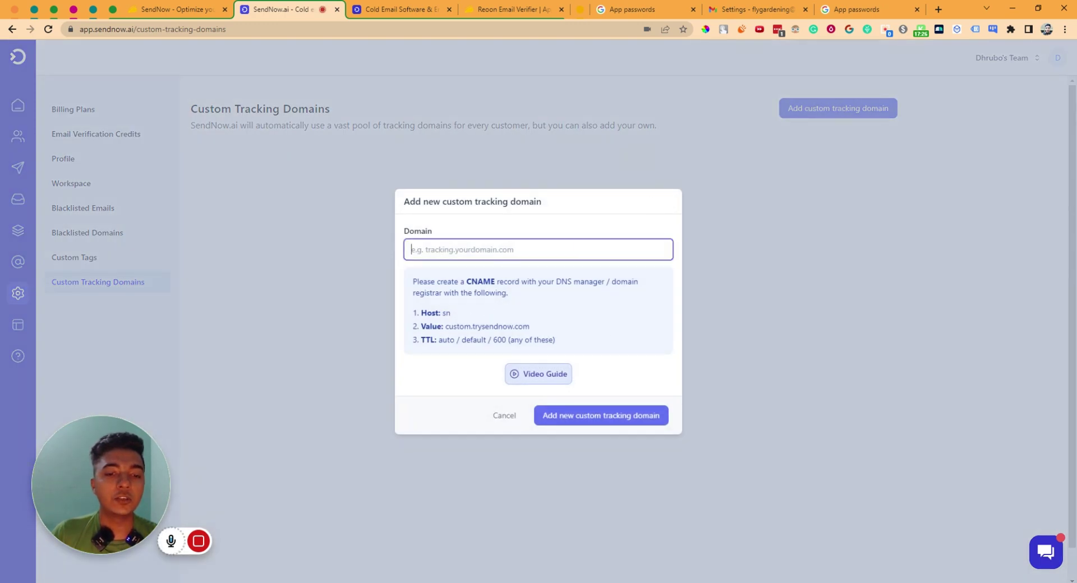
{"action": "left_click", "coordinate": [529, 380]}
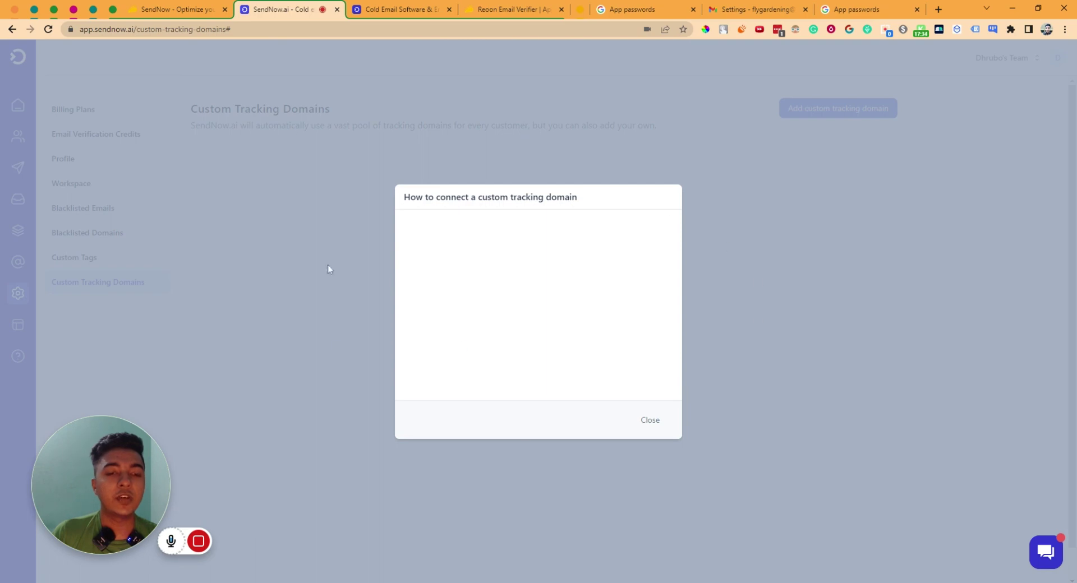
{"action": "left_click", "coordinate": [651, 422]}
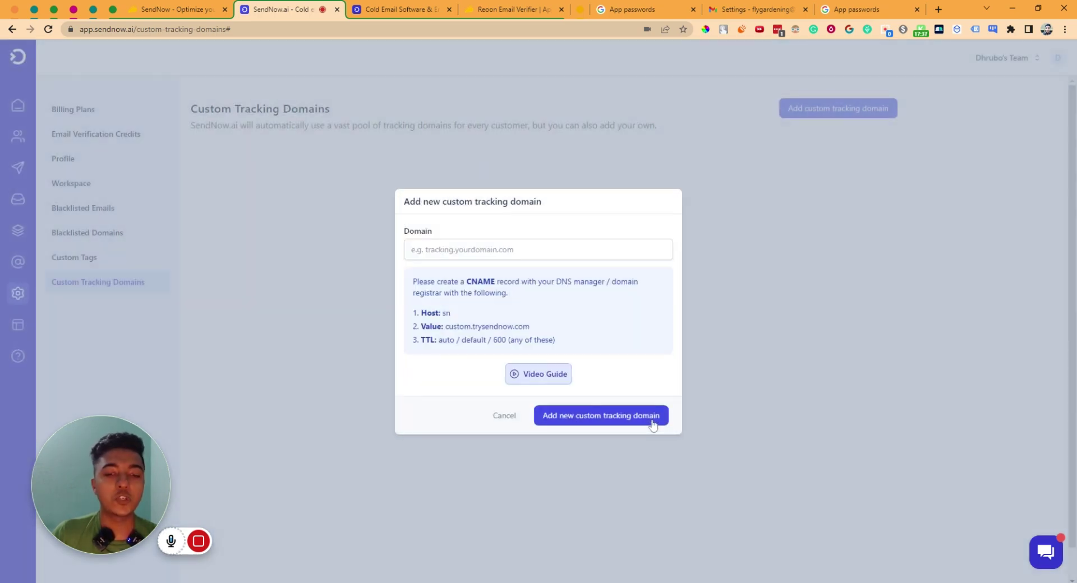
{"action": "left_click", "coordinate": [827, 252]}
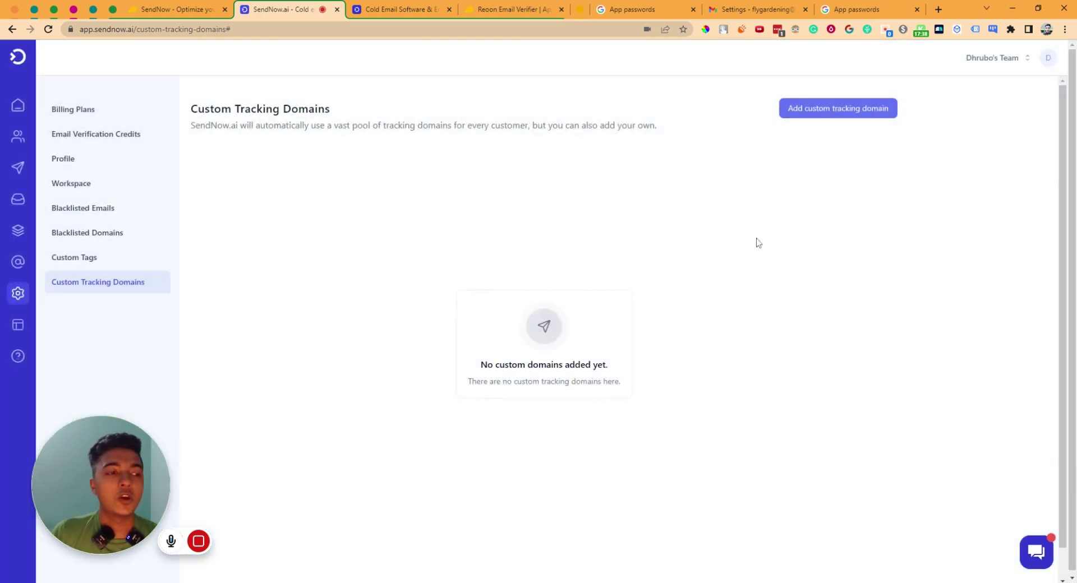
View the SendNow.ai dashboard, and switch to the AppSumo page to examine the License Tier 1 email verification allowance.
{"action": "left_click", "coordinate": [17, 117]}
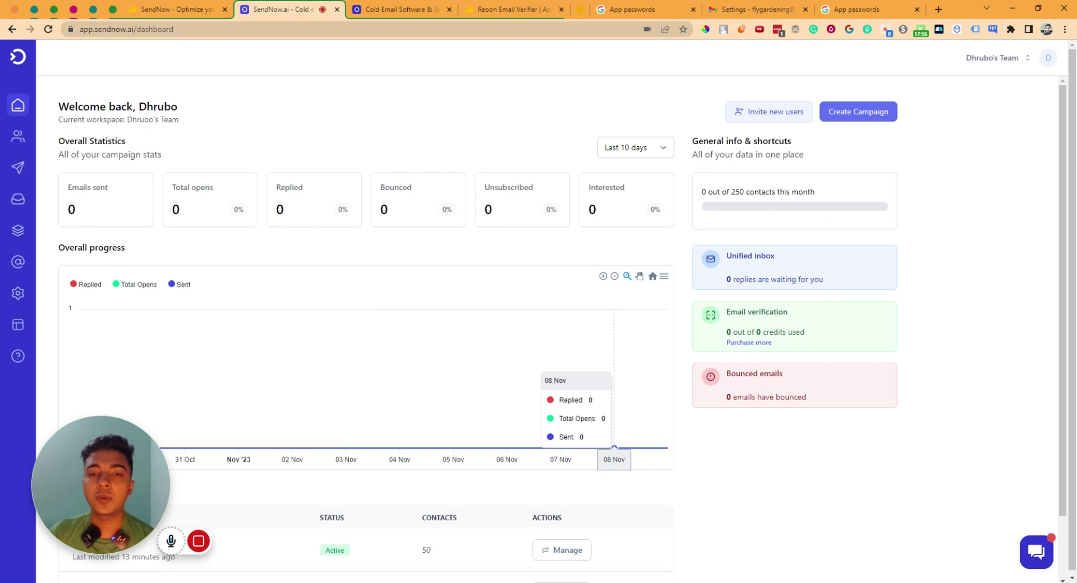
{"action": "left_click", "coordinate": [183, 12]}
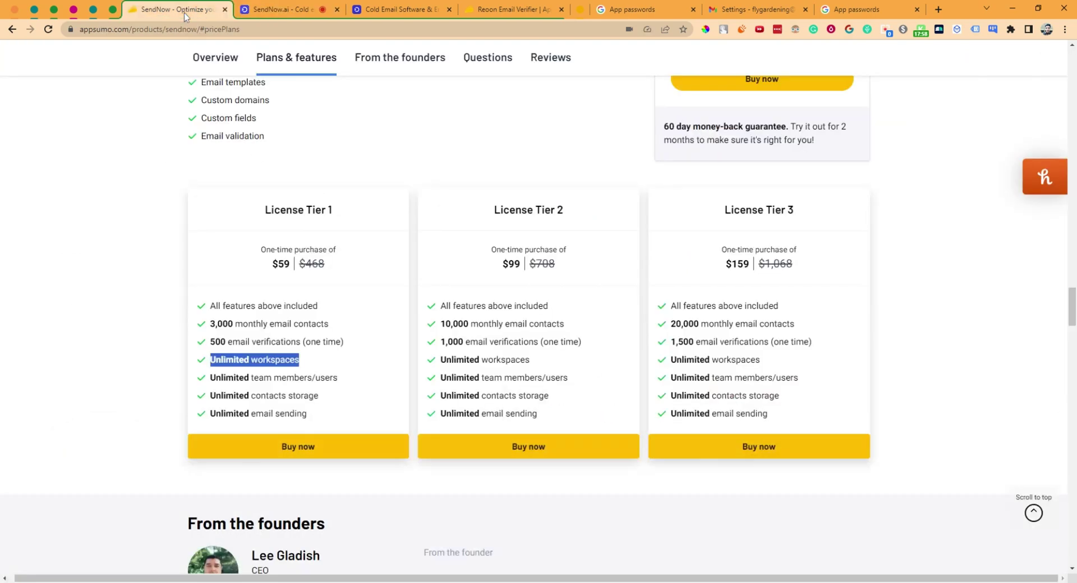
{"action": "triple_click", "coordinate": [275, 341]}
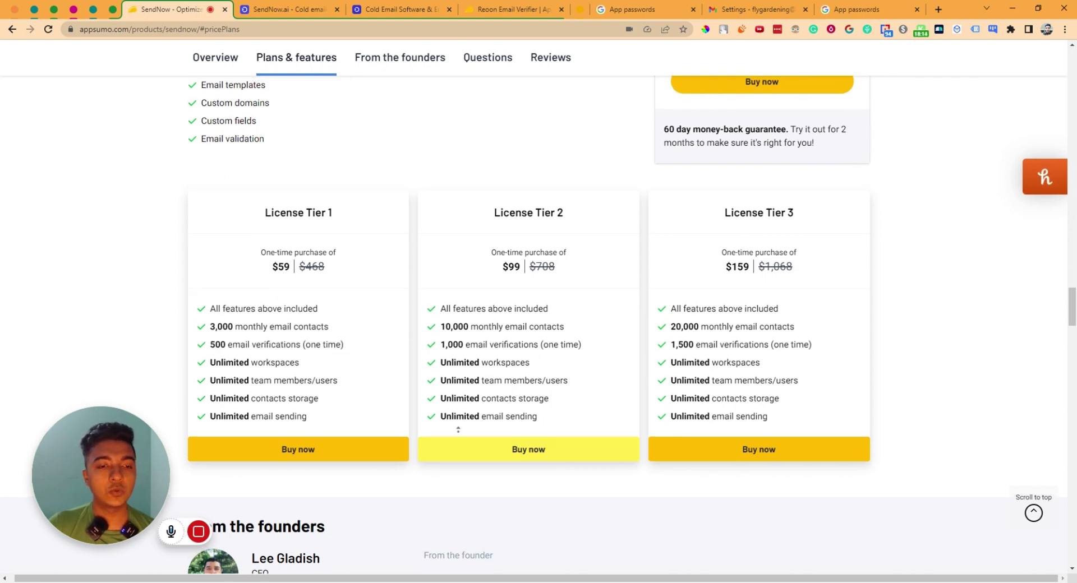
Read through SendNow's AppSumo page from the overview to the deal terms, included features and three license tiers, and return to its beginning.
{"action": "key", "text": "Home"}
{"action": "scroll", "coordinate": [645, 164], "scroll_direction": "down", "scroll_amount": 3}
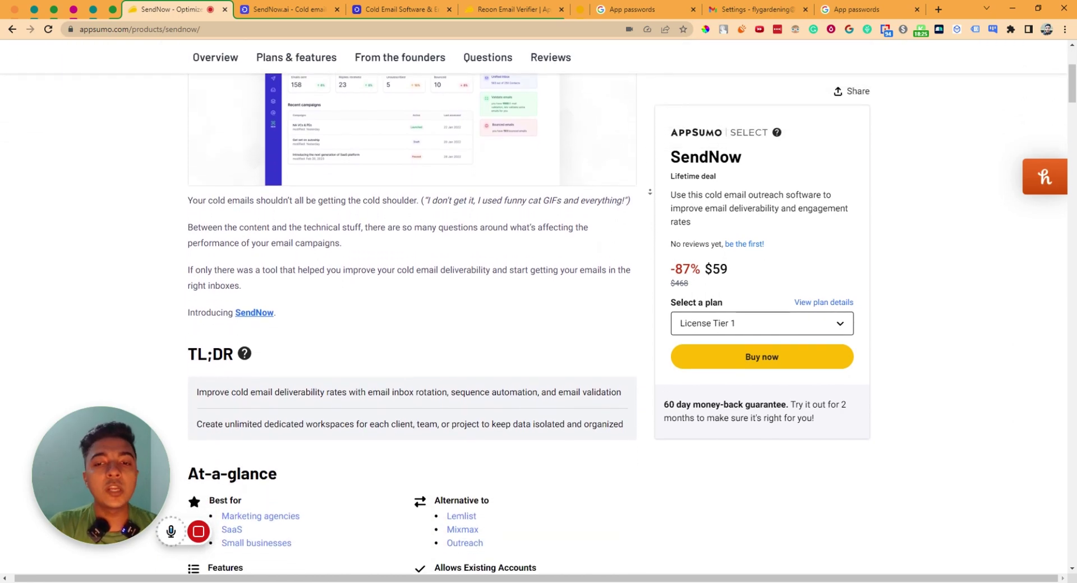
{"action": "scroll", "coordinate": [412, 326], "scroll_direction": "down", "scroll_amount": 2}
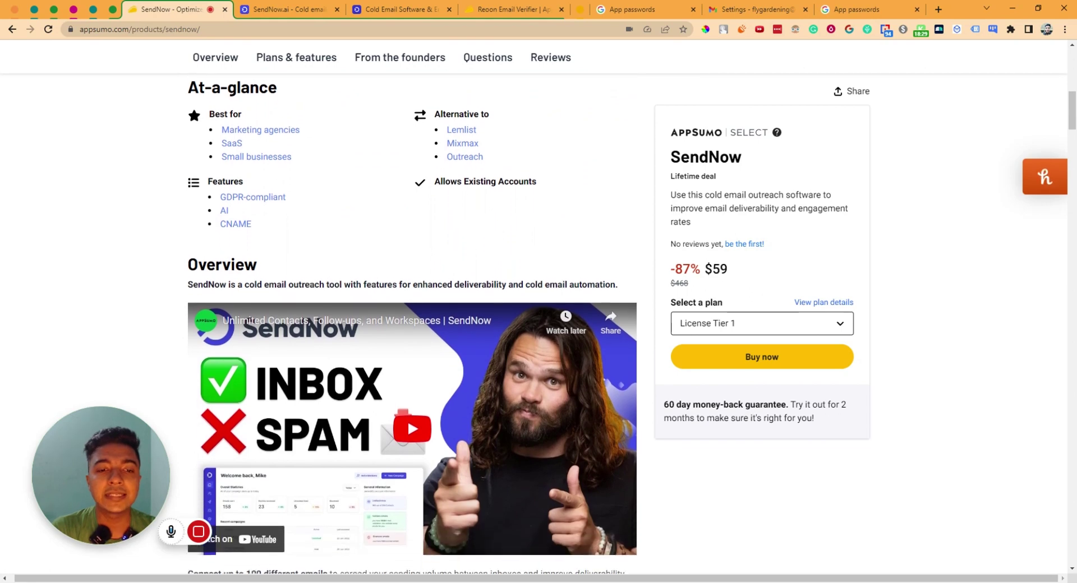
{"action": "scroll", "coordinate": [412, 326], "scroll_direction": "down", "scroll_amount": 2}
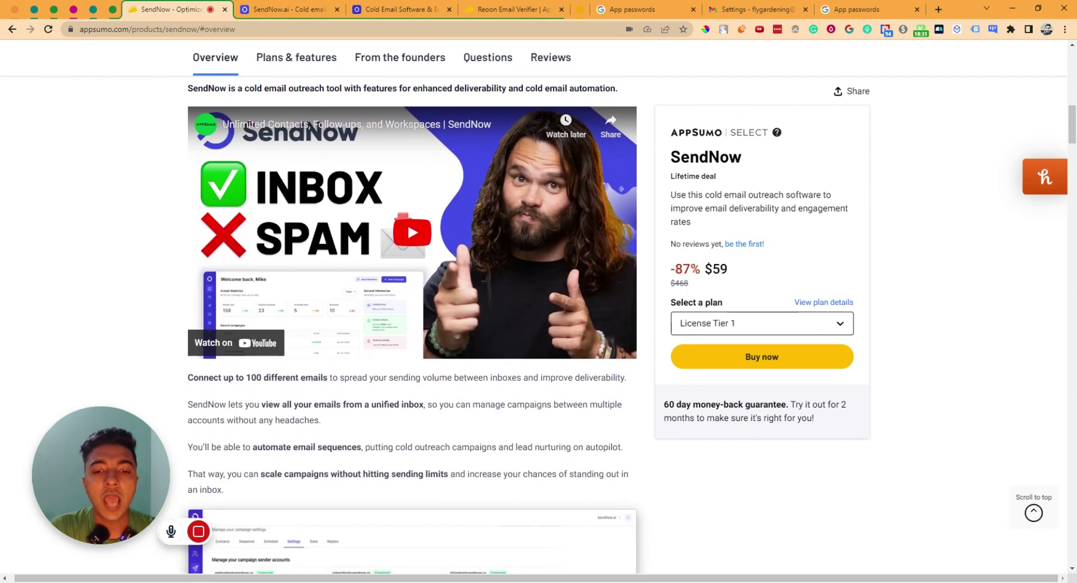
{"action": "scroll", "coordinate": [412, 325], "scroll_direction": "down", "scroll_amount": 3}
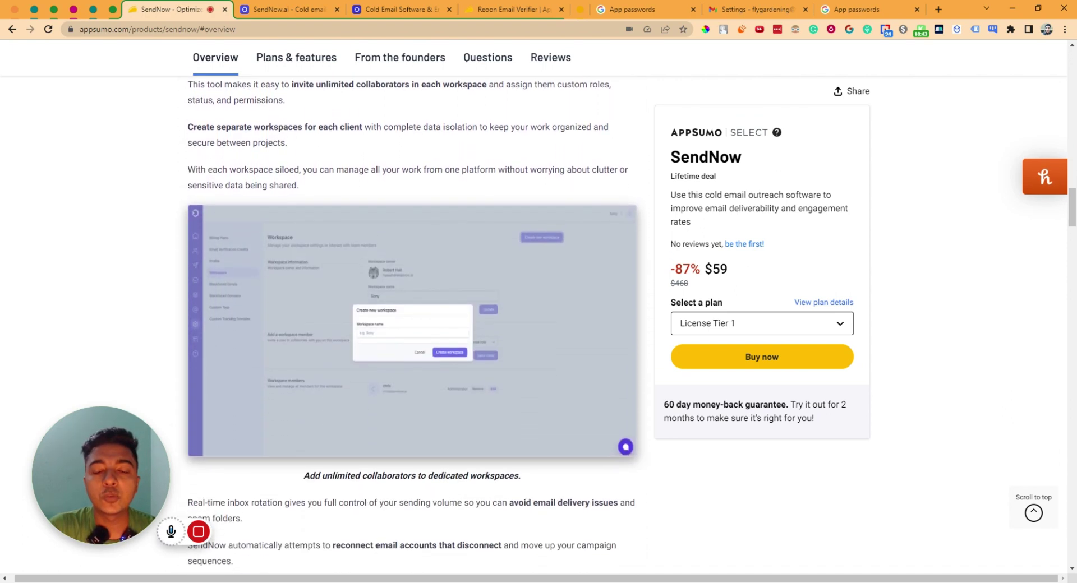
{"action": "scroll", "coordinate": [412, 326], "scroll_direction": "down", "scroll_amount": 3}
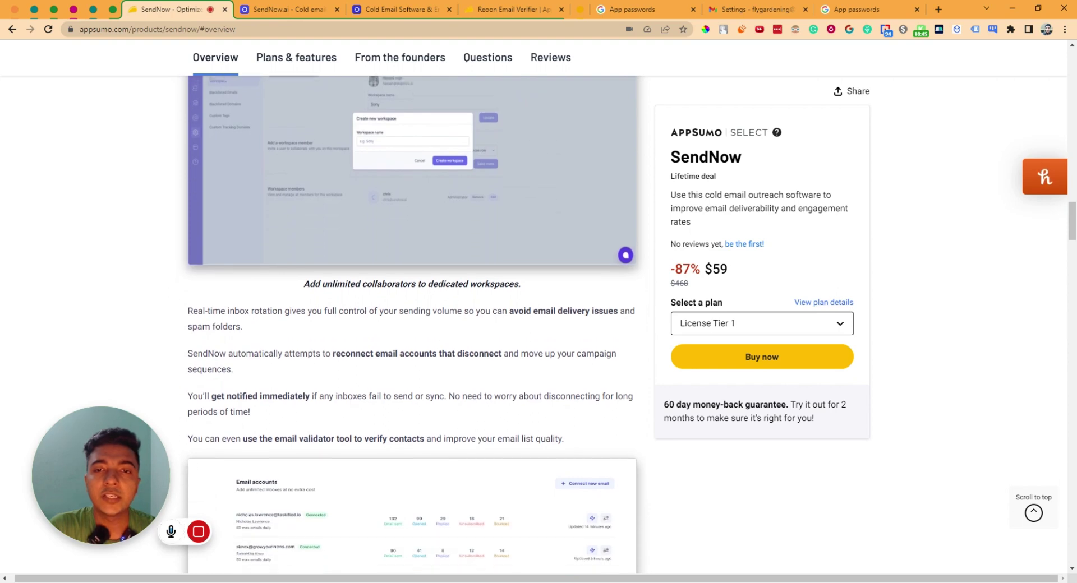
{"action": "scroll", "coordinate": [412, 325], "scroll_direction": "down", "scroll_amount": 3}
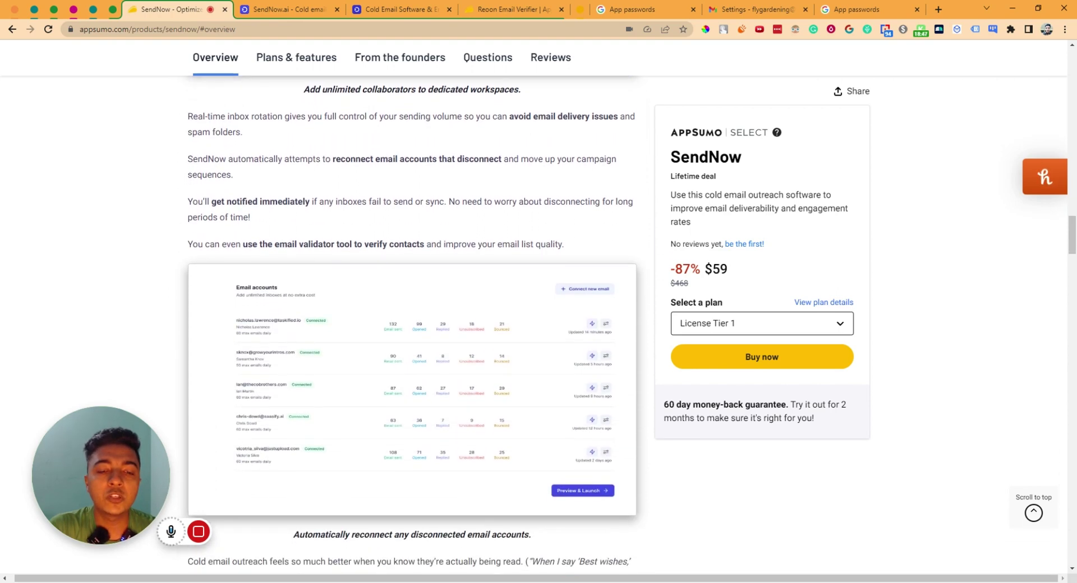
{"action": "scroll", "coordinate": [412, 326], "scroll_direction": "down", "scroll_amount": 3}
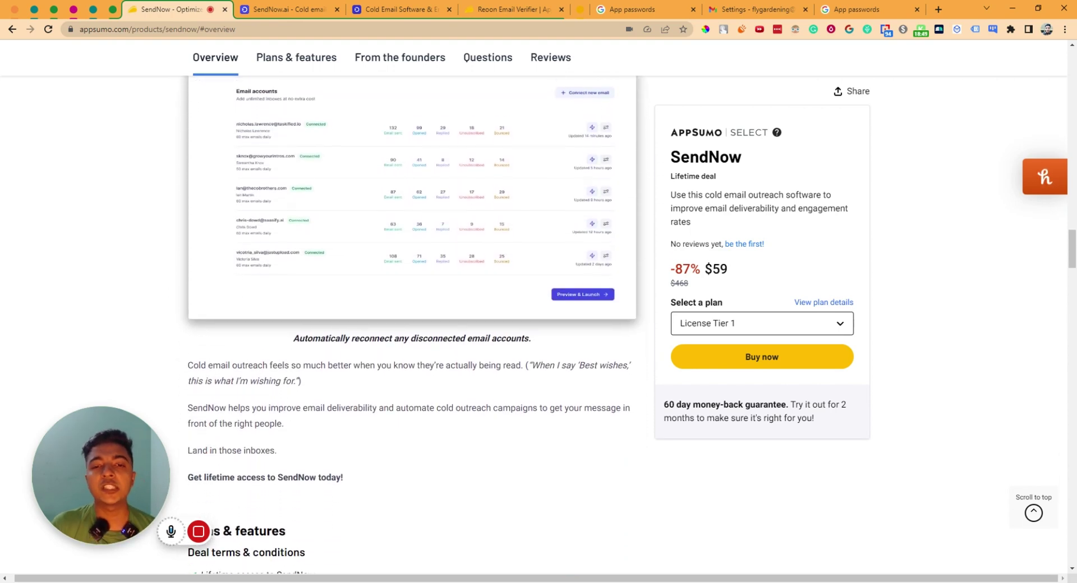
{"action": "scroll", "coordinate": [412, 325], "scroll_direction": "down", "scroll_amount": 3}
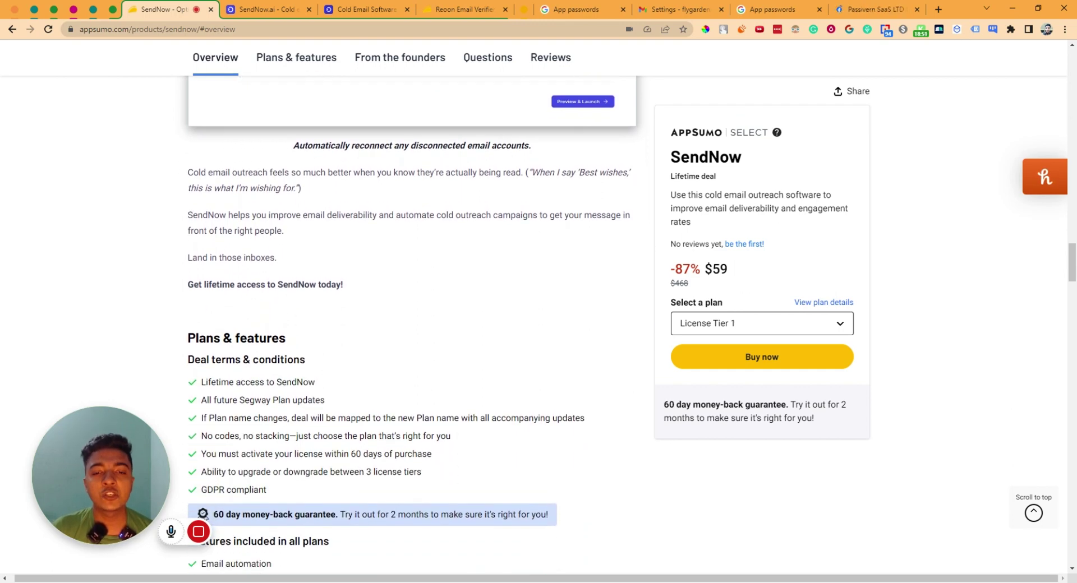
{"action": "scroll", "coordinate": [413, 325], "scroll_direction": "down", "scroll_amount": 3}
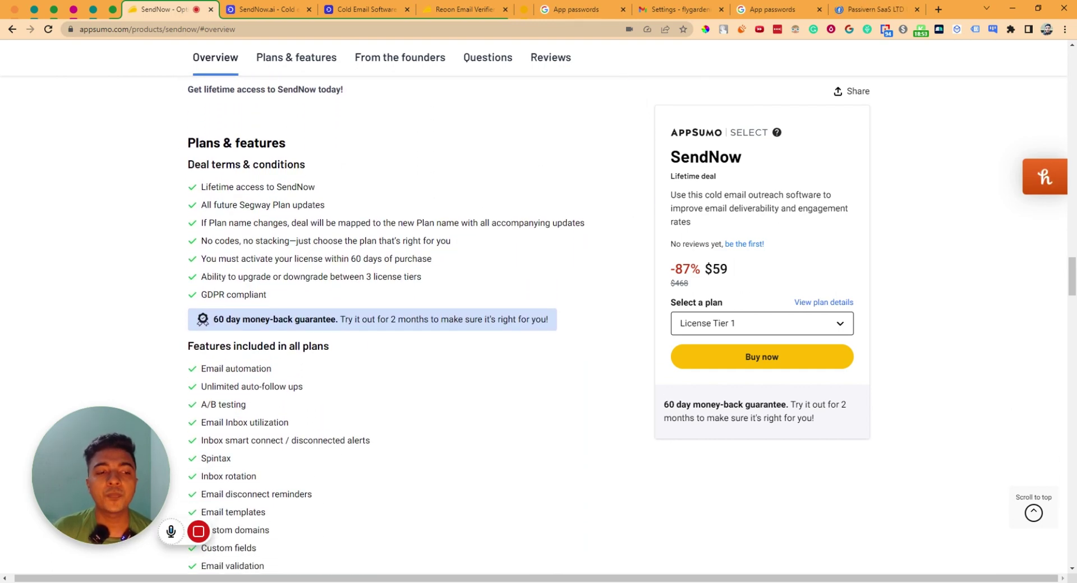
{"action": "scroll", "coordinate": [412, 325], "scroll_direction": "down", "scroll_amount": 3}
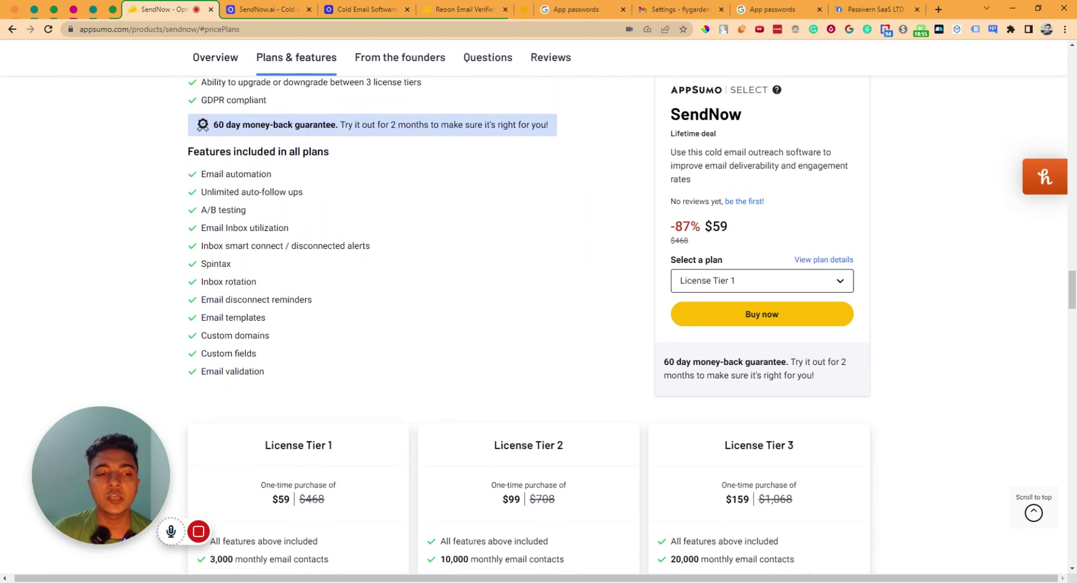
{"action": "scroll", "coordinate": [649, 192], "scroll_direction": "down", "scroll_amount": 3}
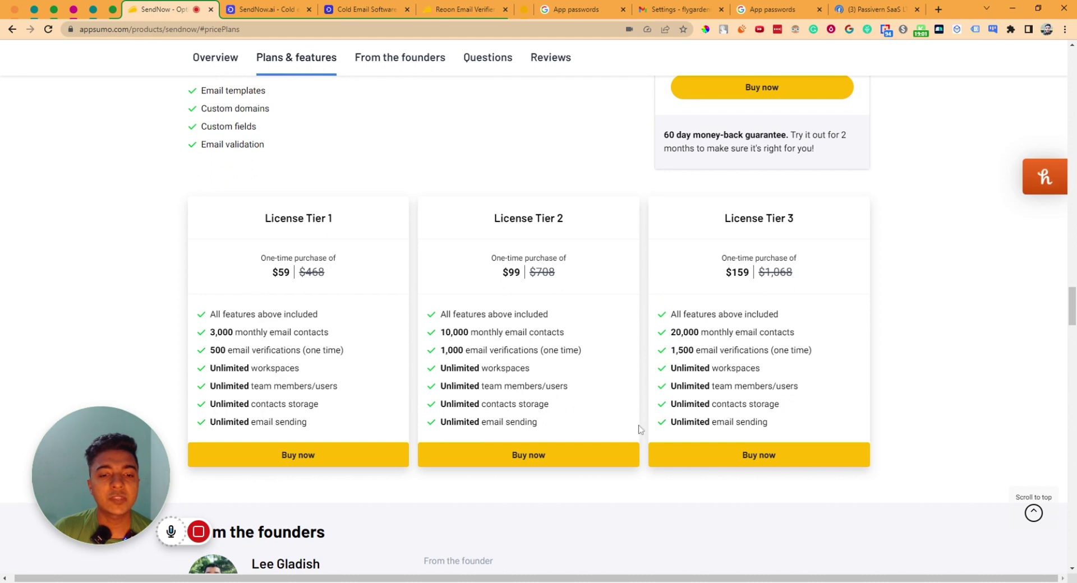
{"action": "scroll", "coordinate": [637, 505], "scroll_direction": "up", "scroll_amount": 15}
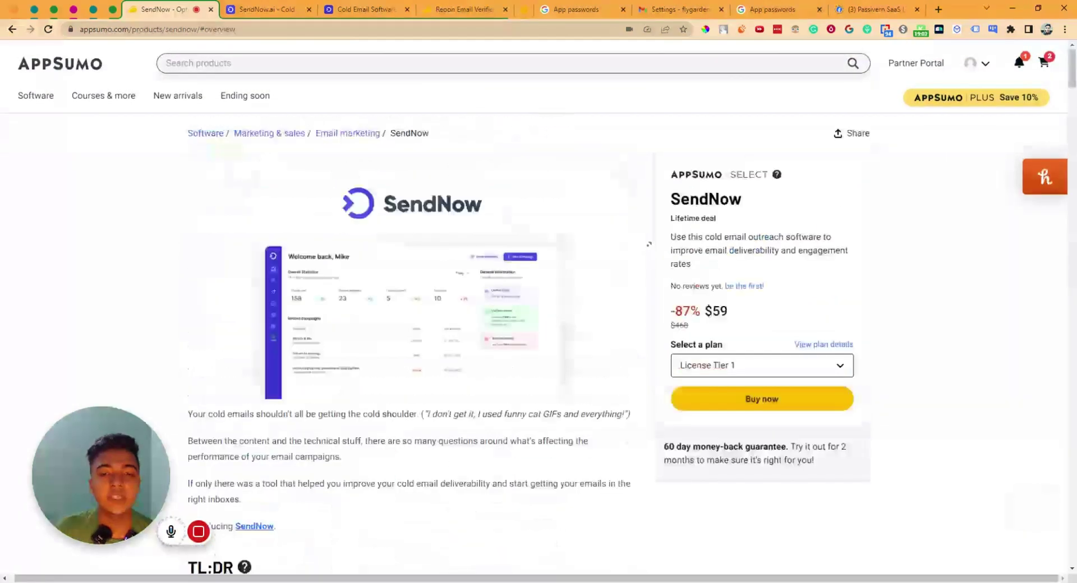